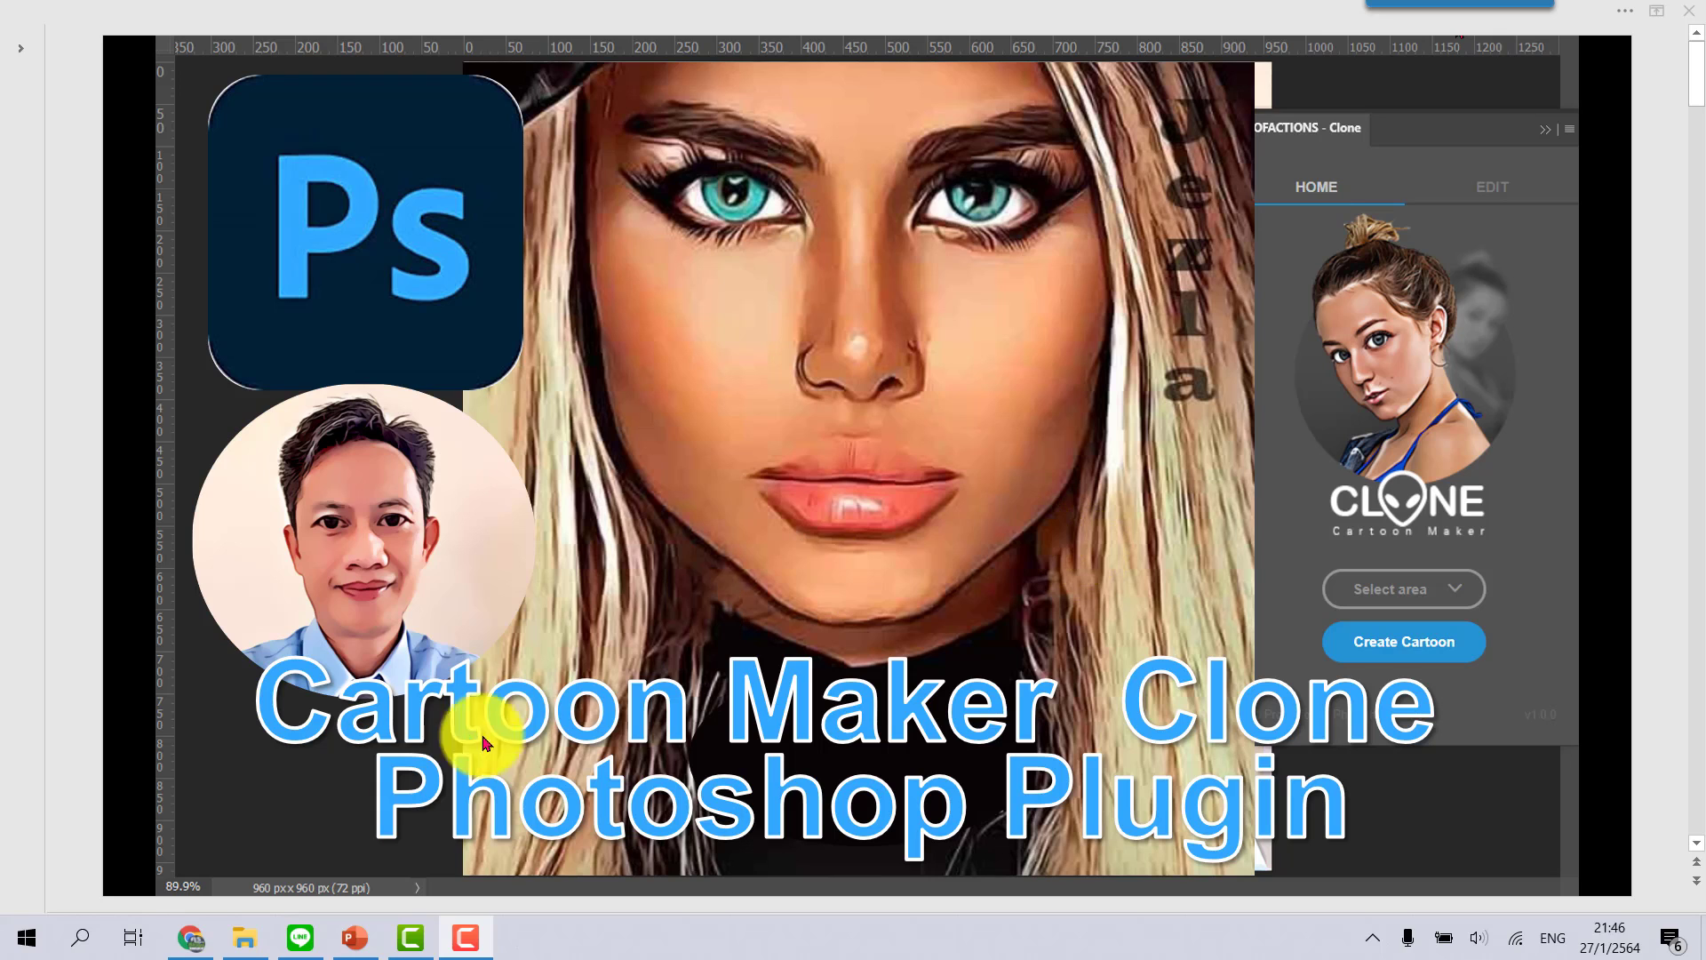
Return to Chrome's ExtraGFX Cartoon Maker Clone page and scroll down to its download links
click(194, 937)
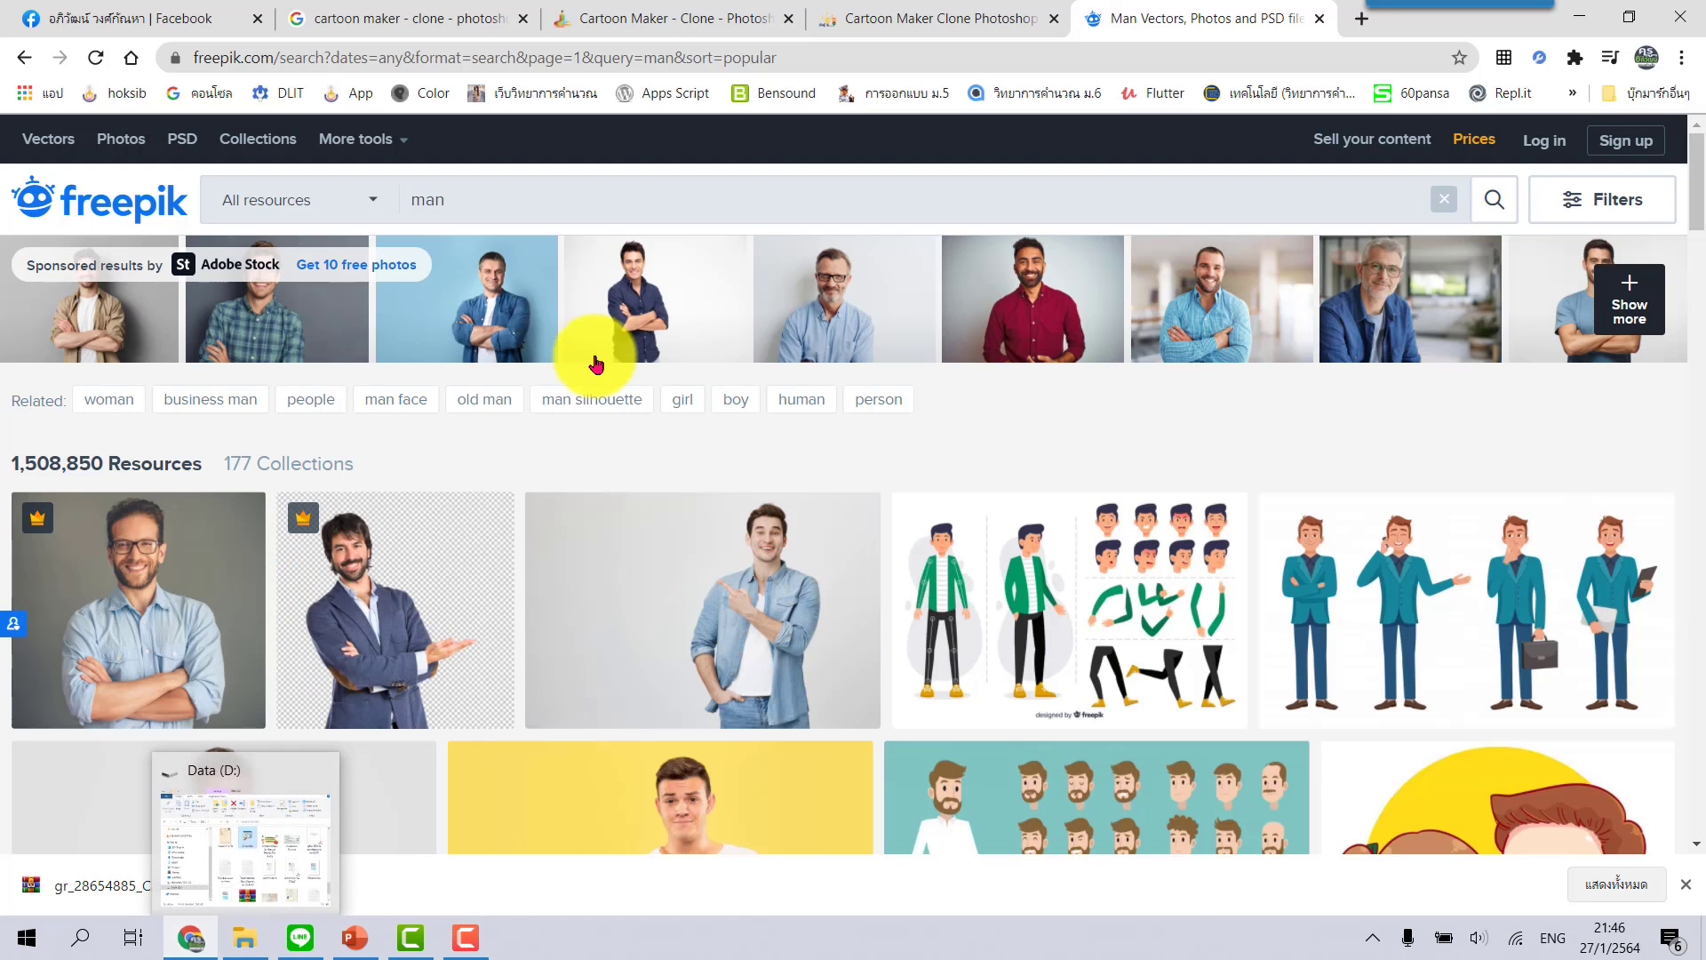
click(691, 15)
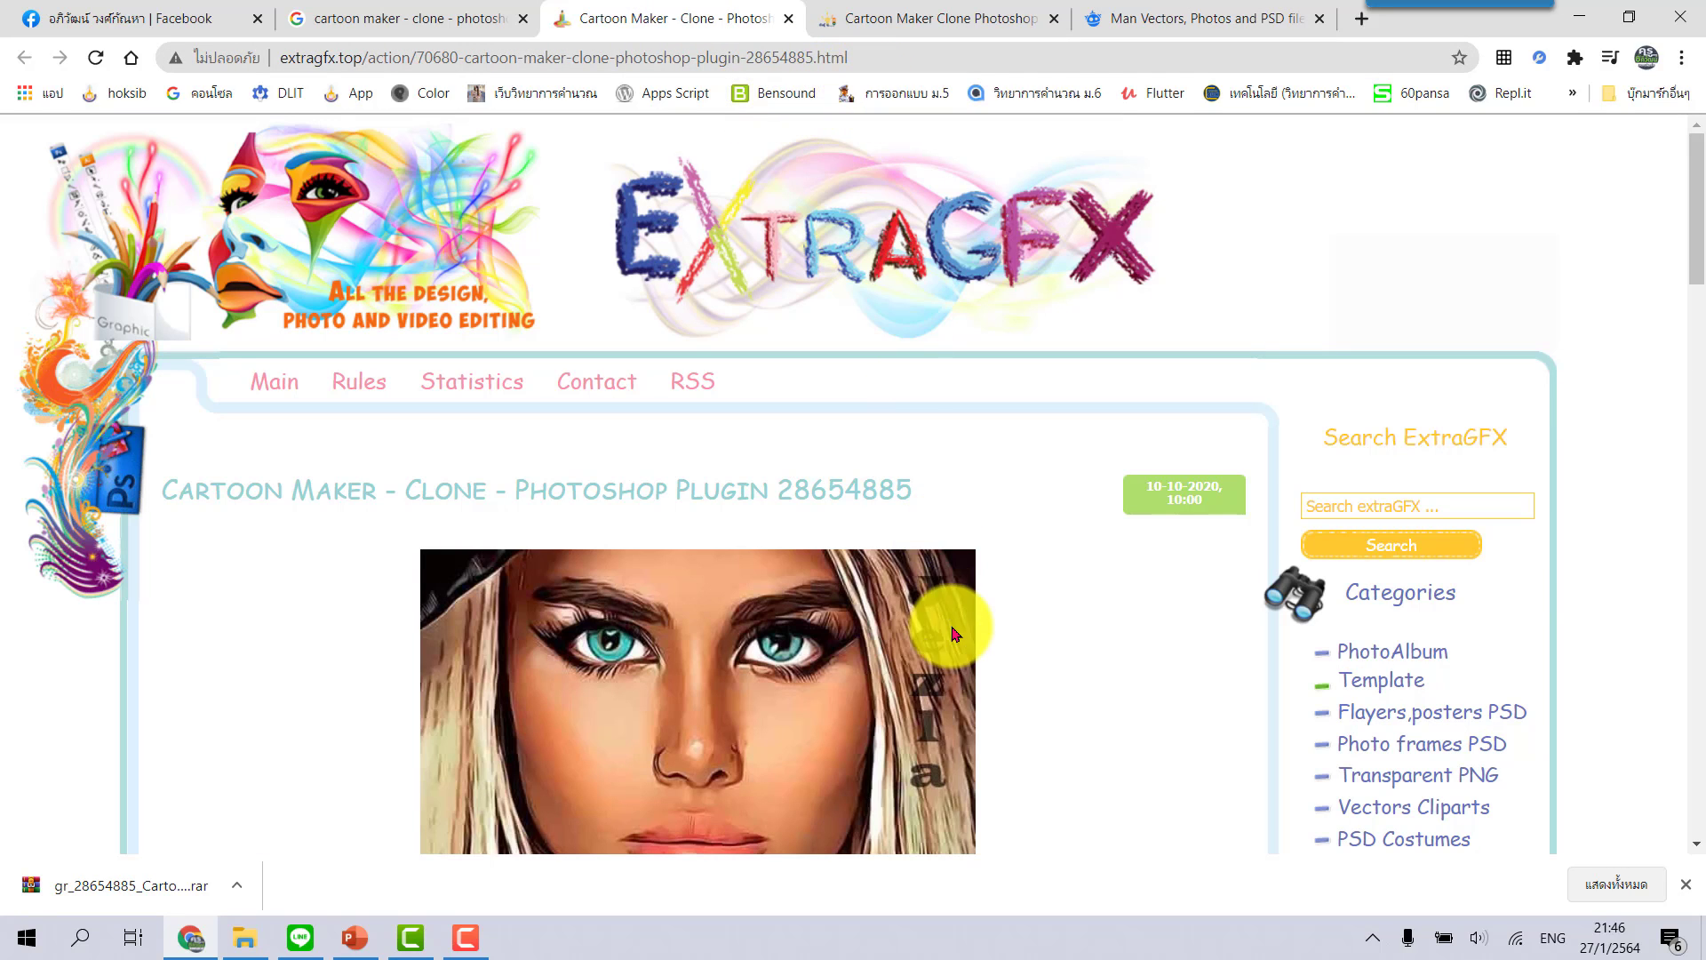
scroll(945, 628, down, 5)
scroll(966, 624, down, 4)
scroll(971, 591, down, 4)
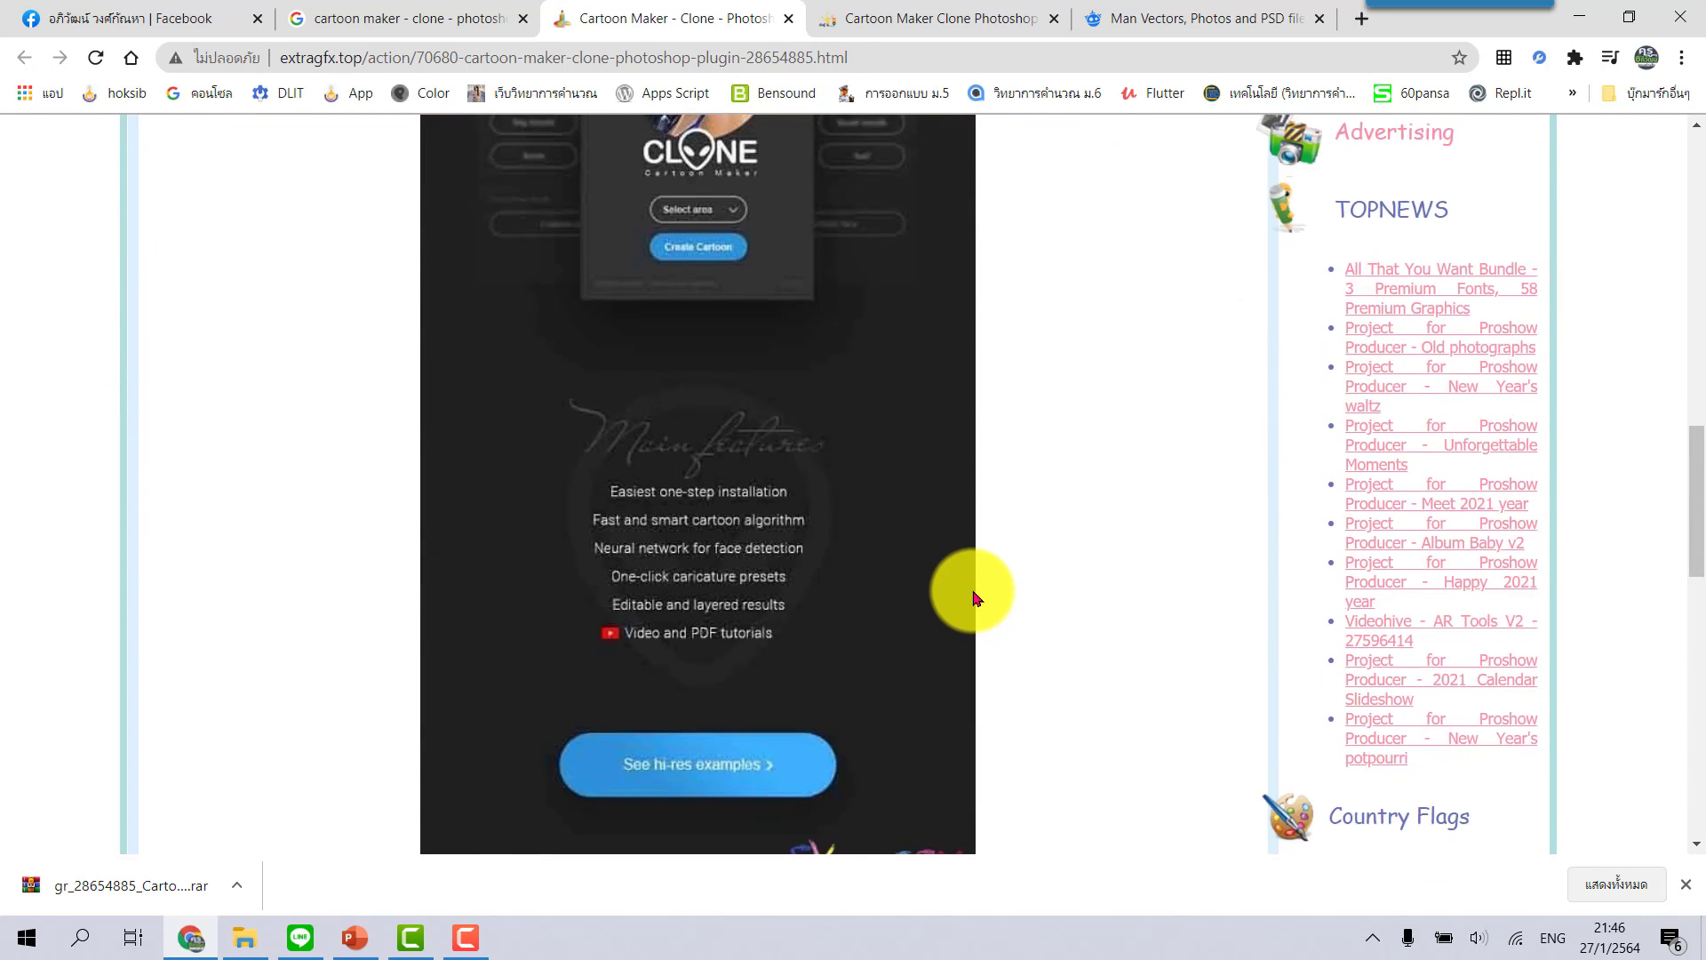
scroll(1003, 571, down, 2)
scroll(1001, 563, down, 3)
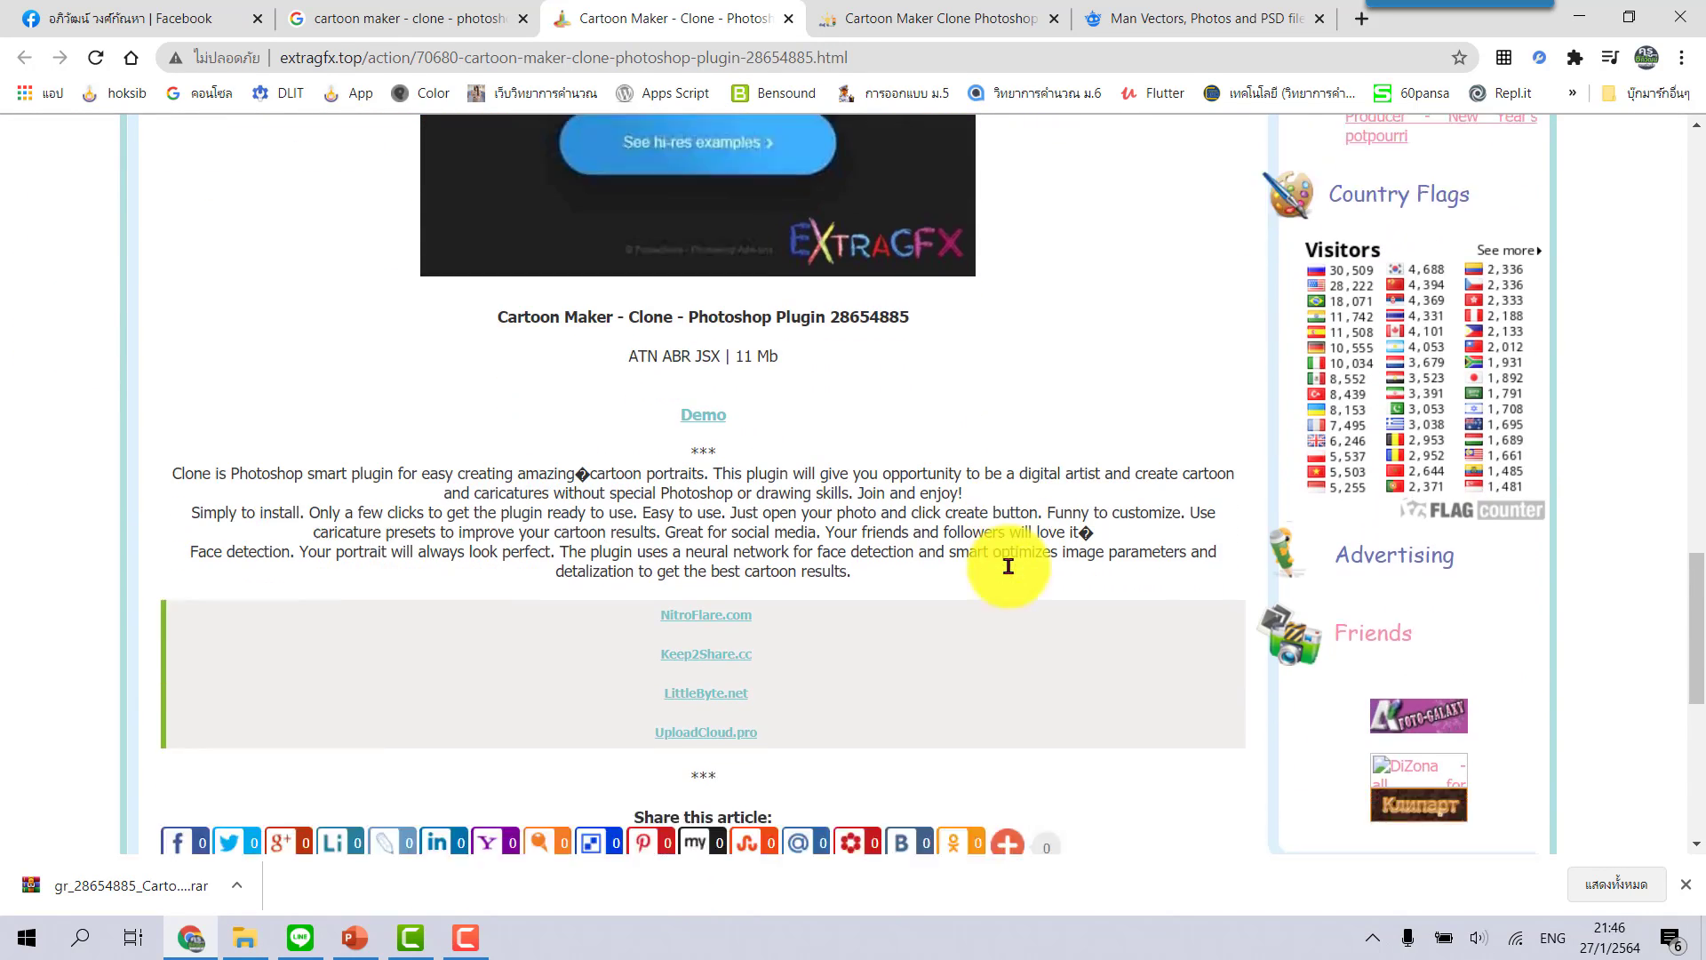
scroll(1001, 564, down, 2)
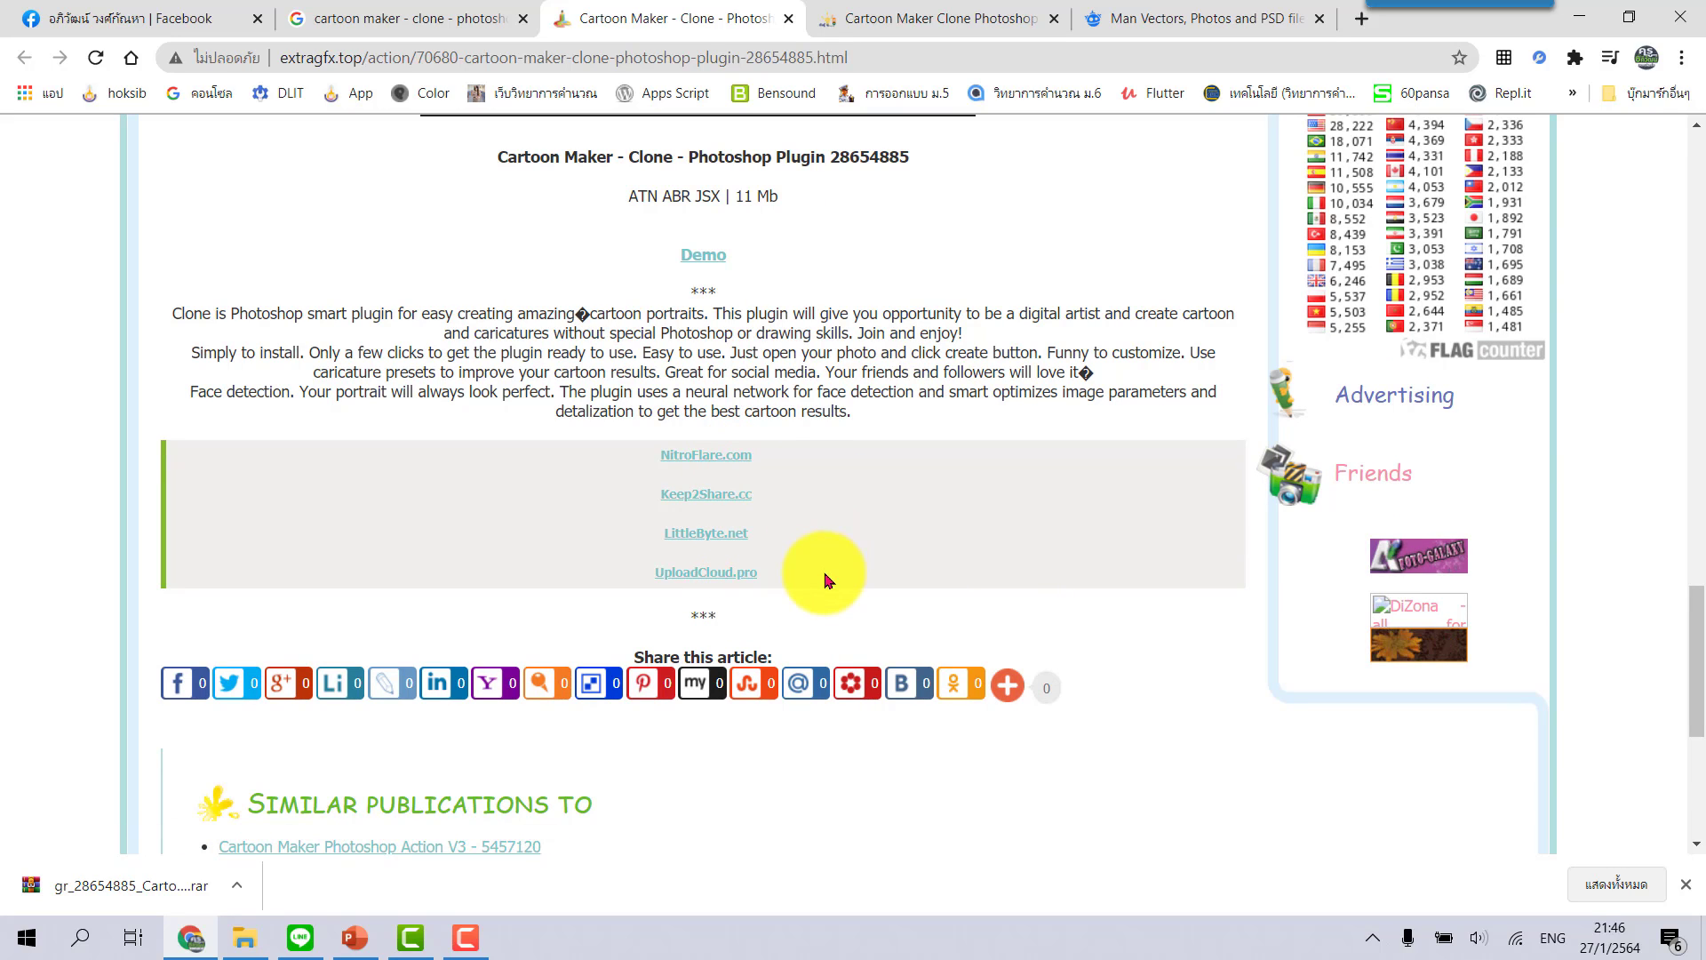
Open the NitroFlare.com link in a new tab and switch to it
right_click(727, 462)
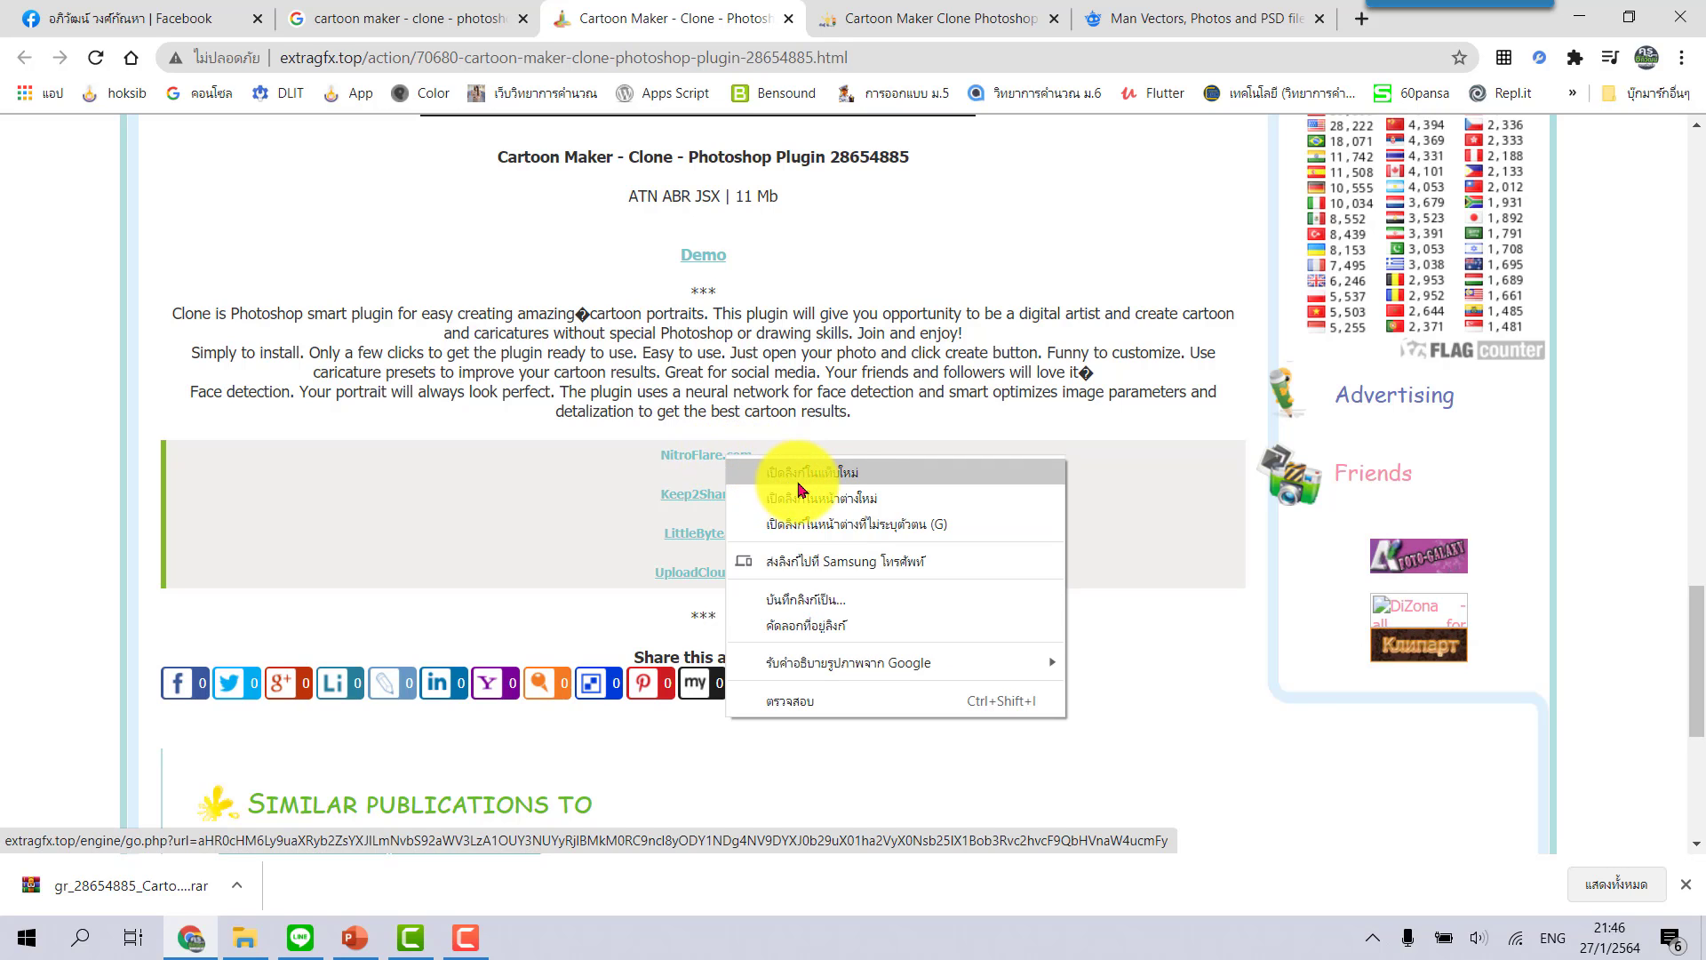
click(834, 475)
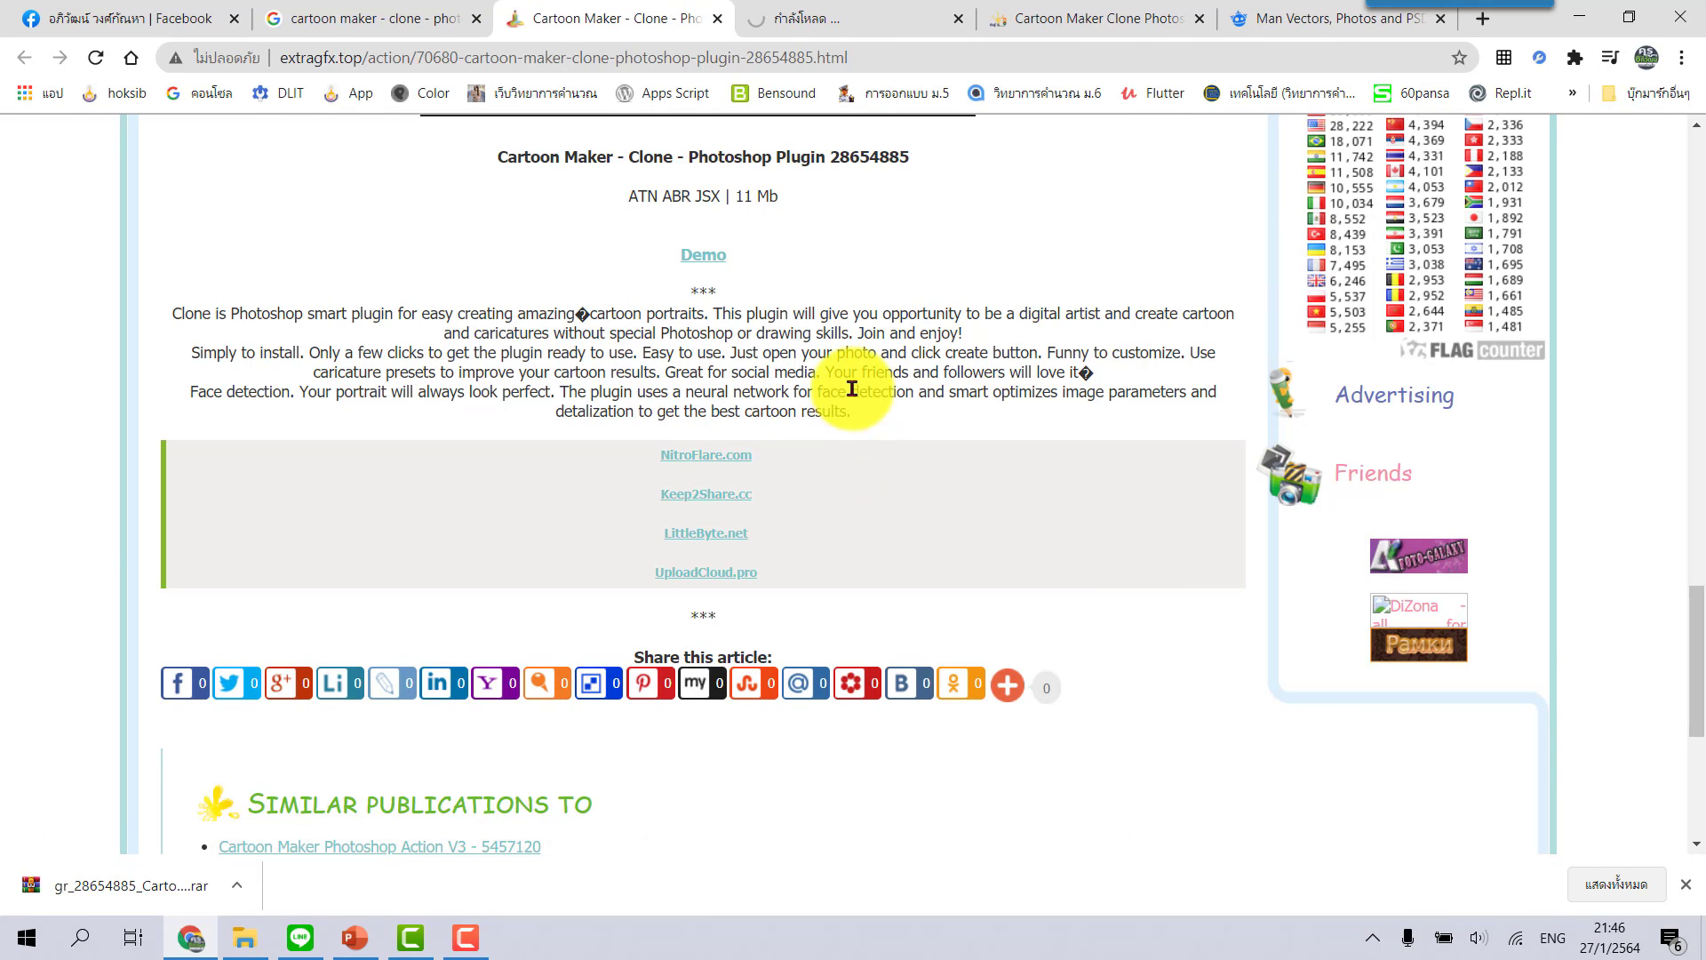
click(845, 15)
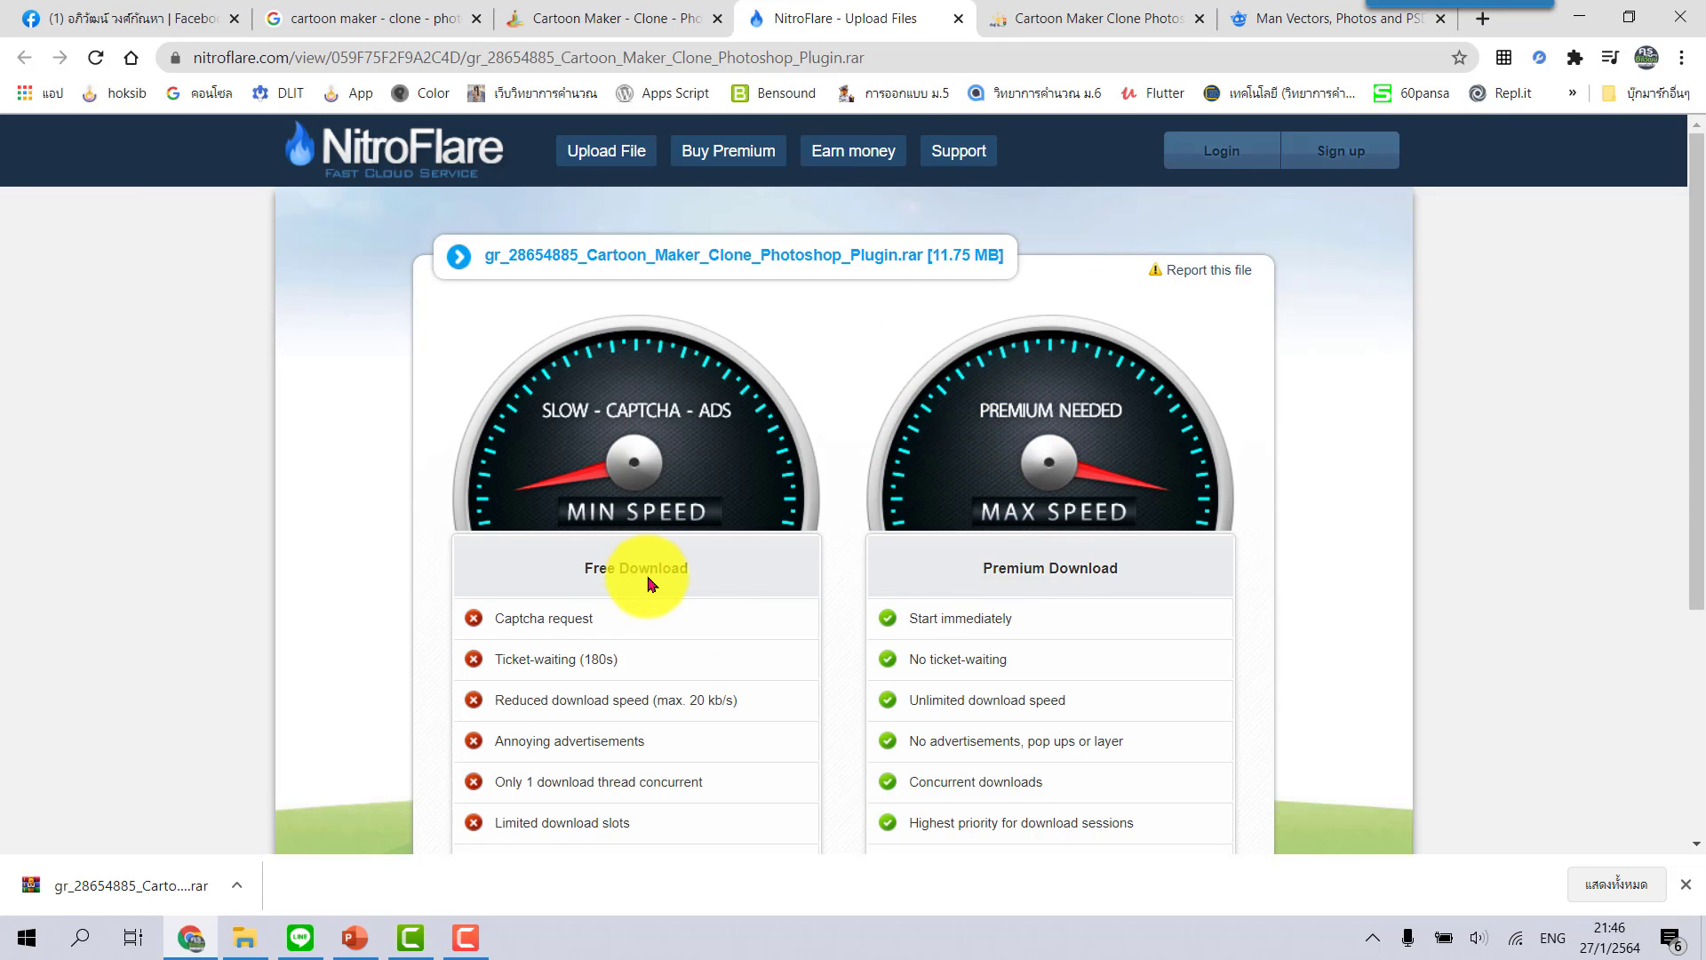
Open the downloaded gr_28654885_Cartoon_Maker_Clone_Photoshop_Plugin.rar from Chrome's download bar in WinRAR
scroll(668, 566, down, 2)
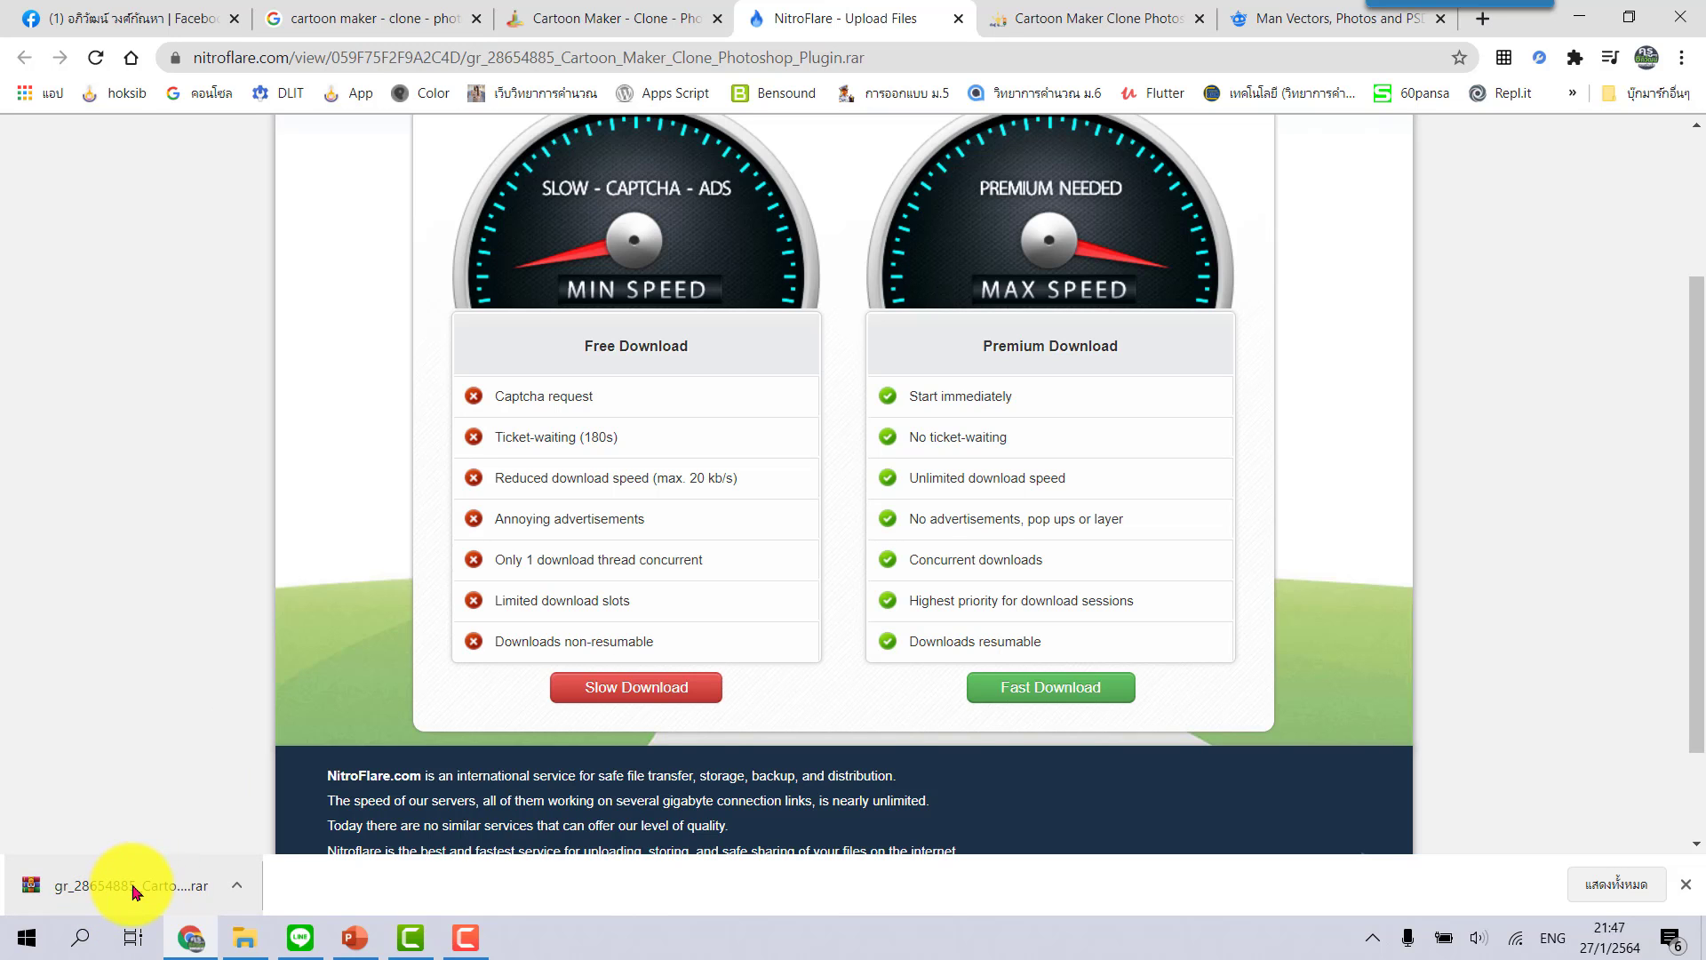
click(142, 891)
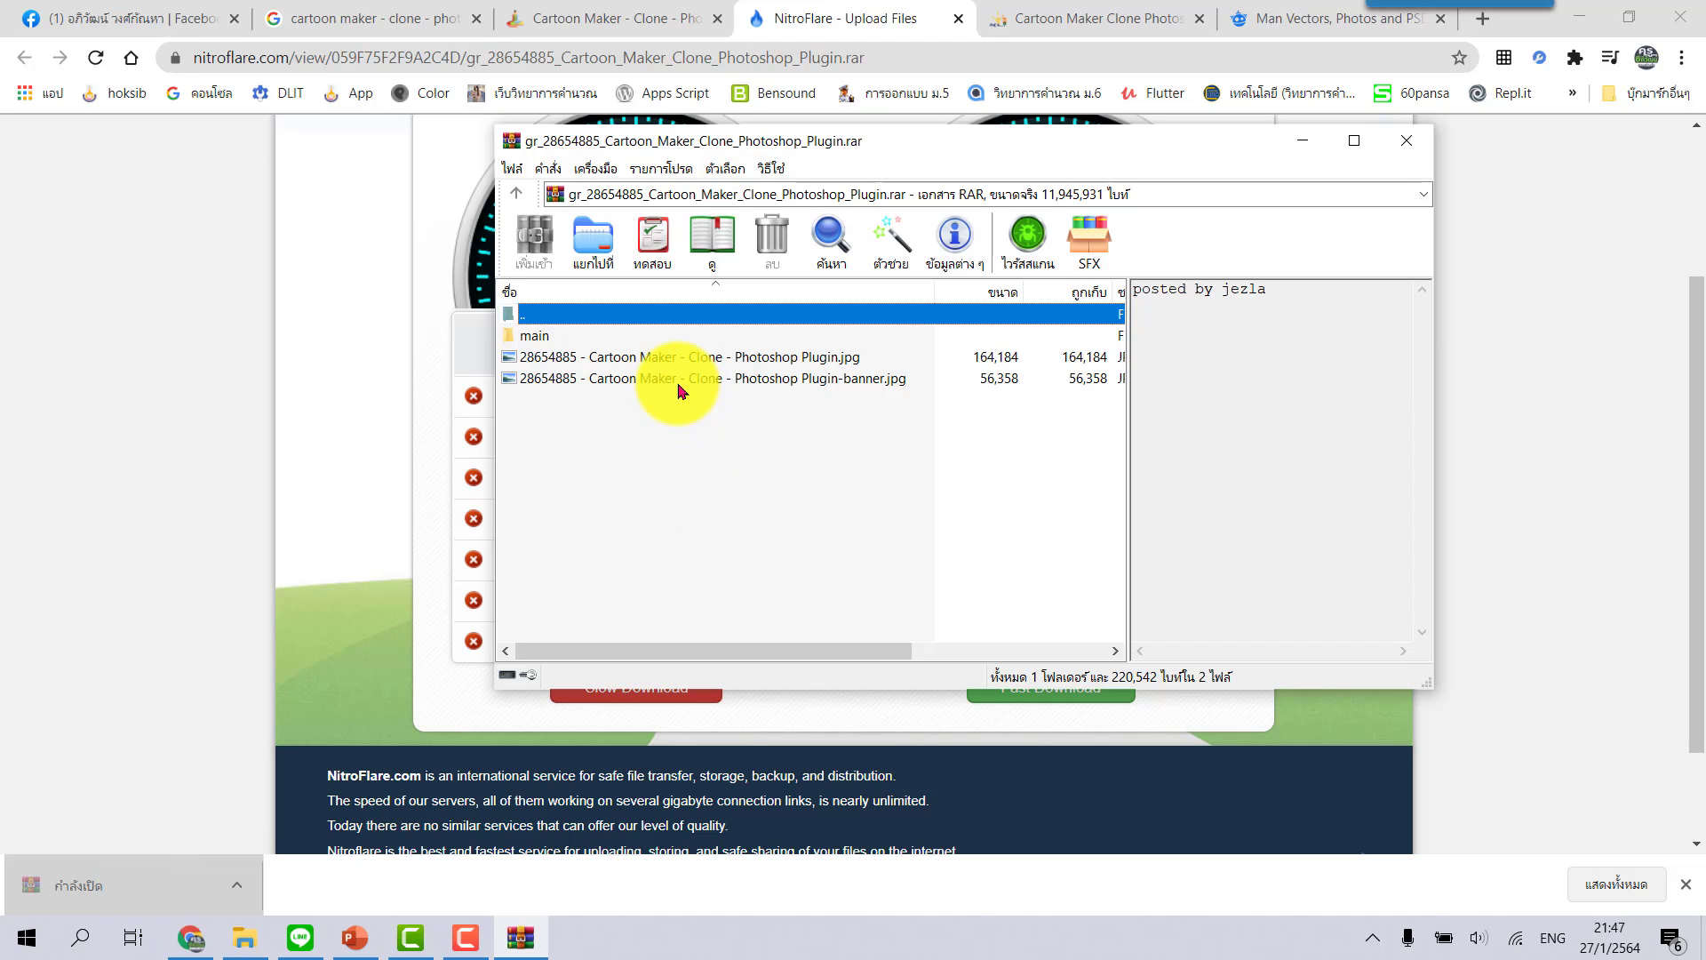
Extract the plugin archive to the desktop and close WinRAR
click(598, 255)
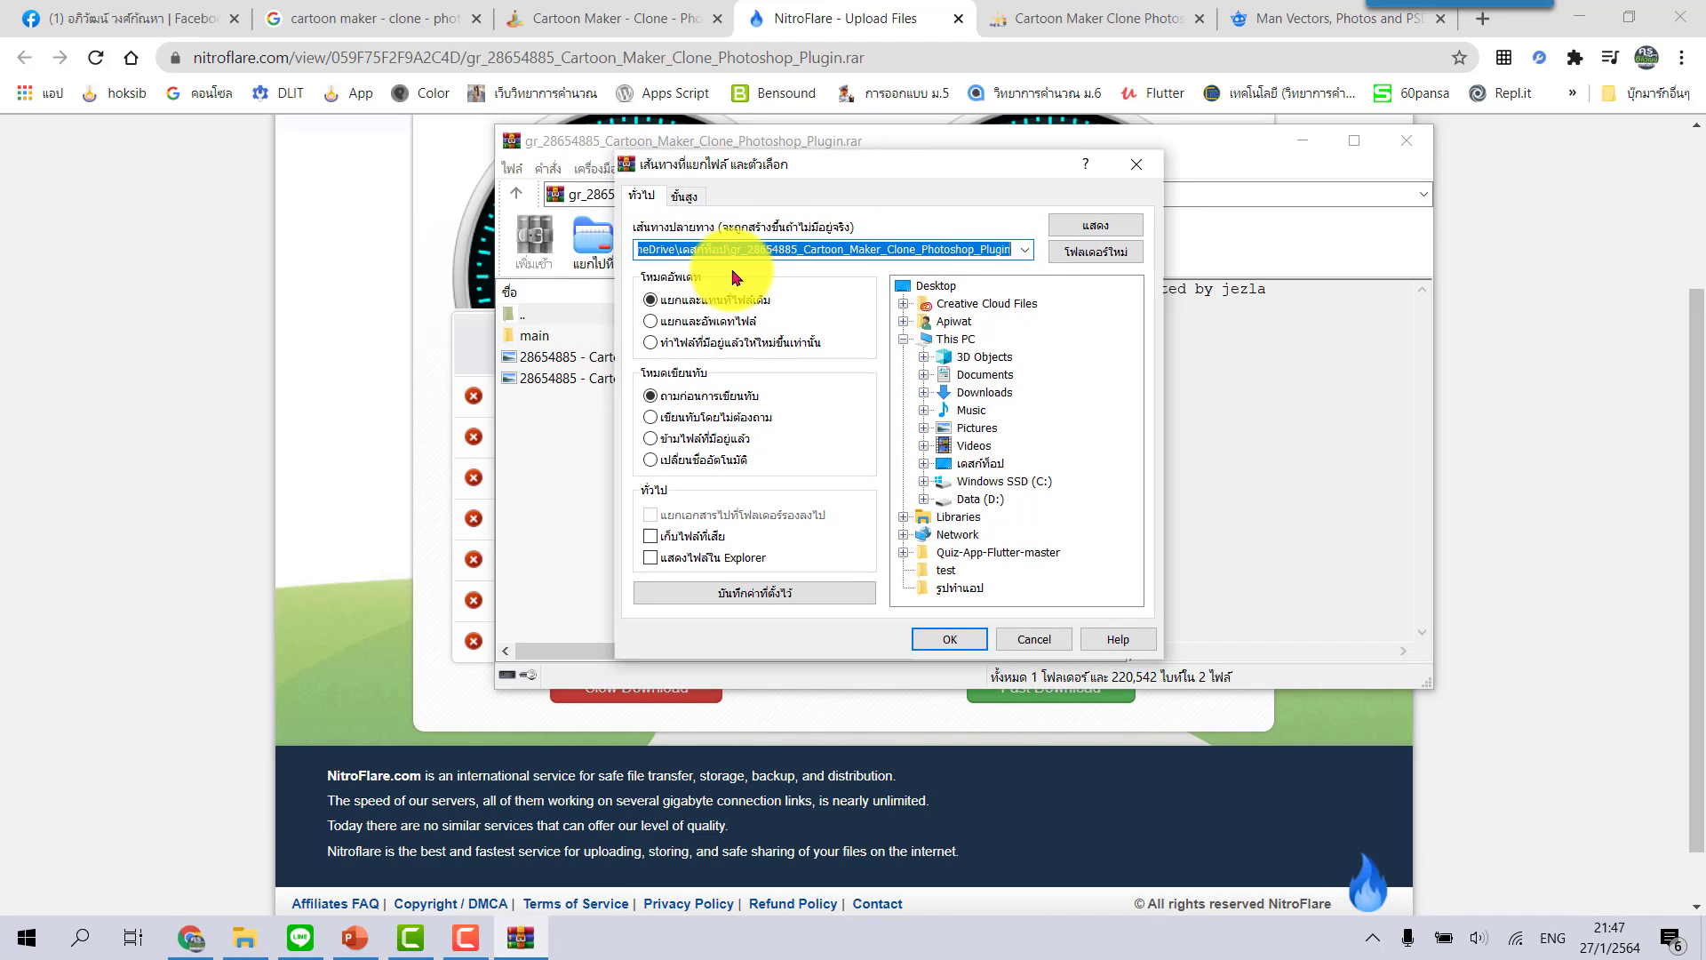
click(949, 639)
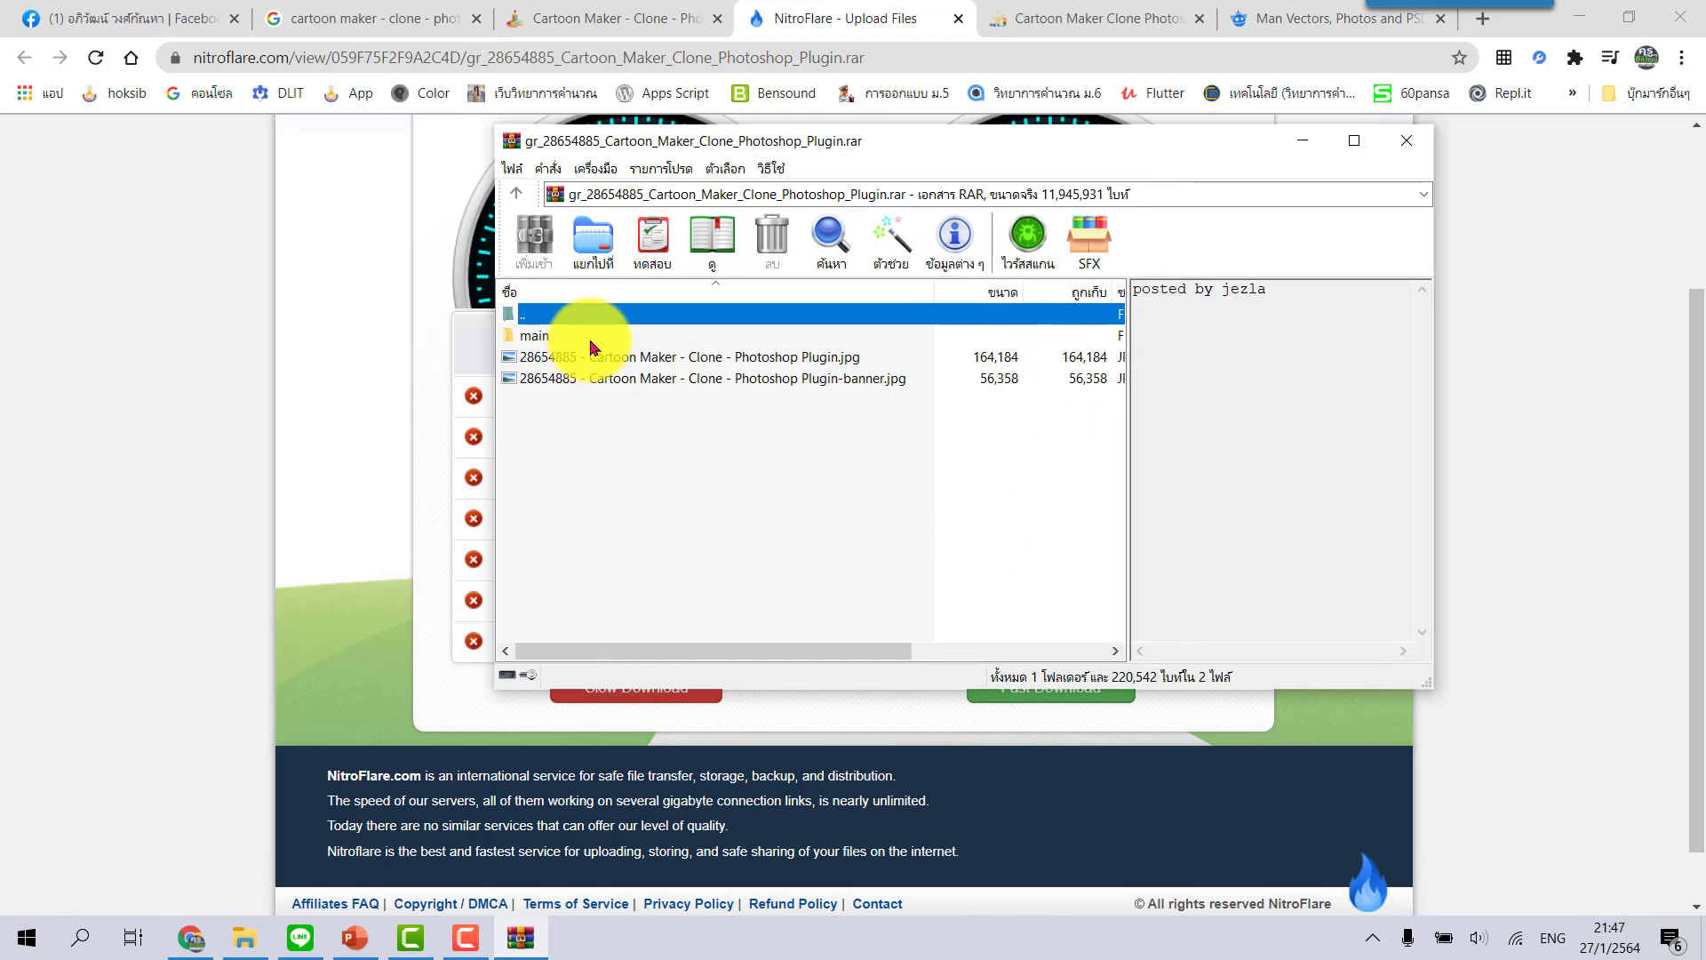
click(1405, 140)
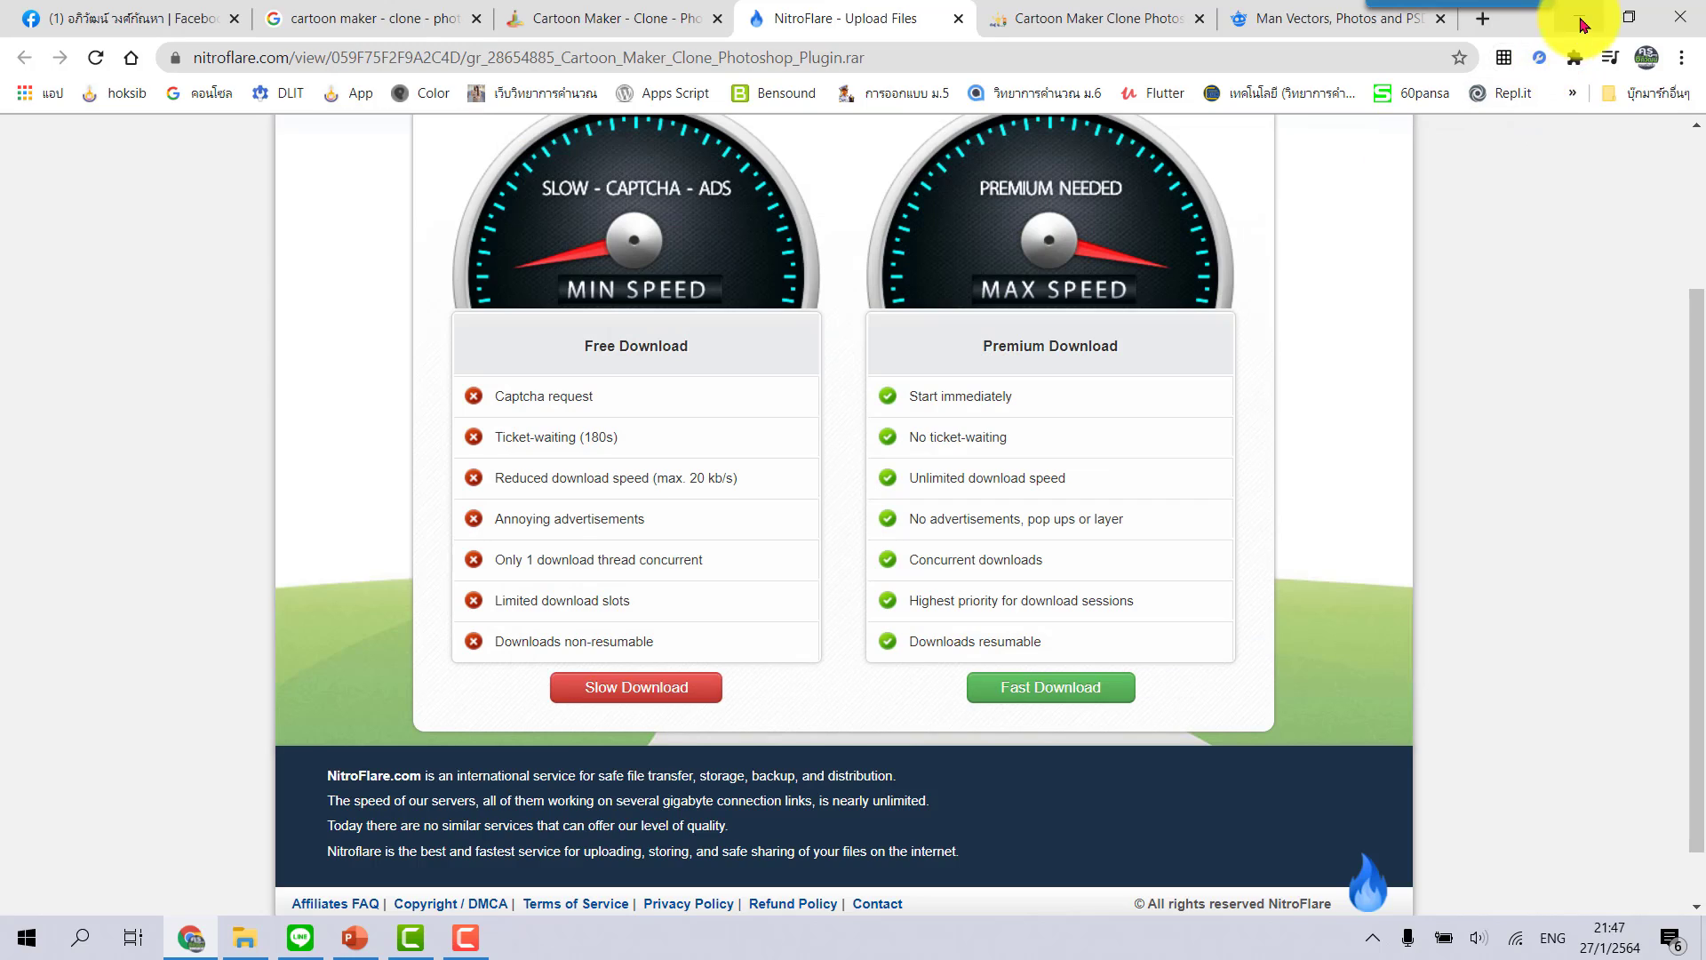
Minimize Chrome, PowerPoint and LINE to reveal the desktop
click(1582, 24)
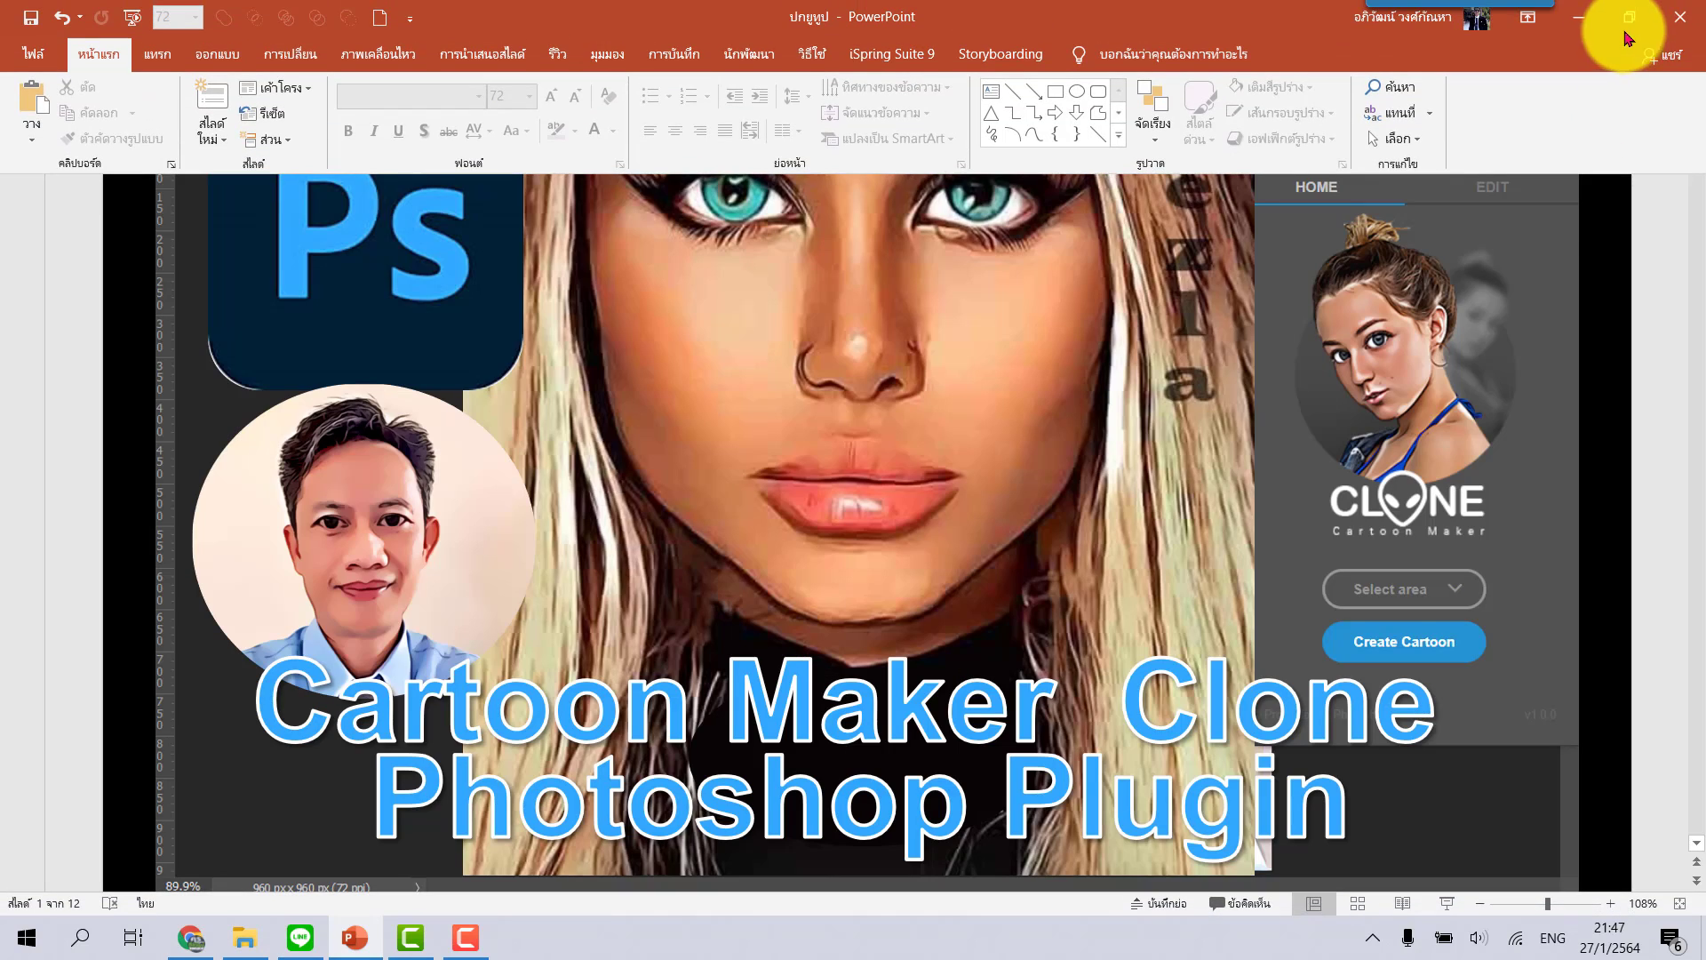
click(1575, 16)
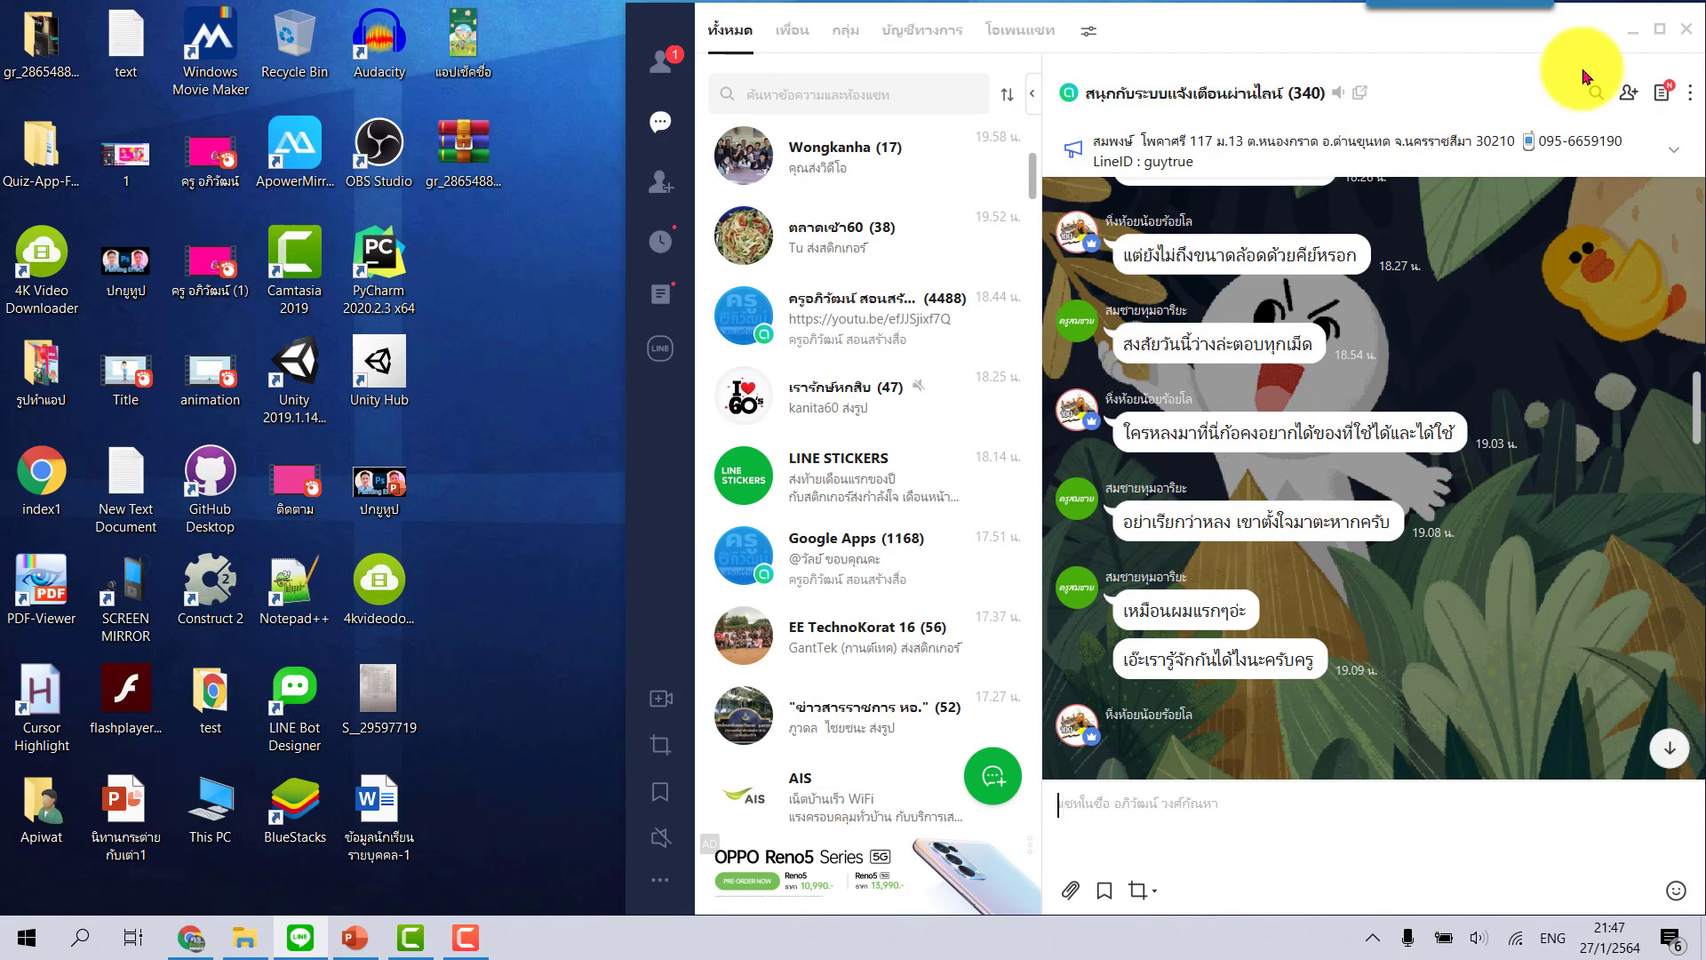
click(1634, 29)
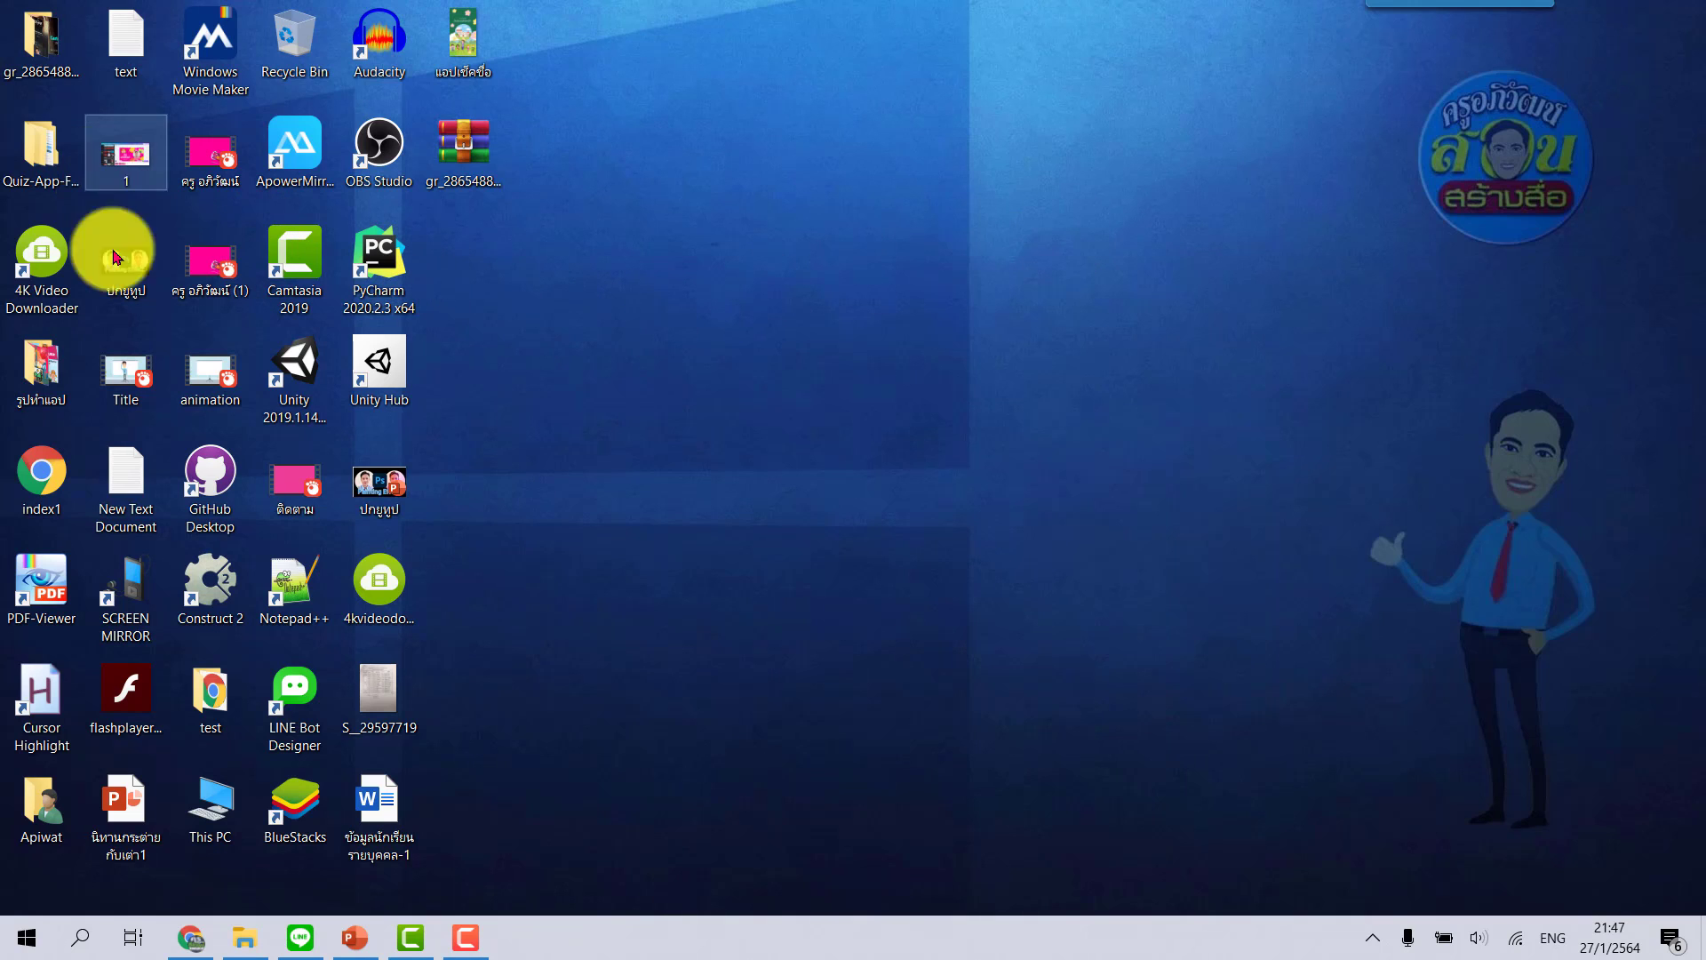
Browse the extracted plugin folder into main, check team.profactions.clone, then return to main
click(464, 163)
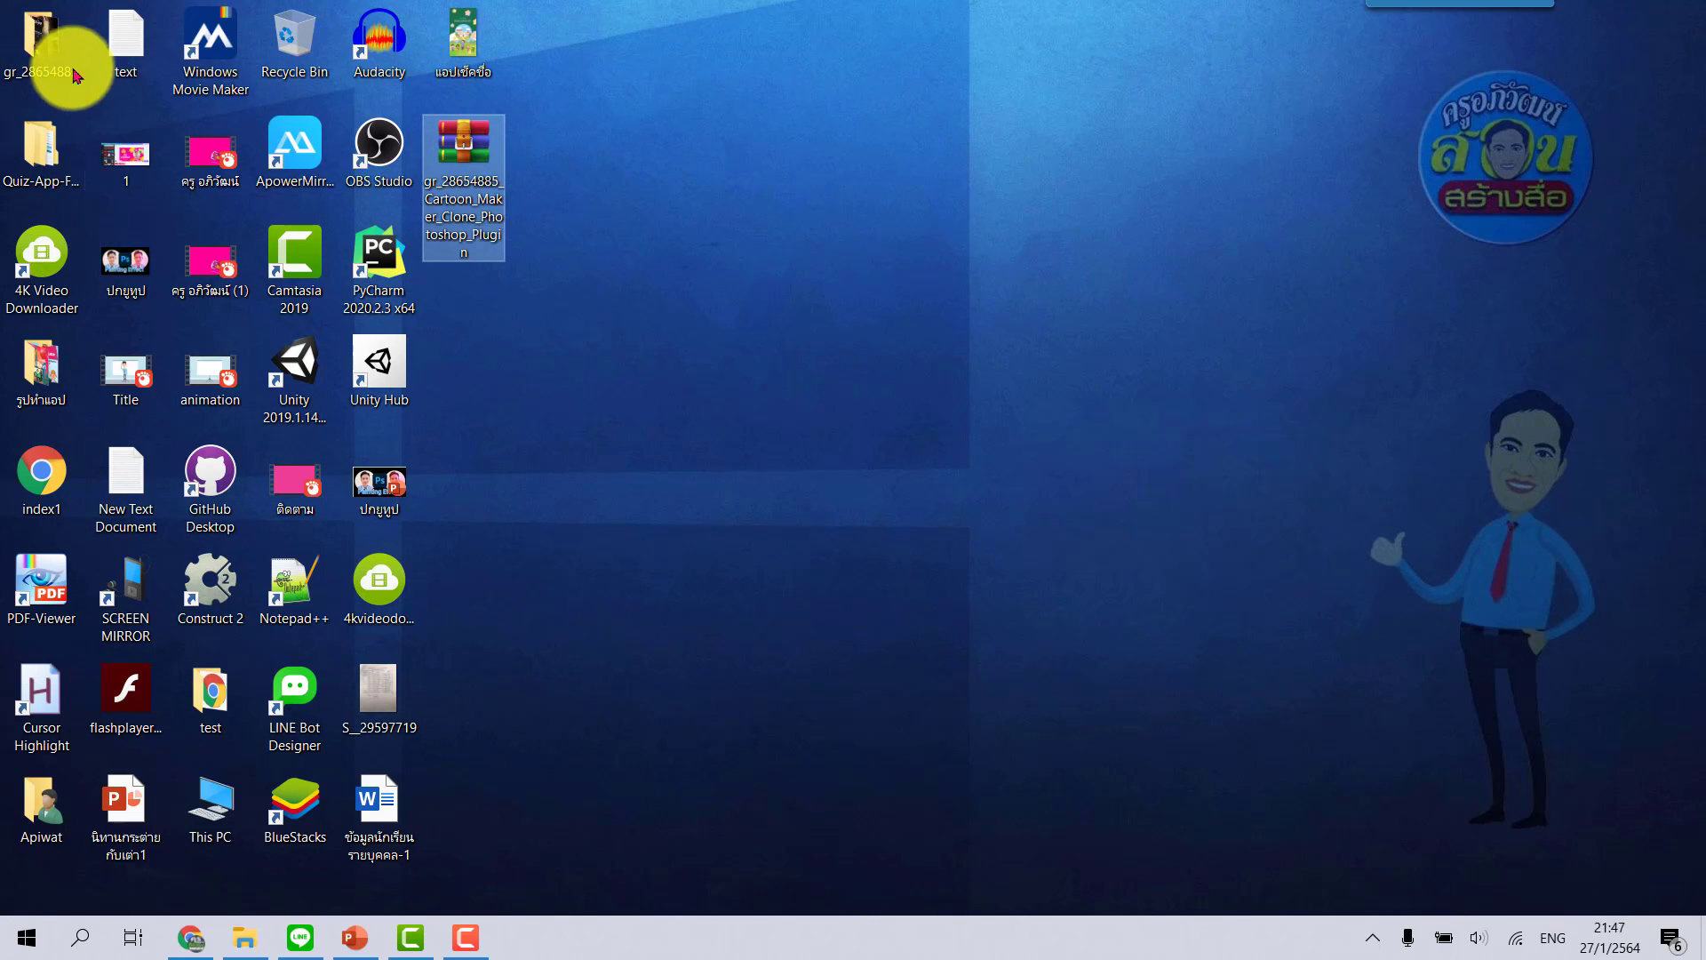
click(51, 52)
double_click(44, 40)
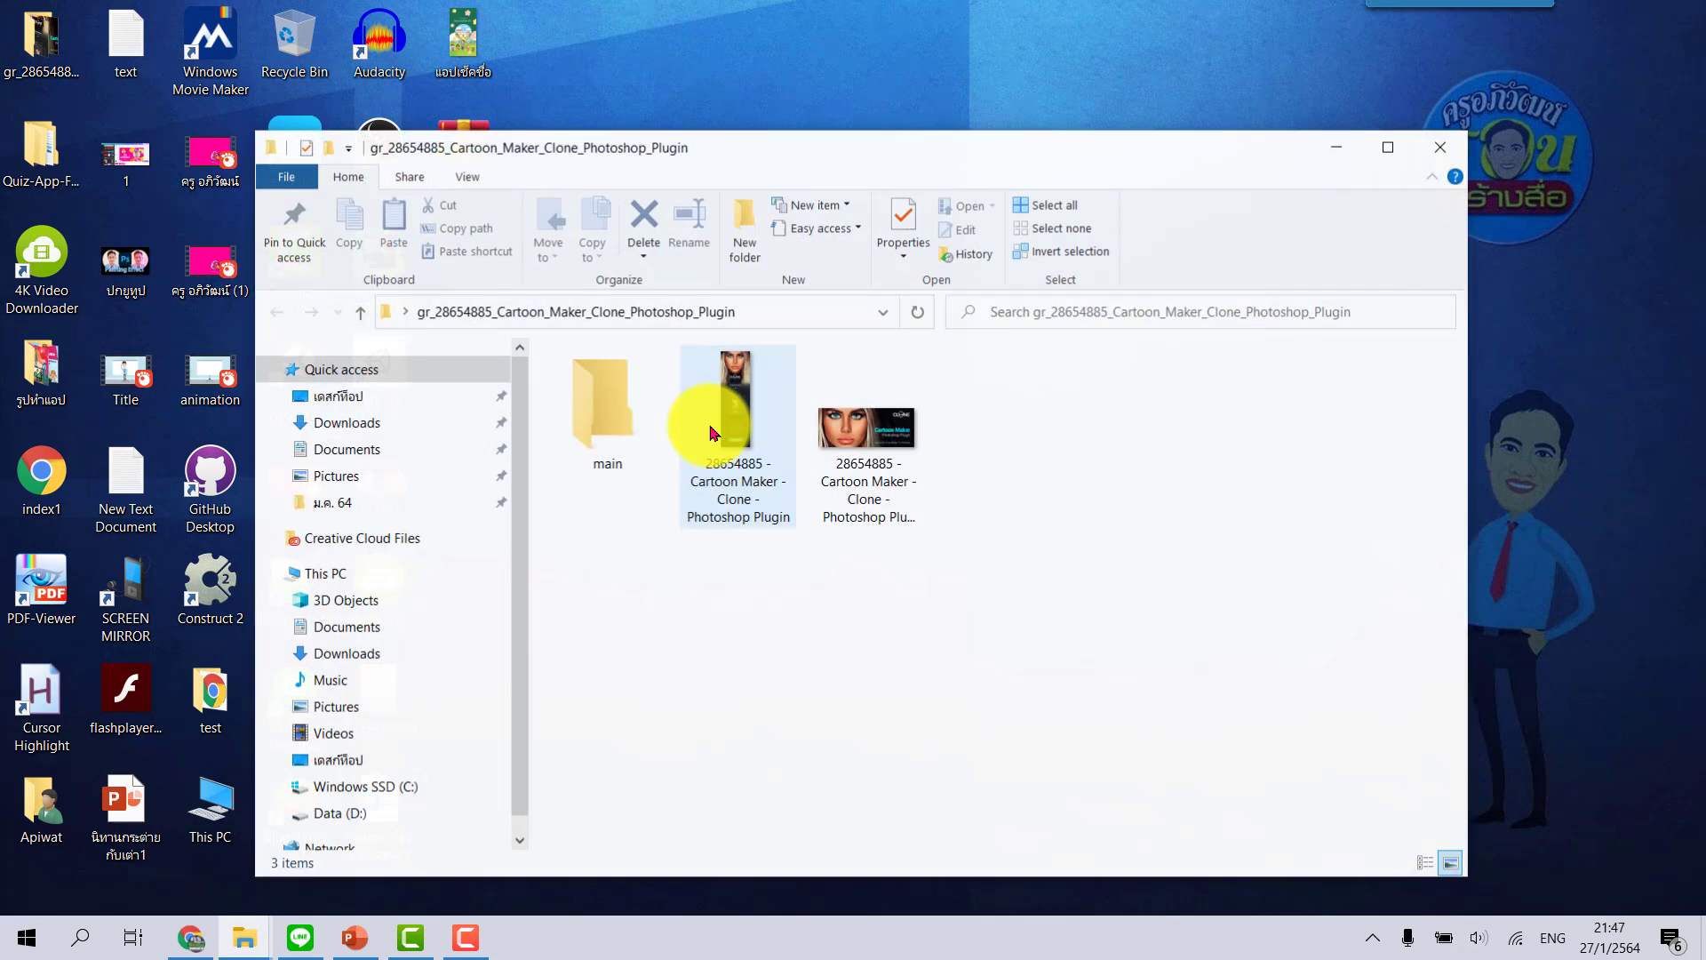
double_click(622, 439)
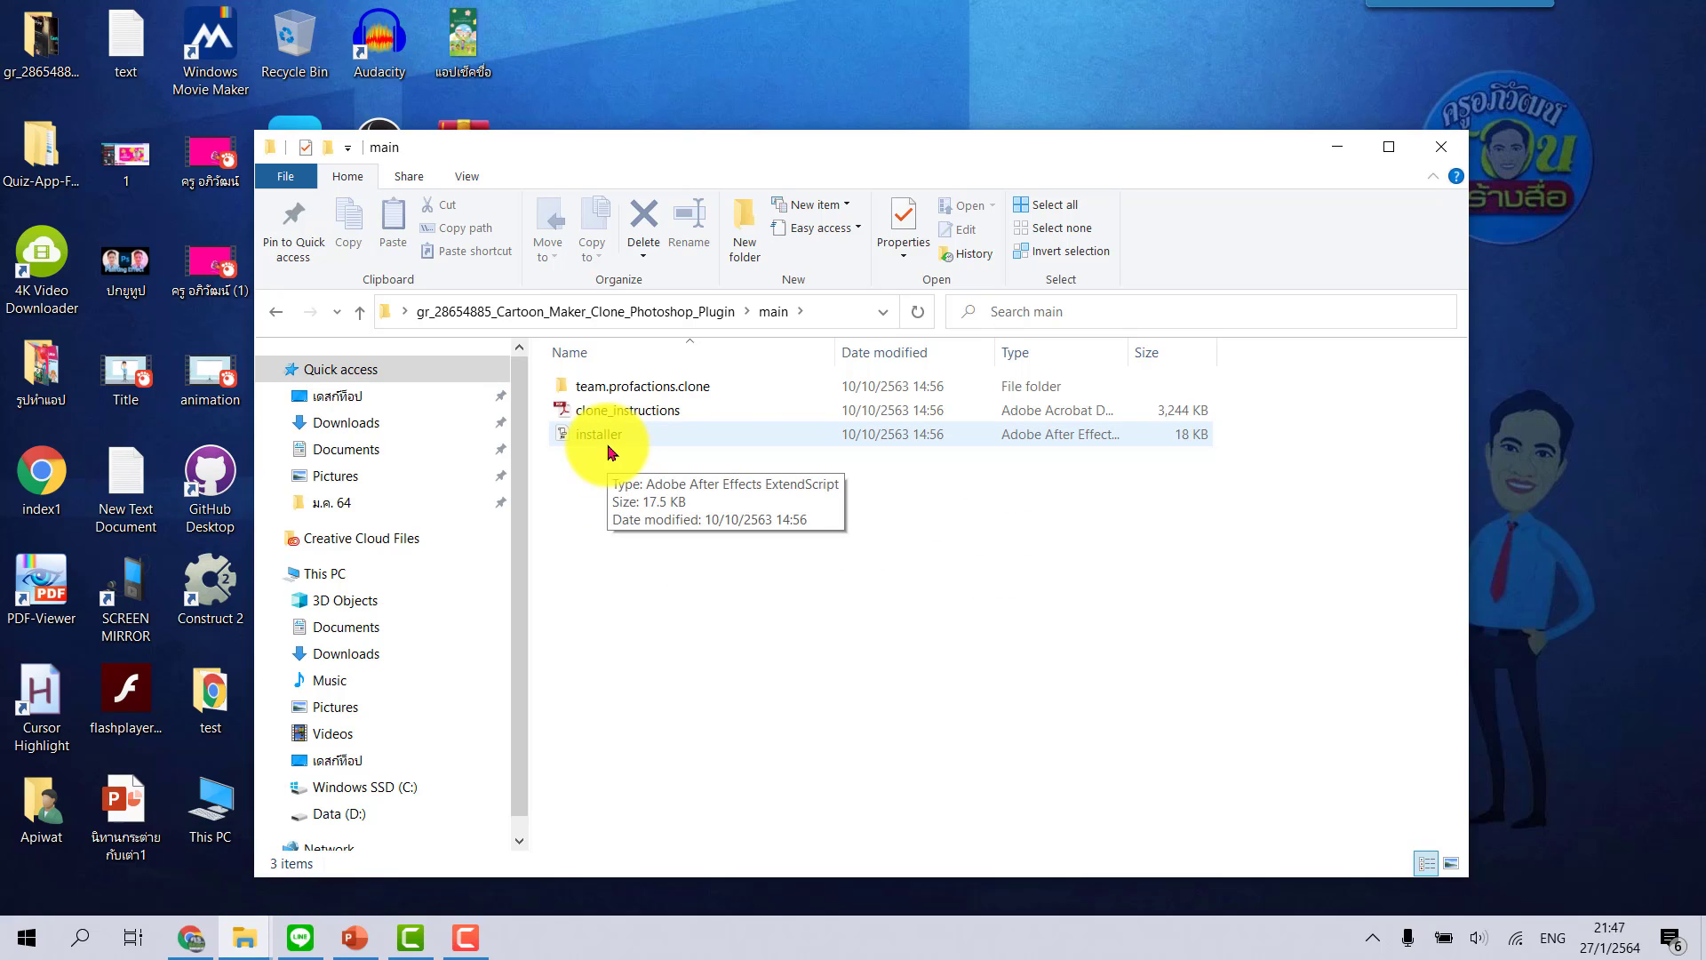
double_click(664, 394)
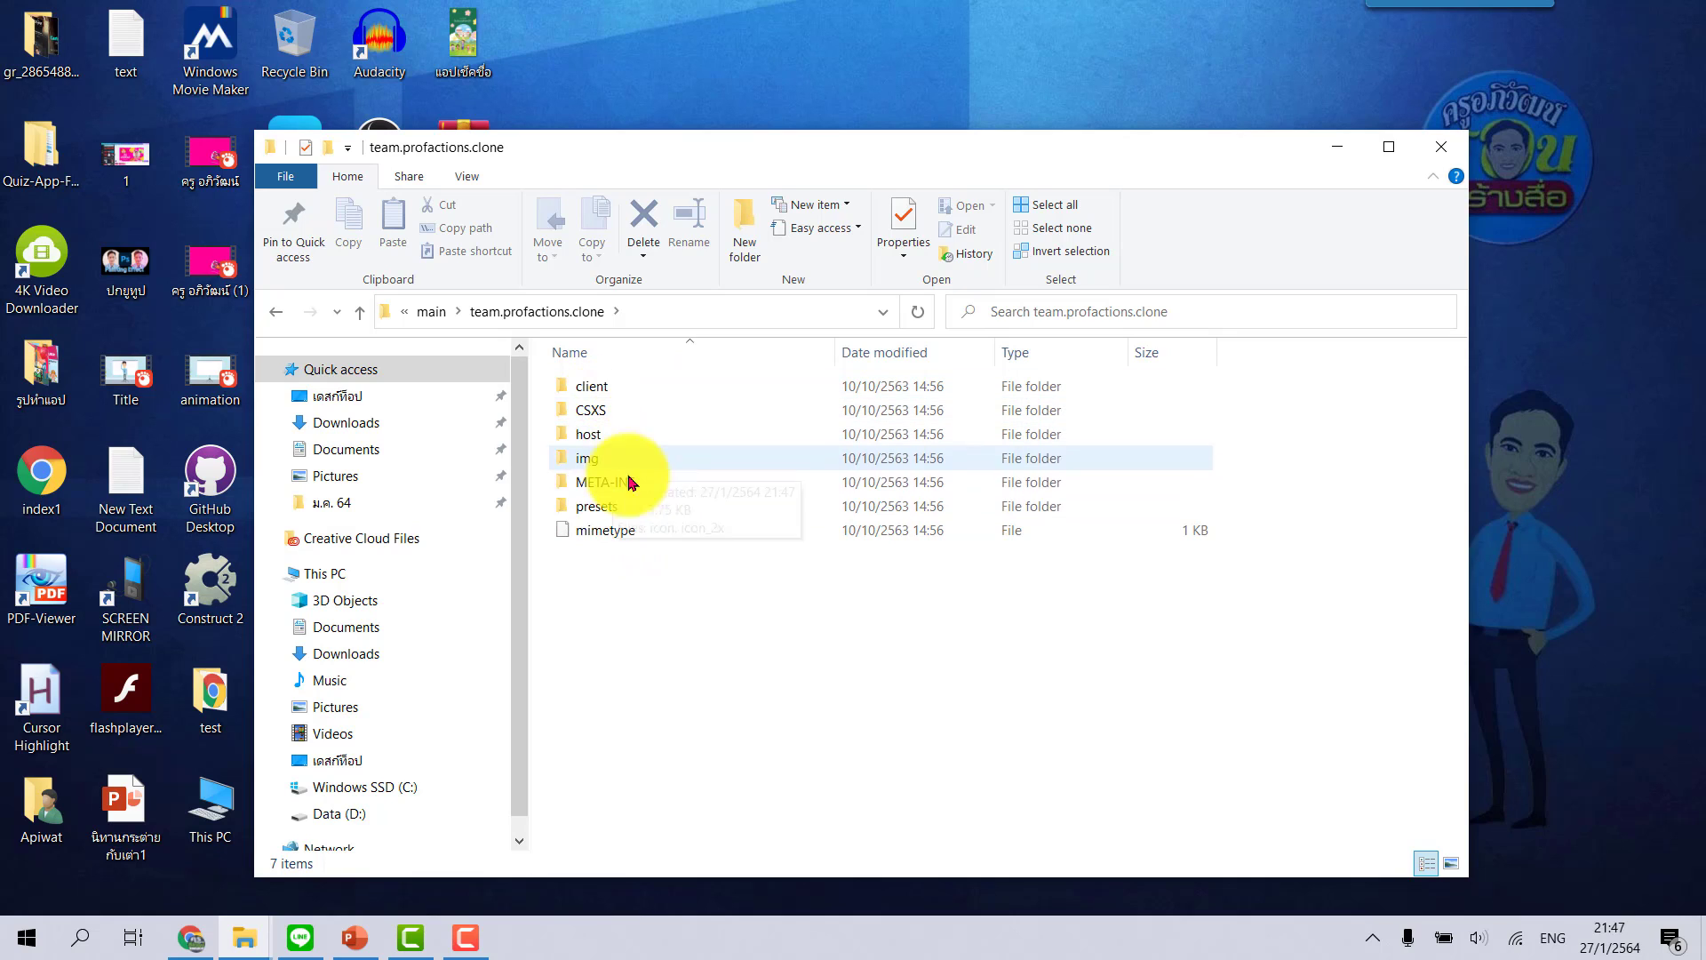
click(275, 311)
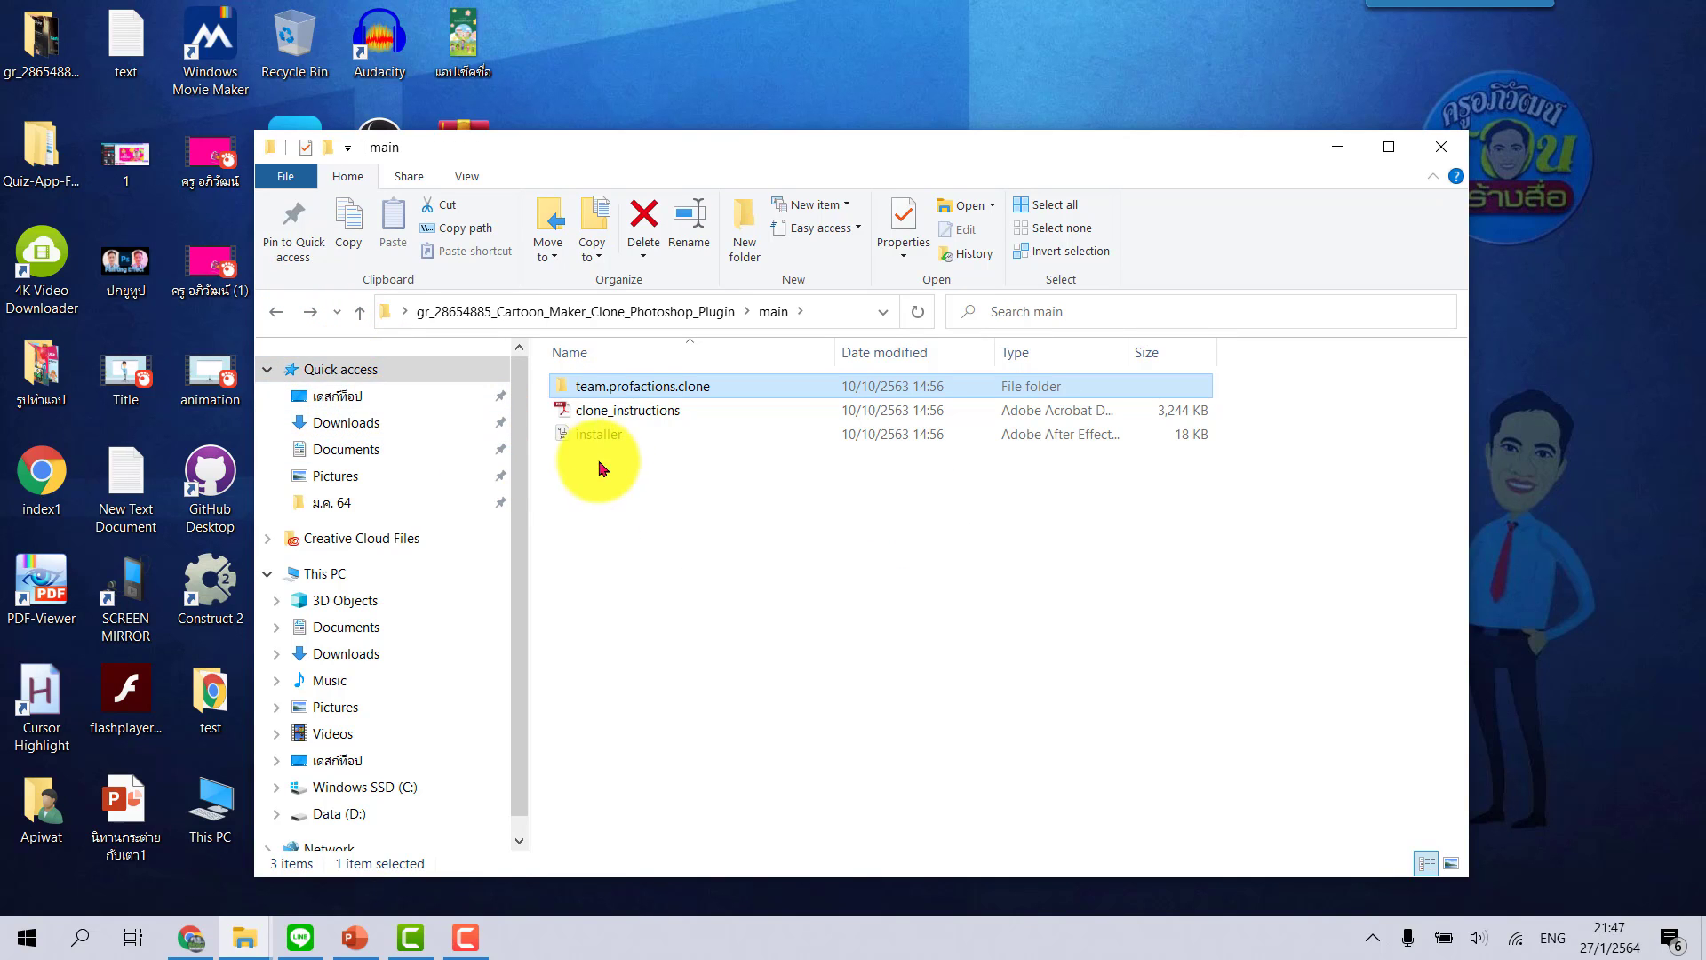
mouse_move(599, 435)
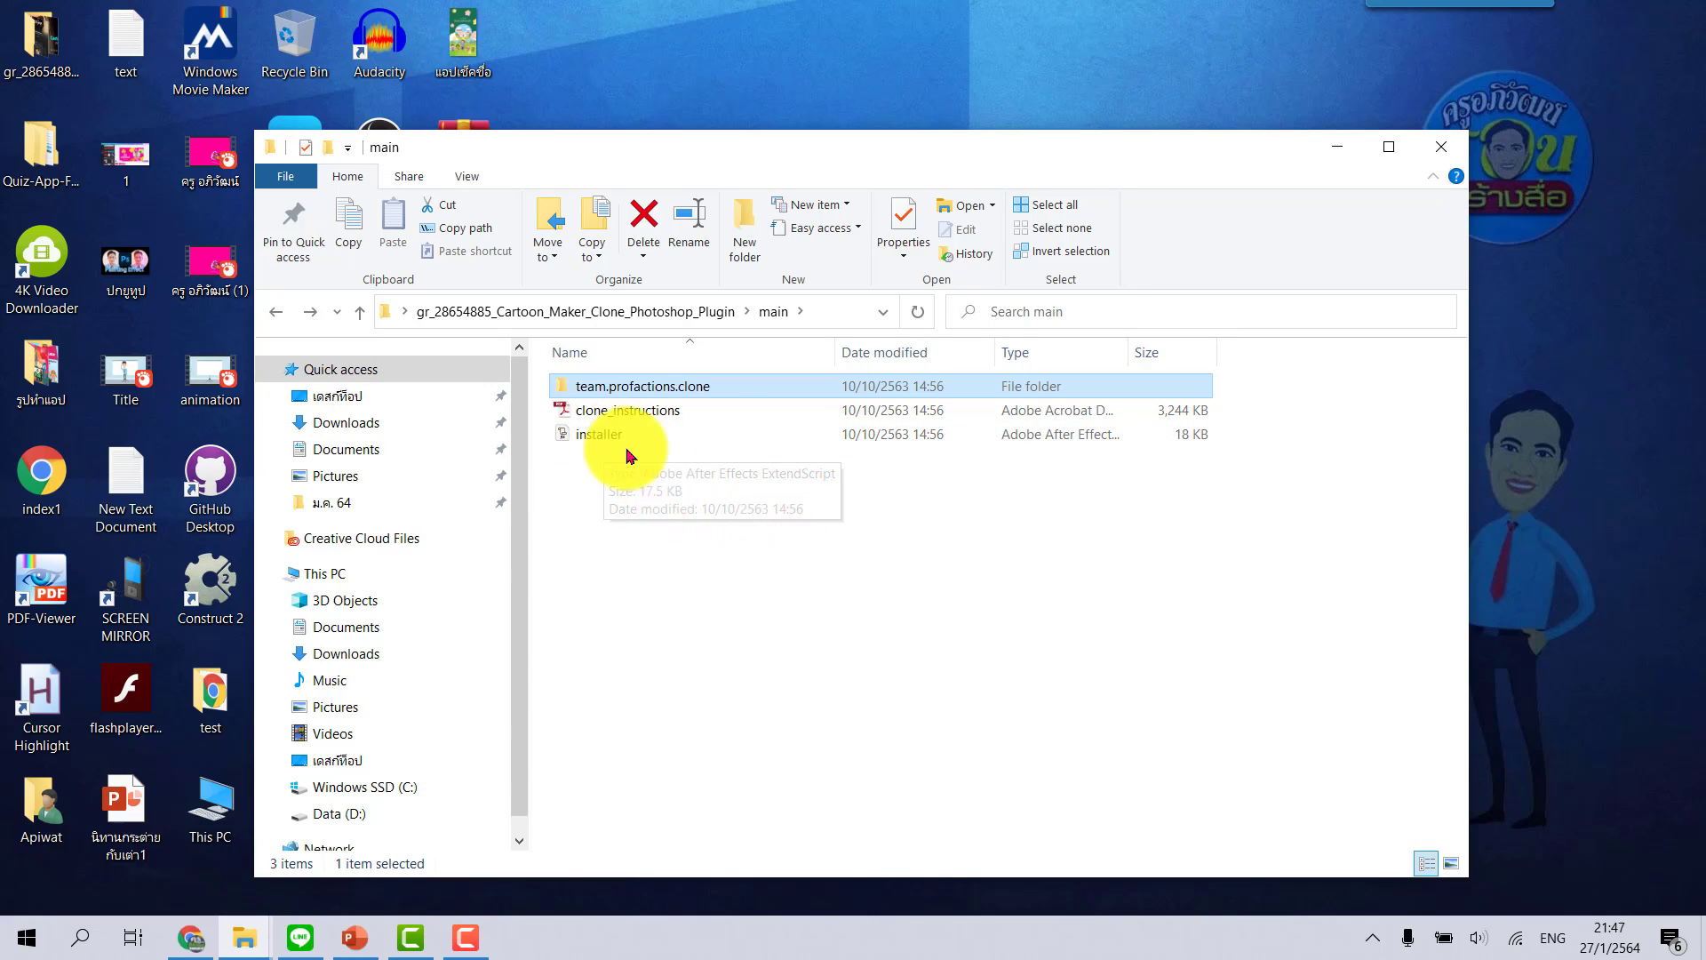
click(796, 671)
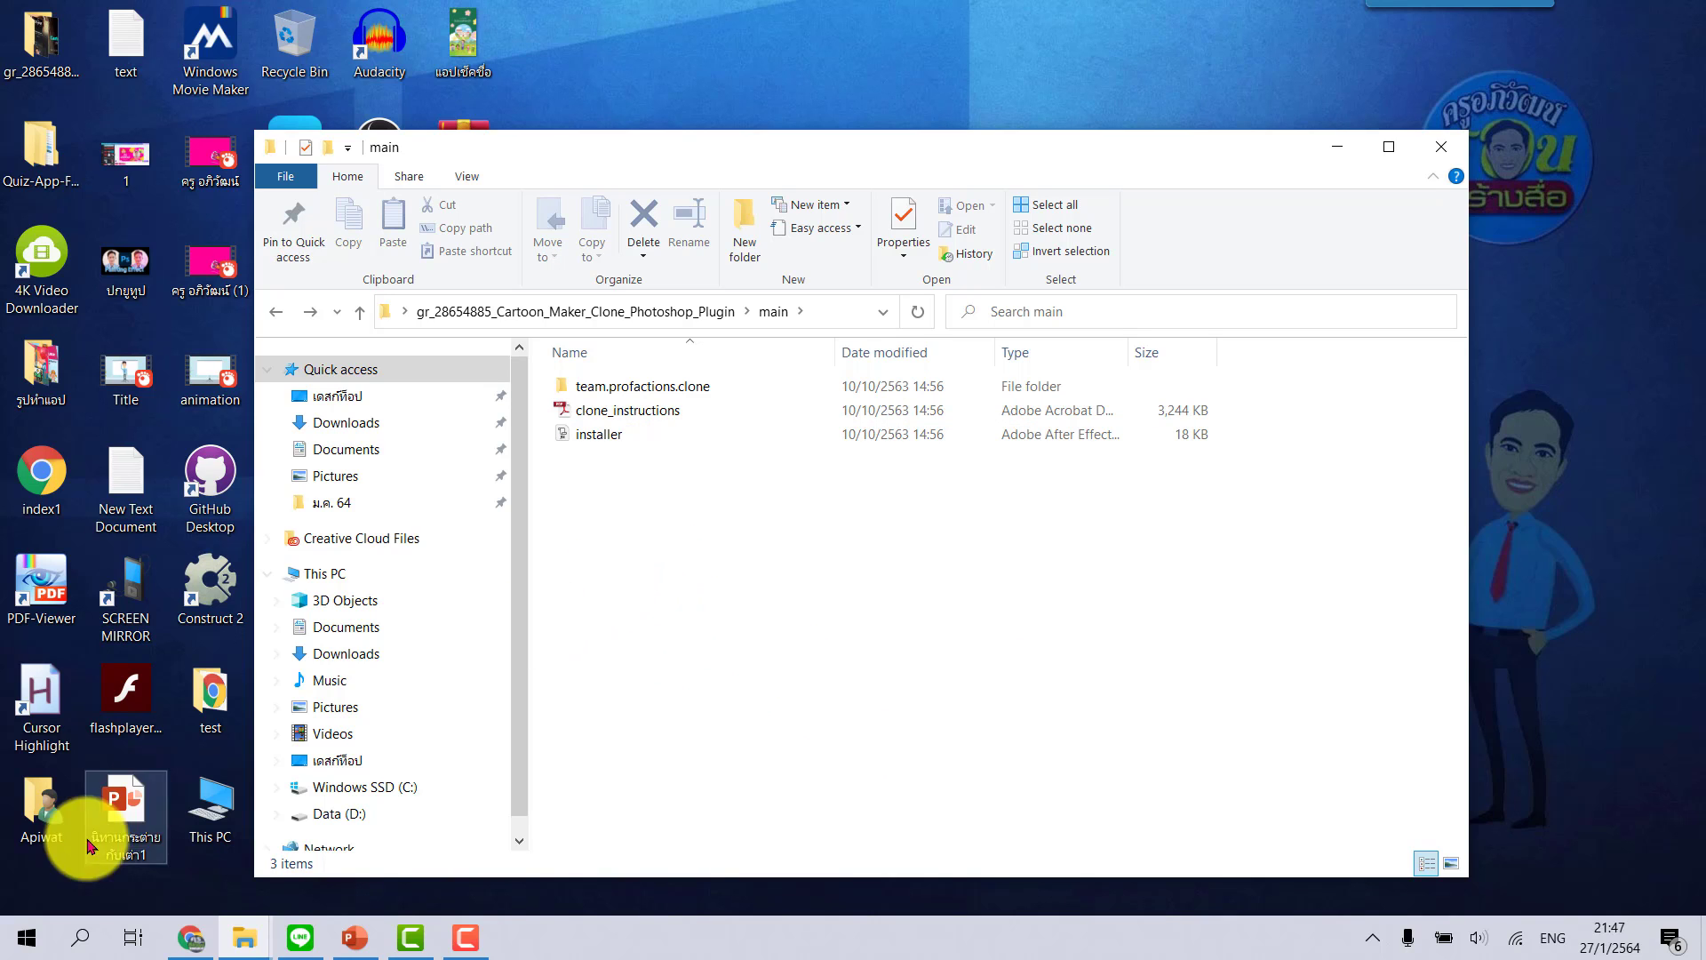
Launch Adobe Photoshop 2020 from the Start menu's app list
click(25, 939)
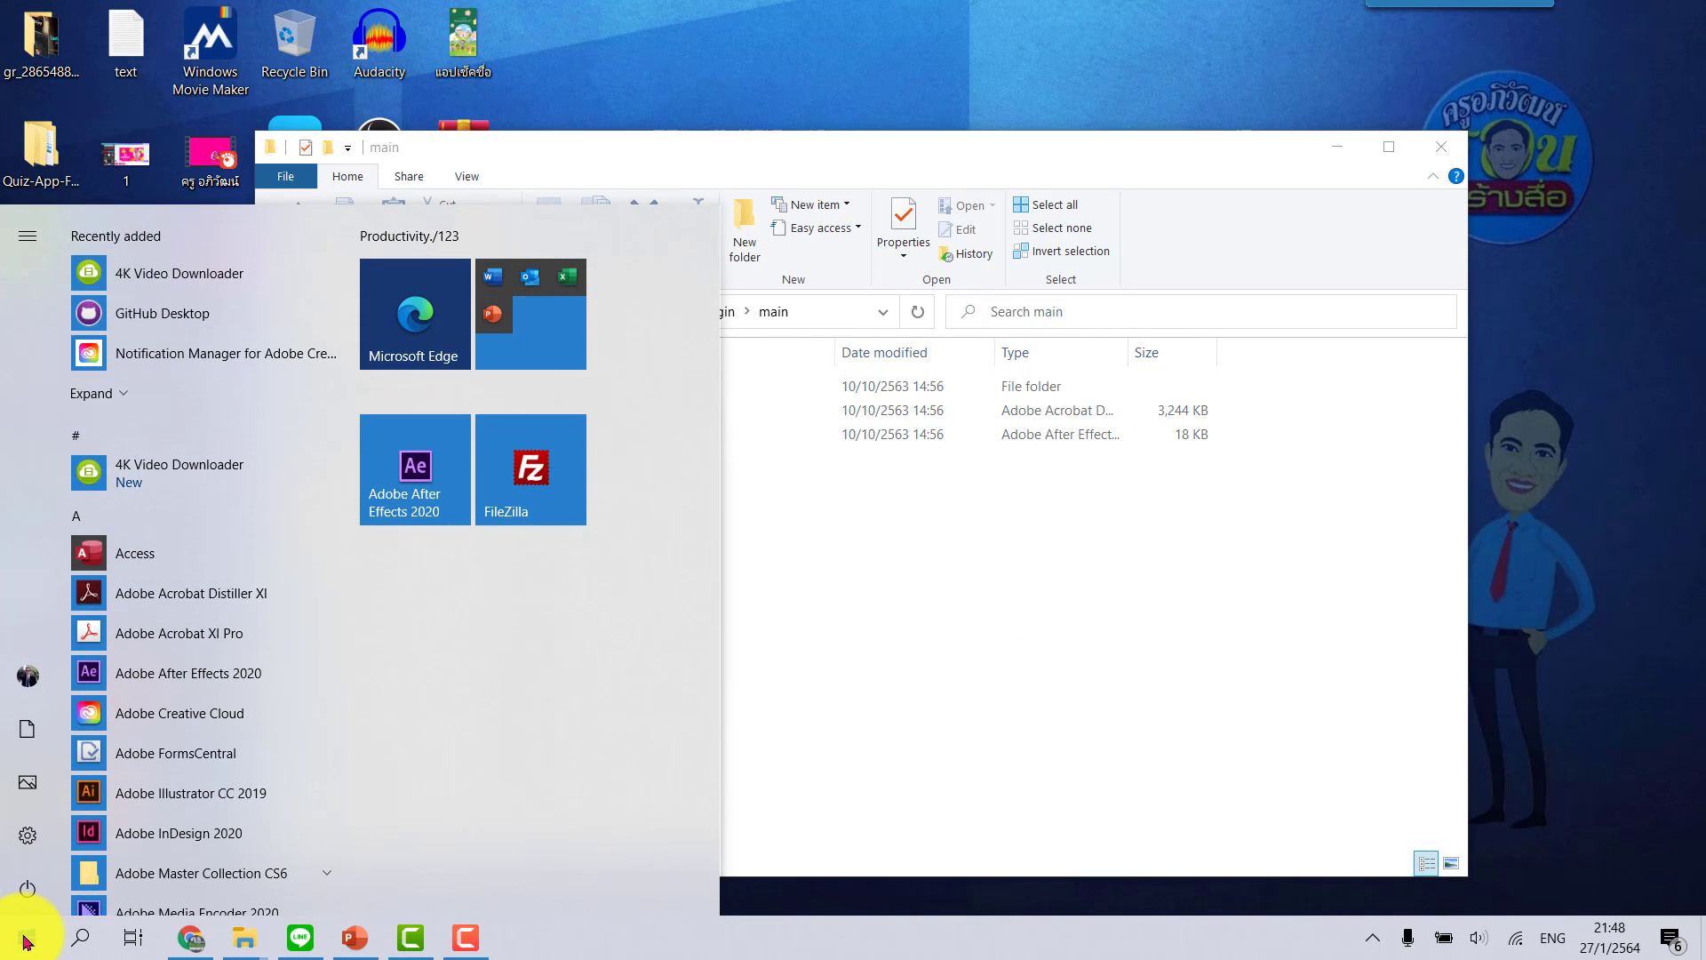
scroll(169, 658, down, 4)
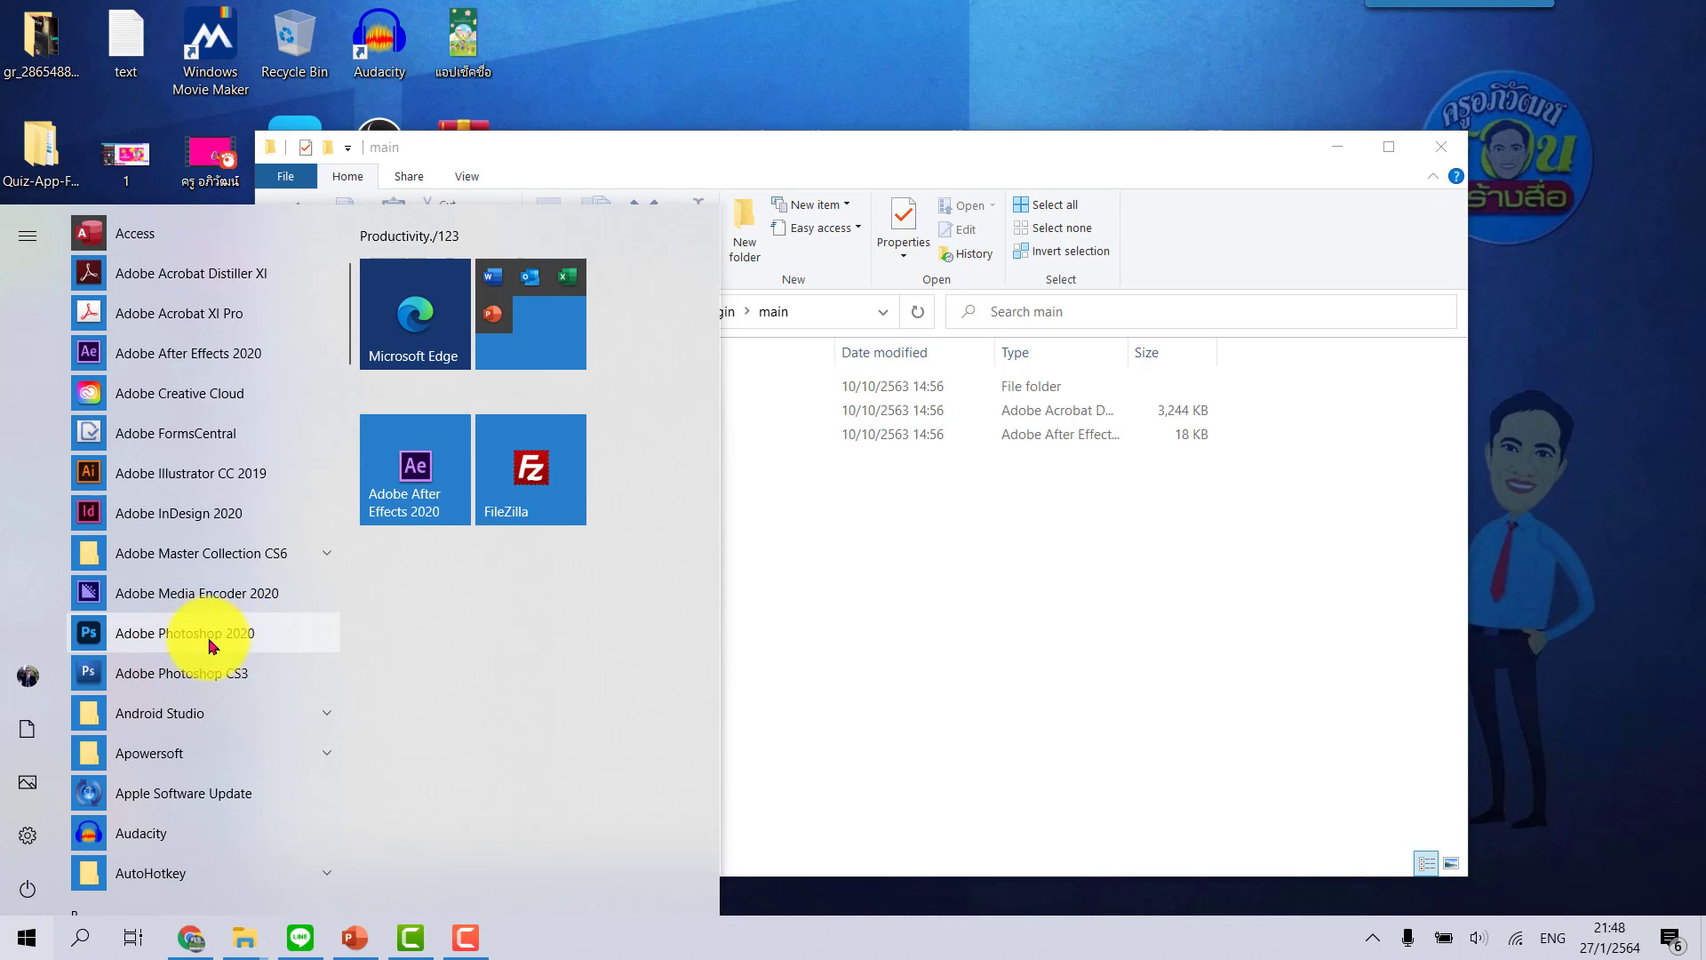
click(235, 641)
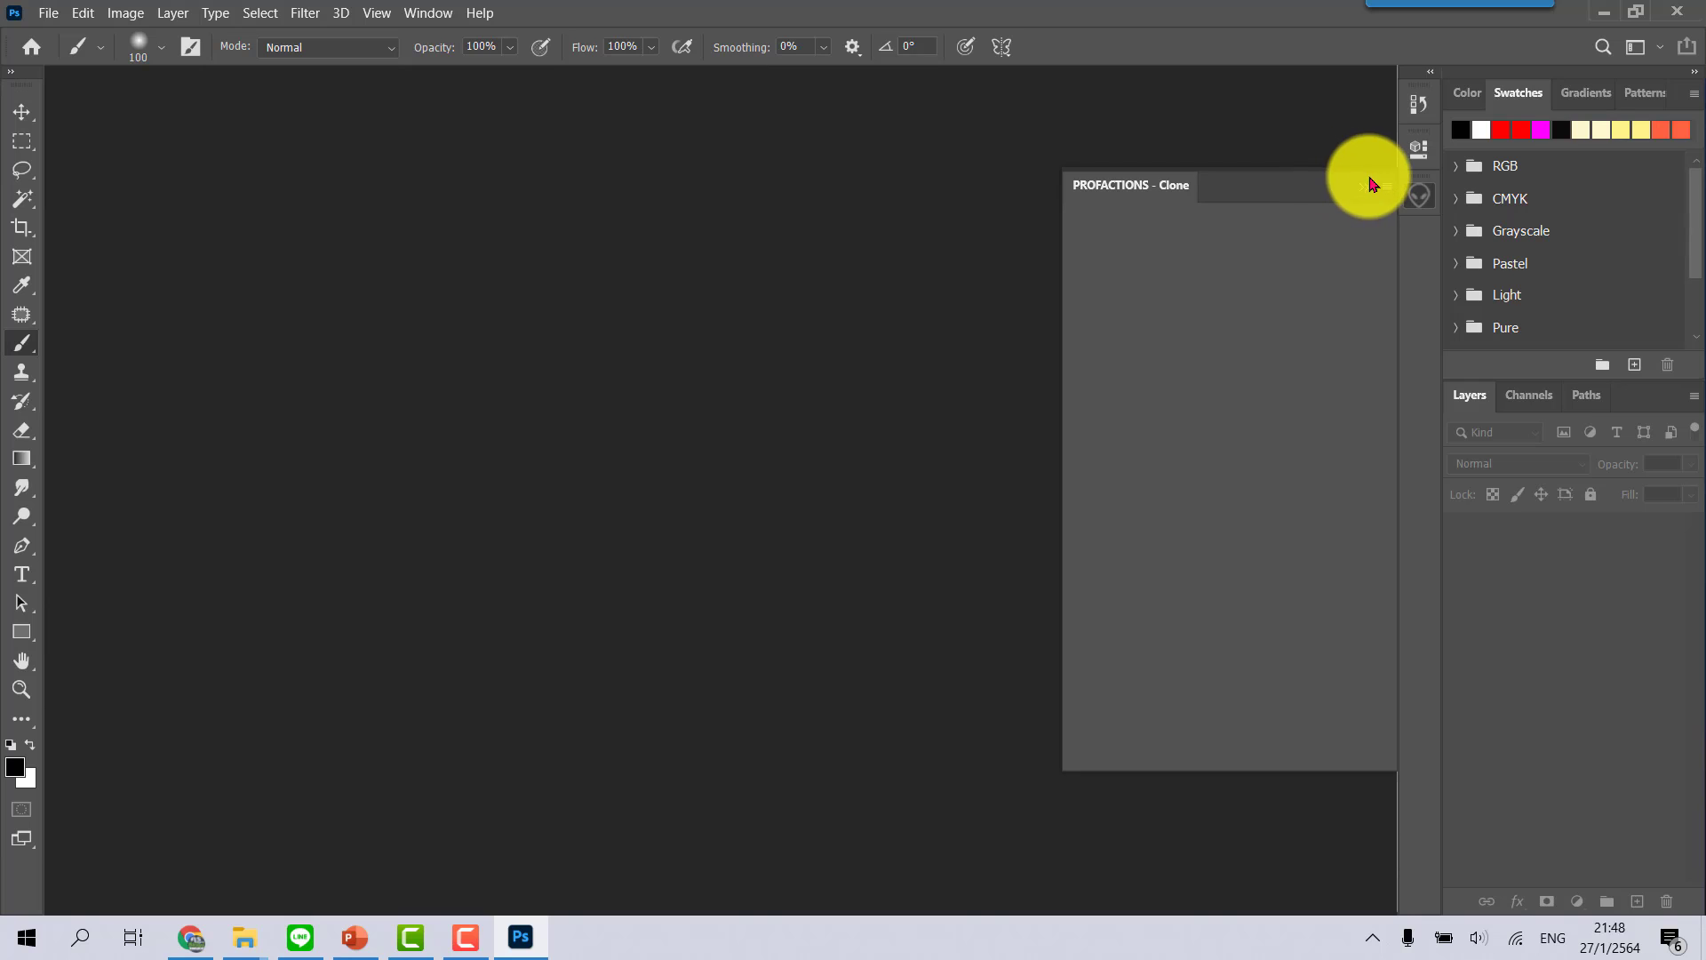
Load the installer script from Desktop > Cartoon Maker plugin > main via File > Scripts > Browse
click(1367, 191)
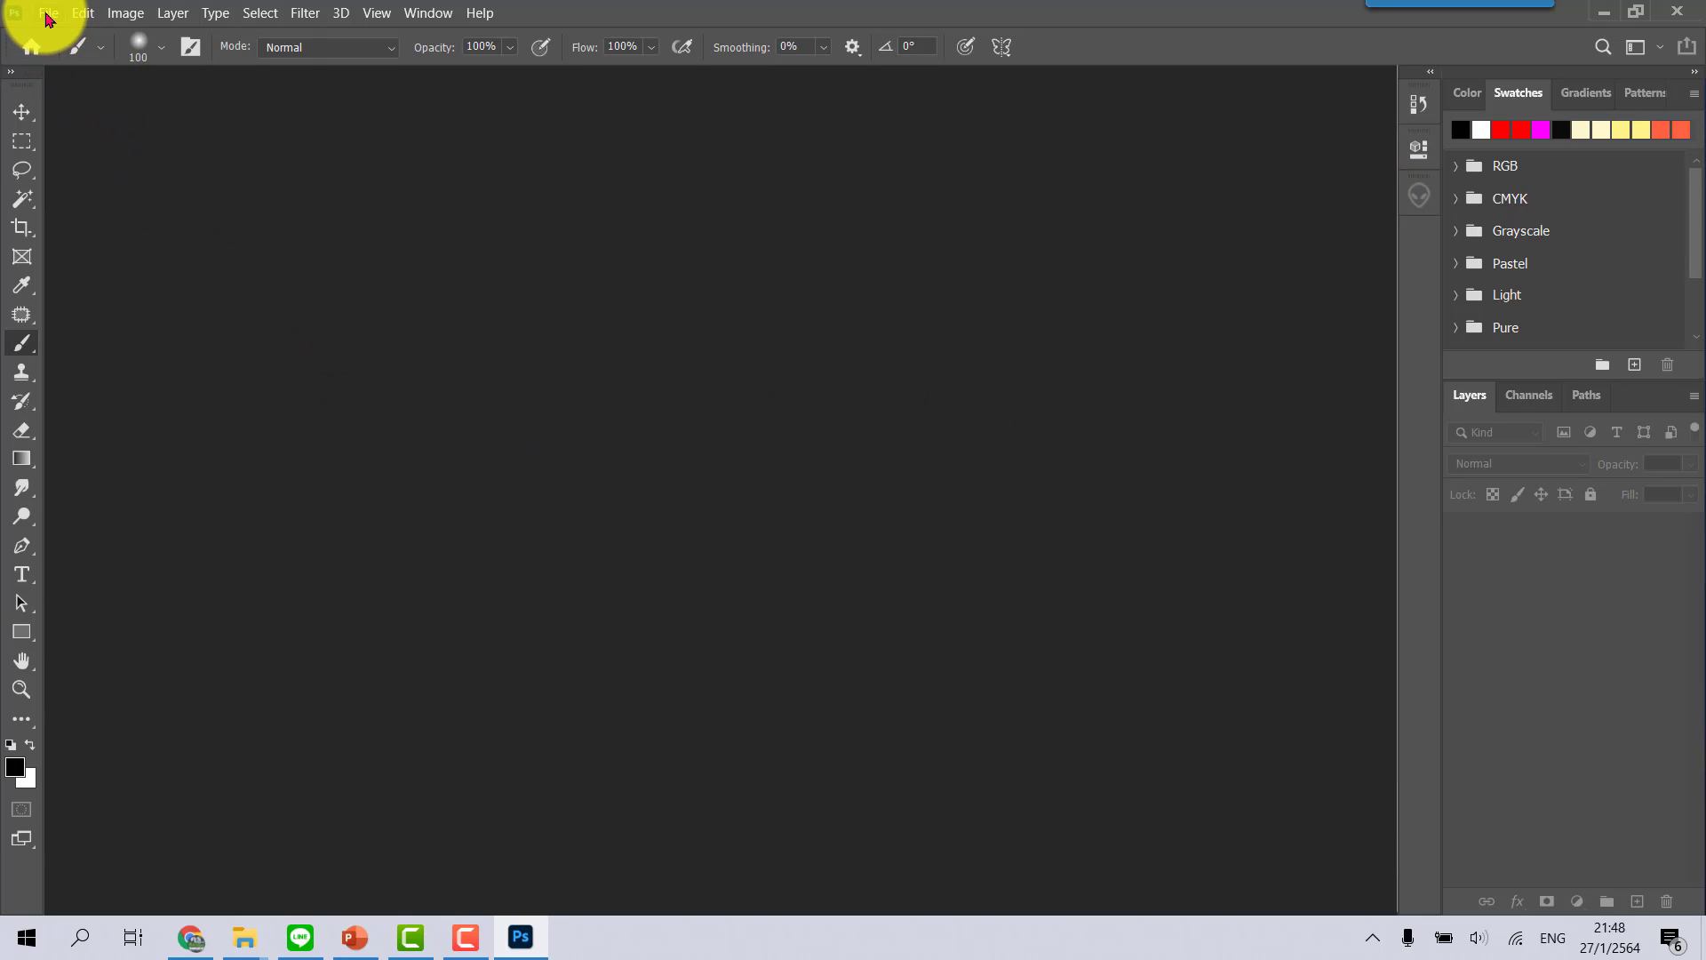
click(48, 13)
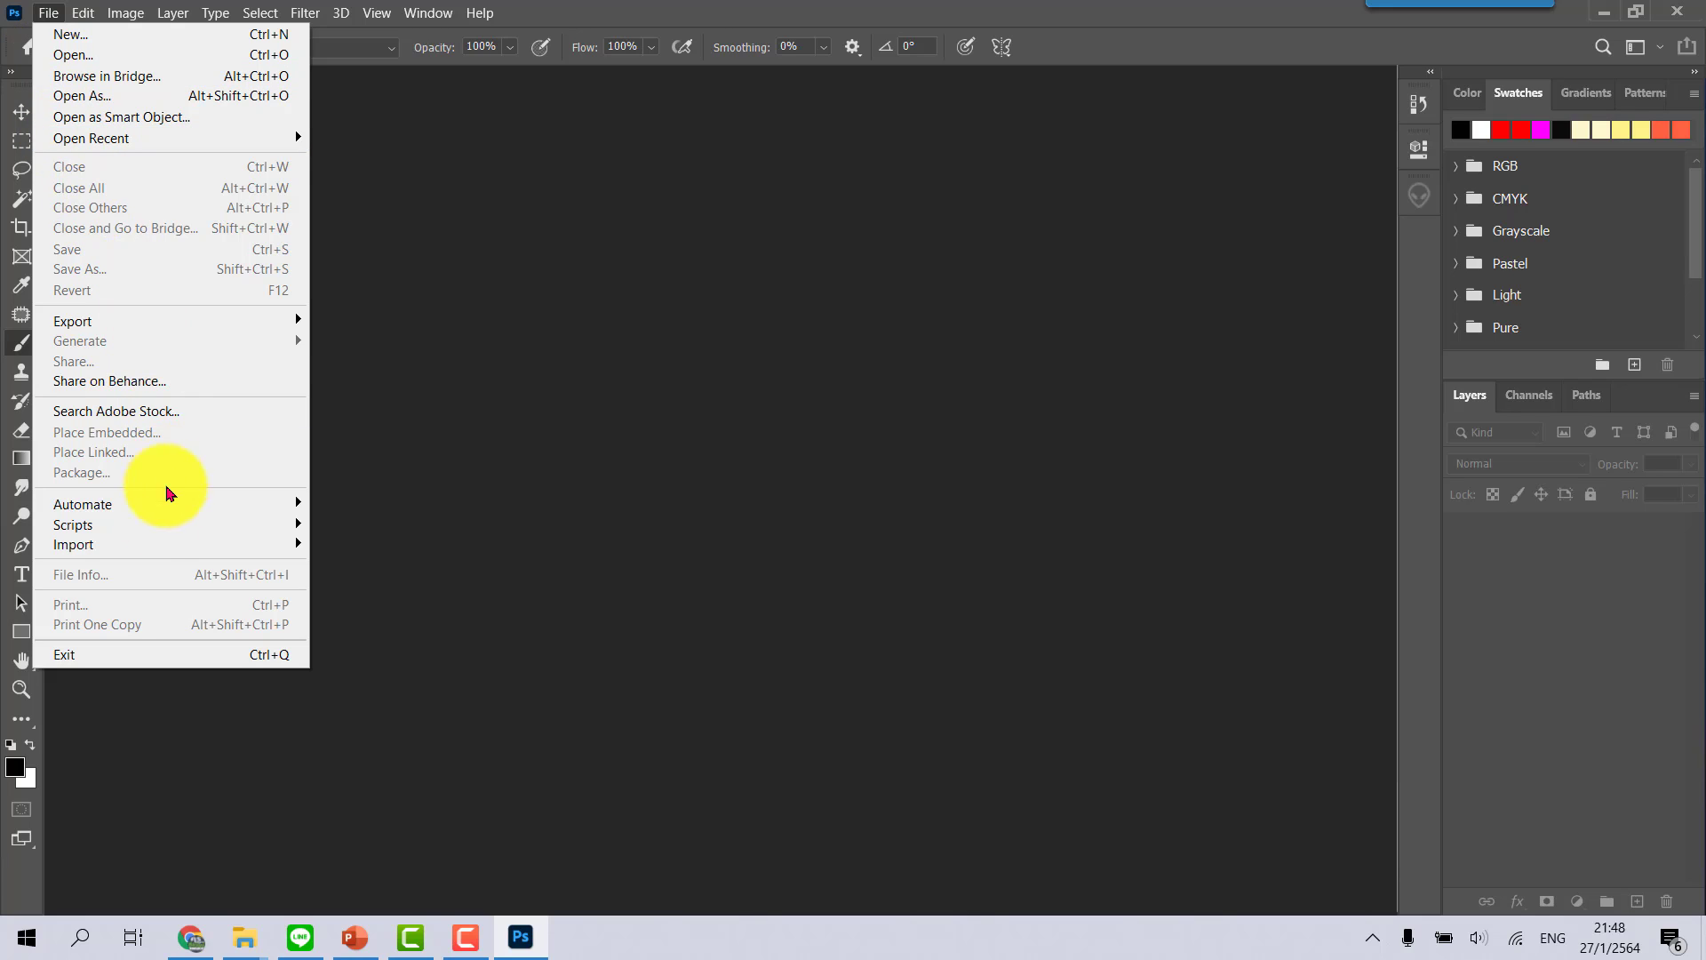
mouse_move(73, 525)
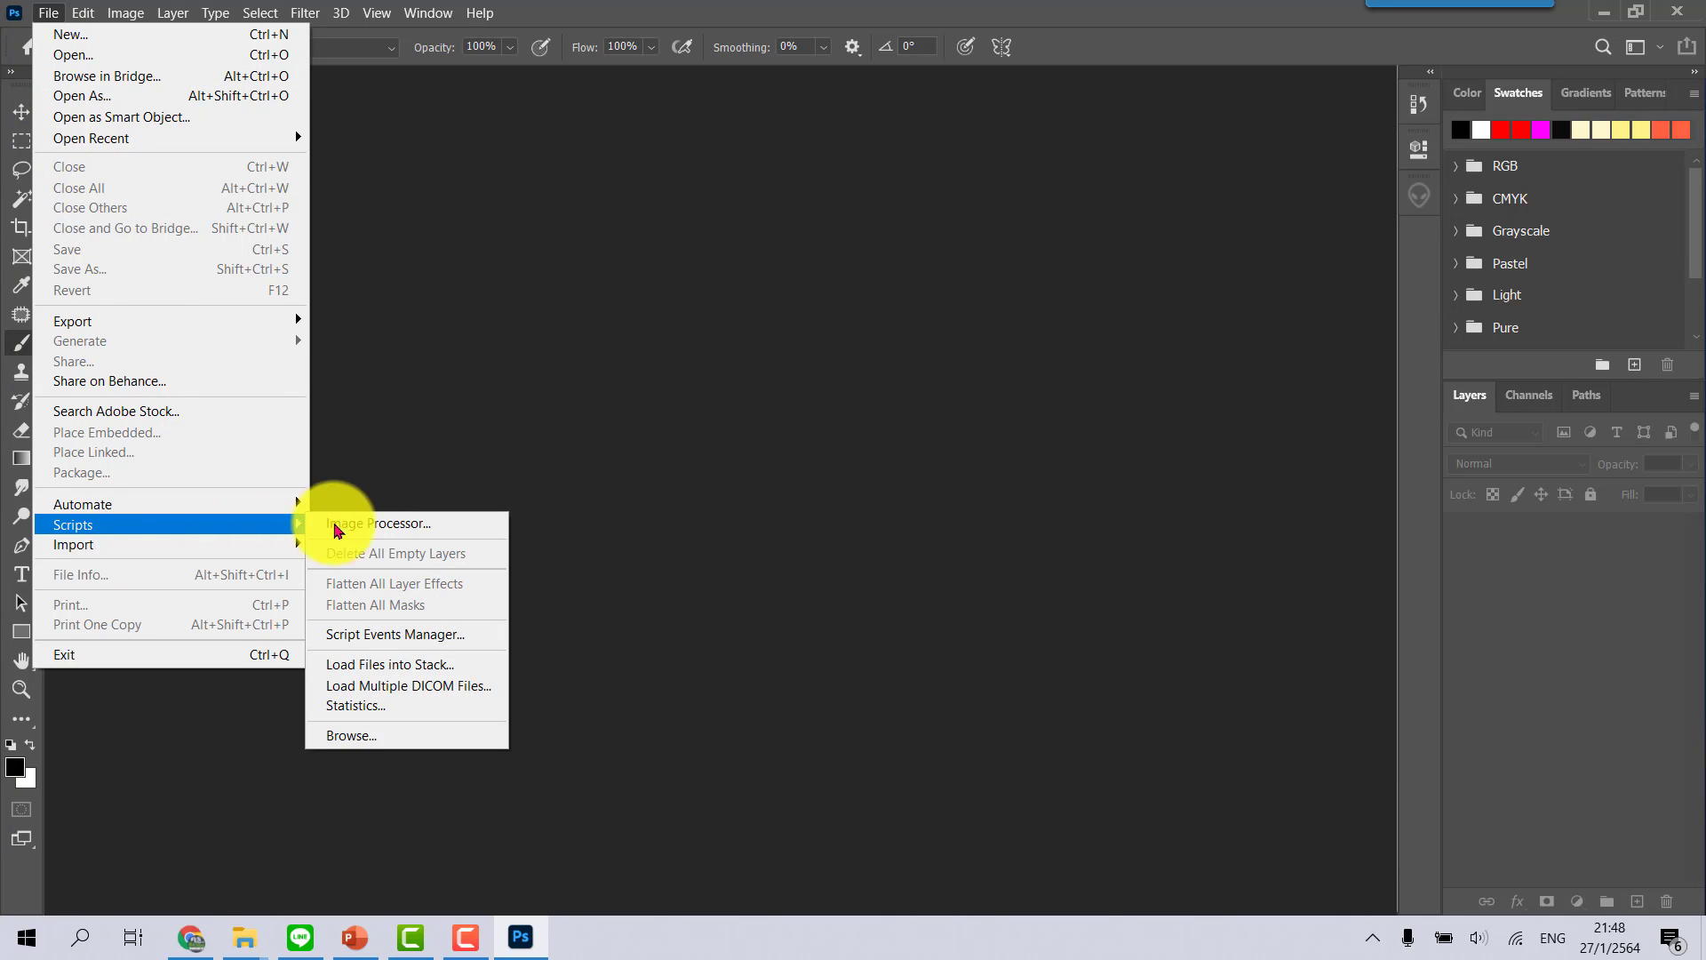
click(413, 745)
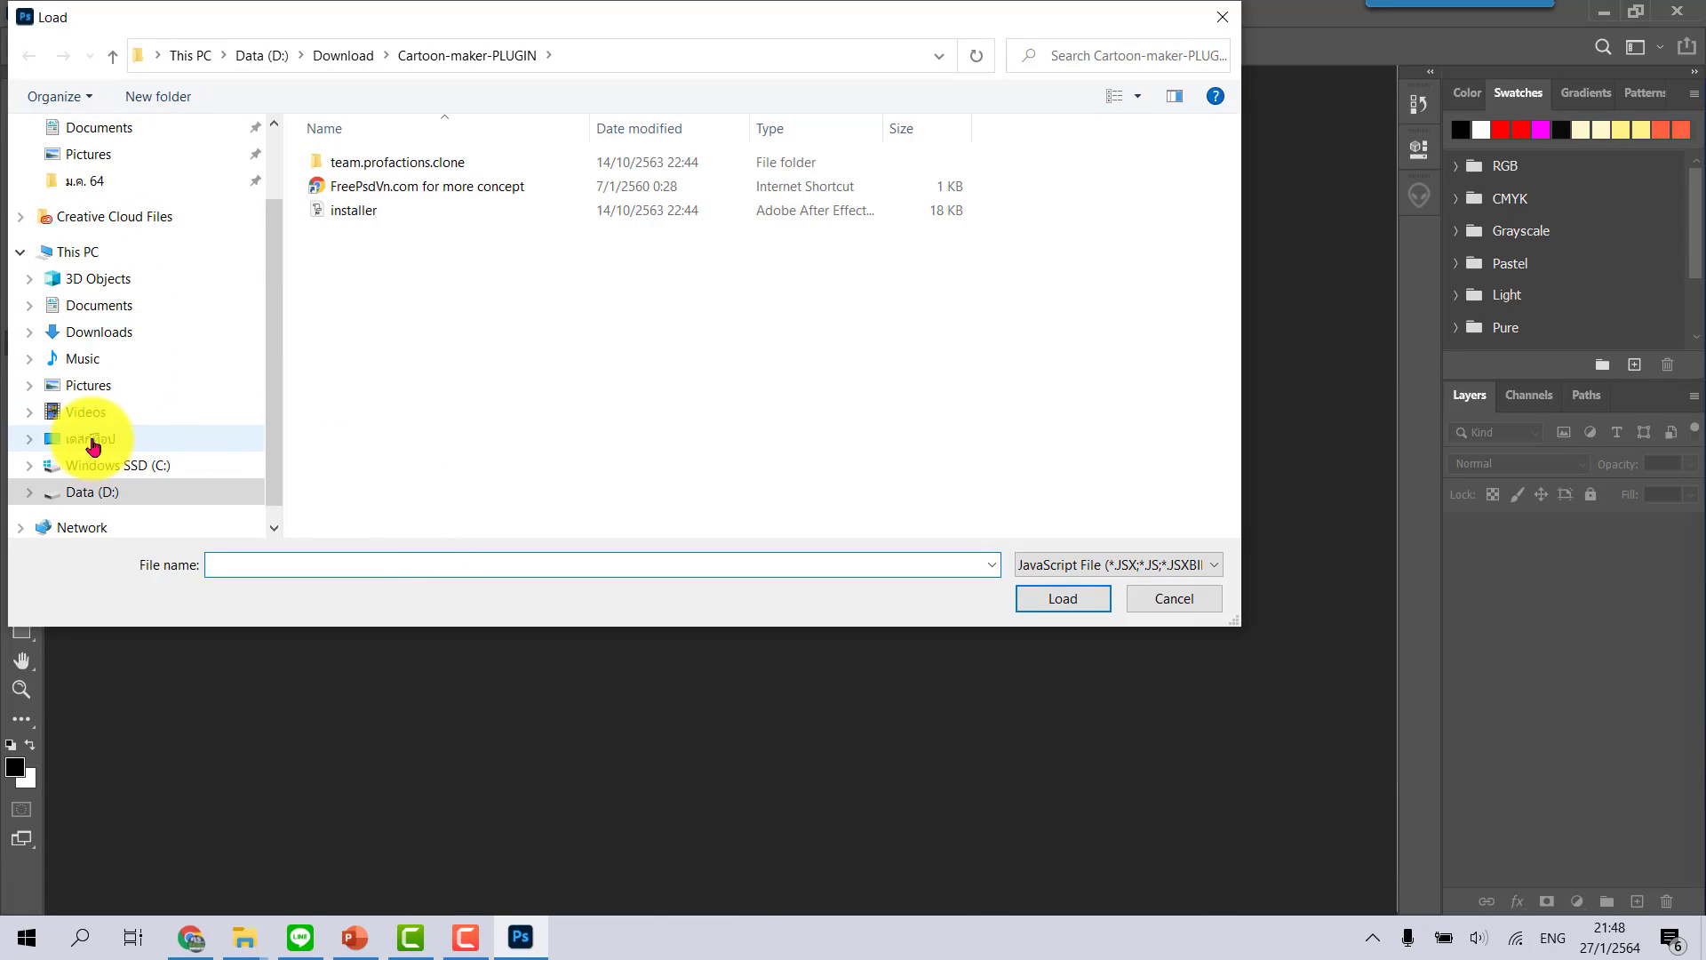
click(93, 440)
click(346, 218)
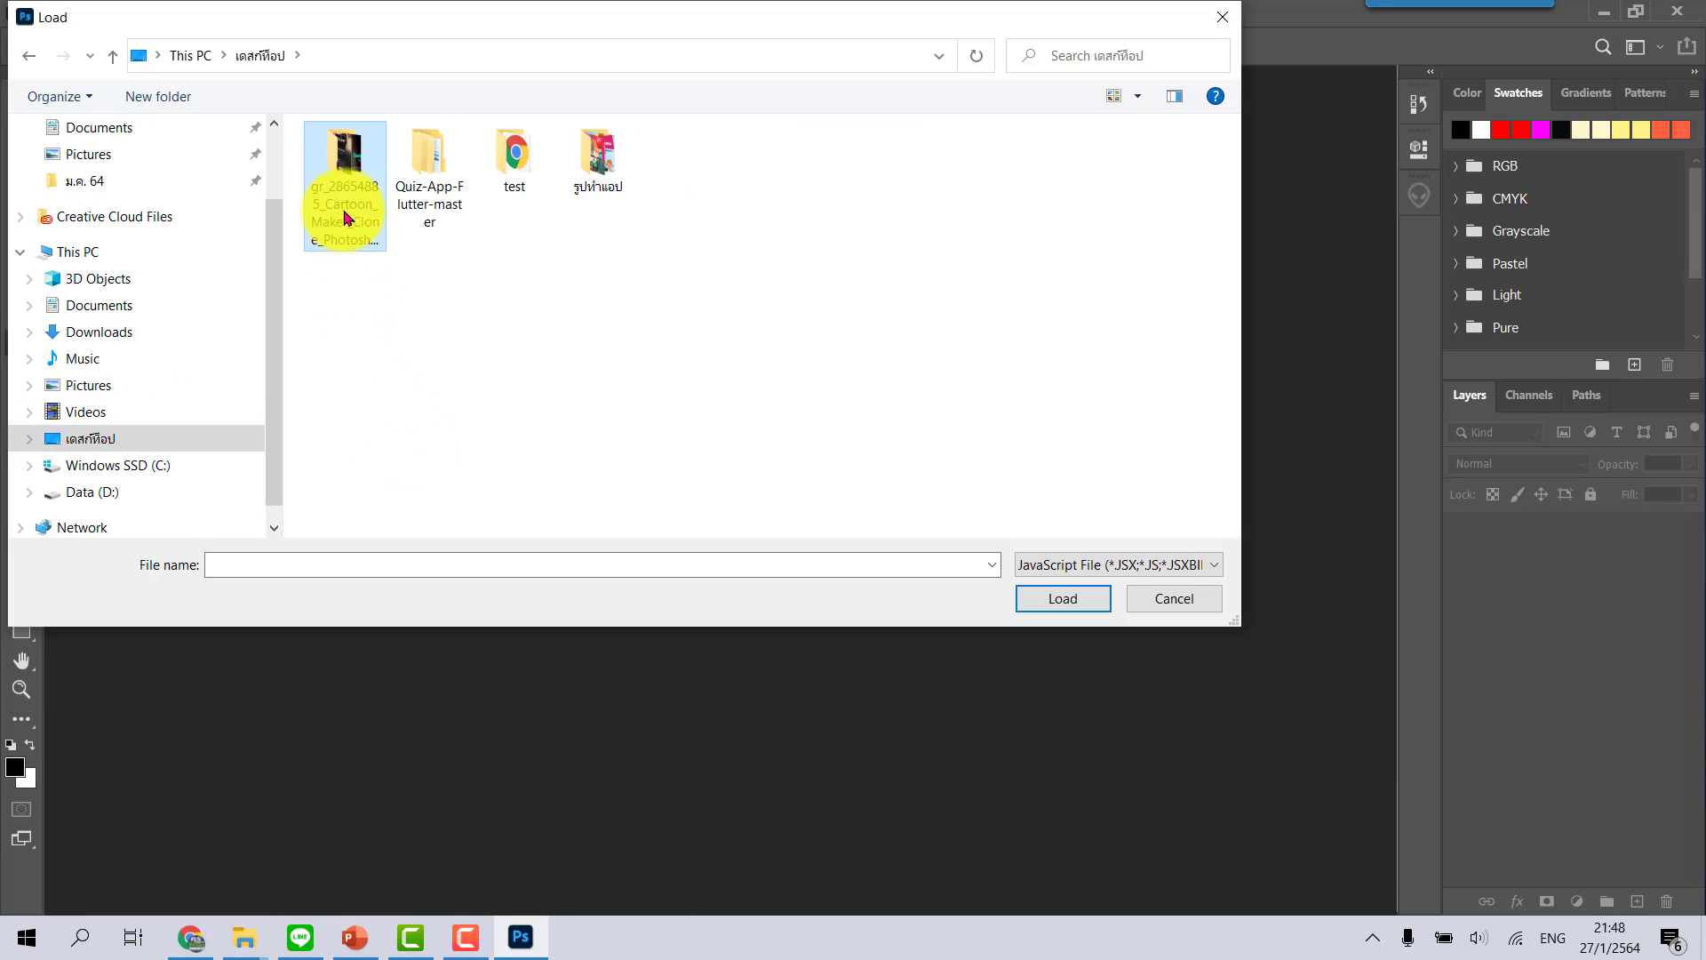
double_click(350, 183)
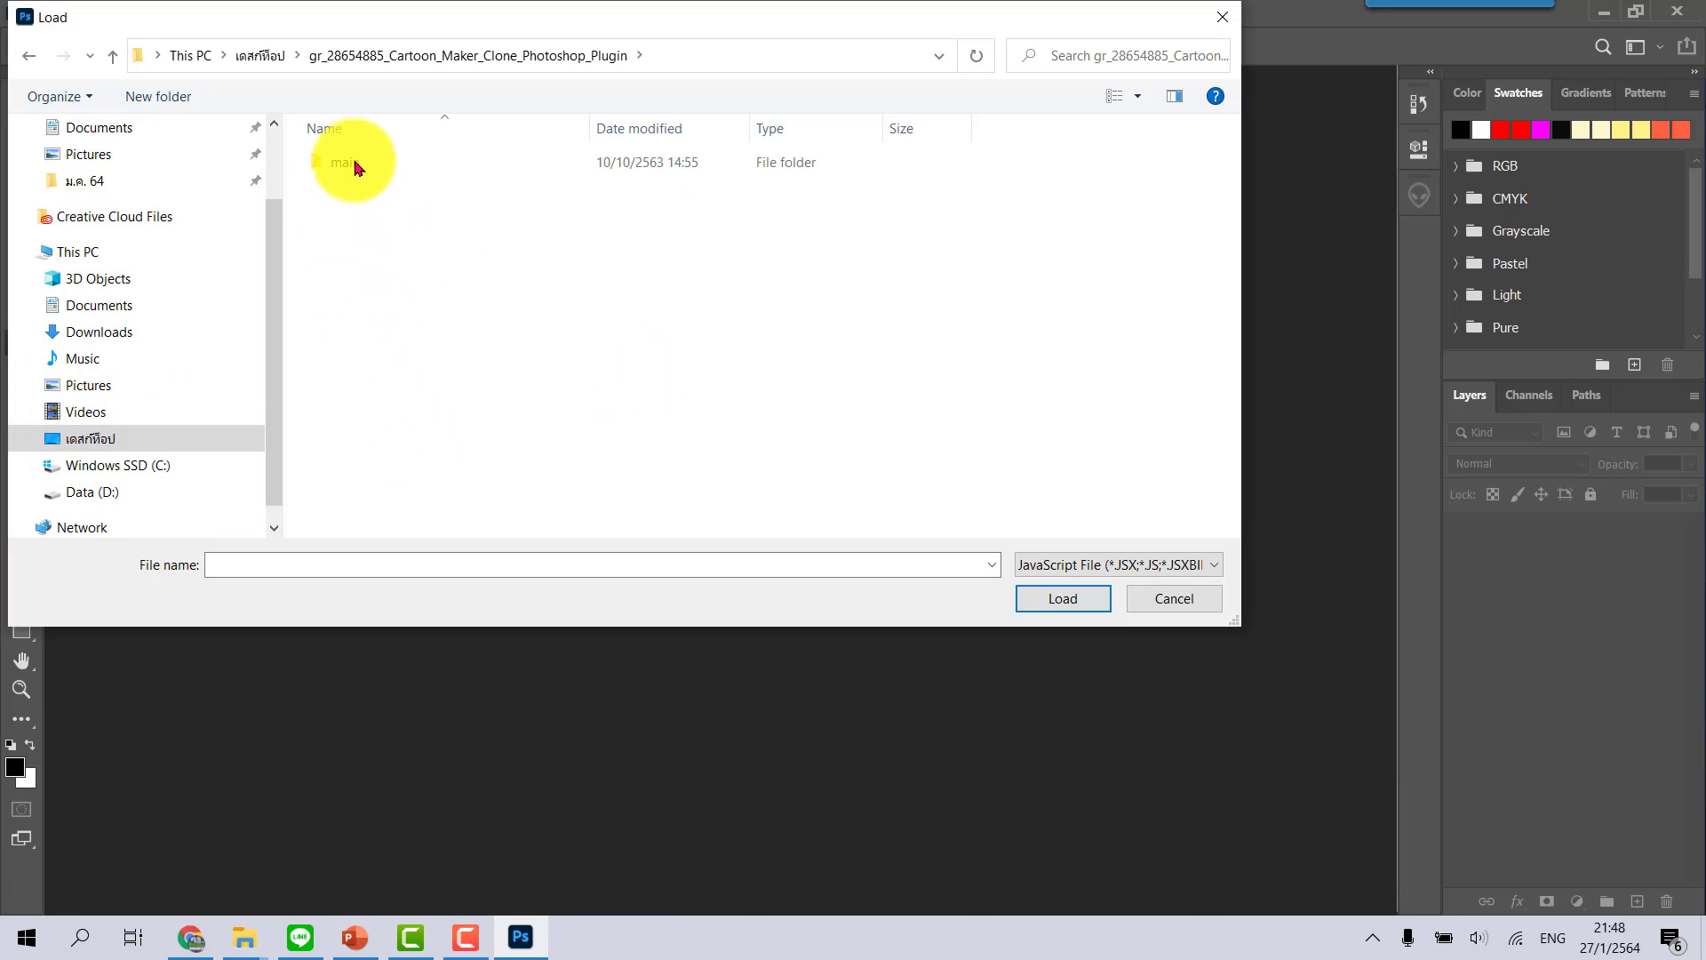
click(354, 162)
double_click(353, 162)
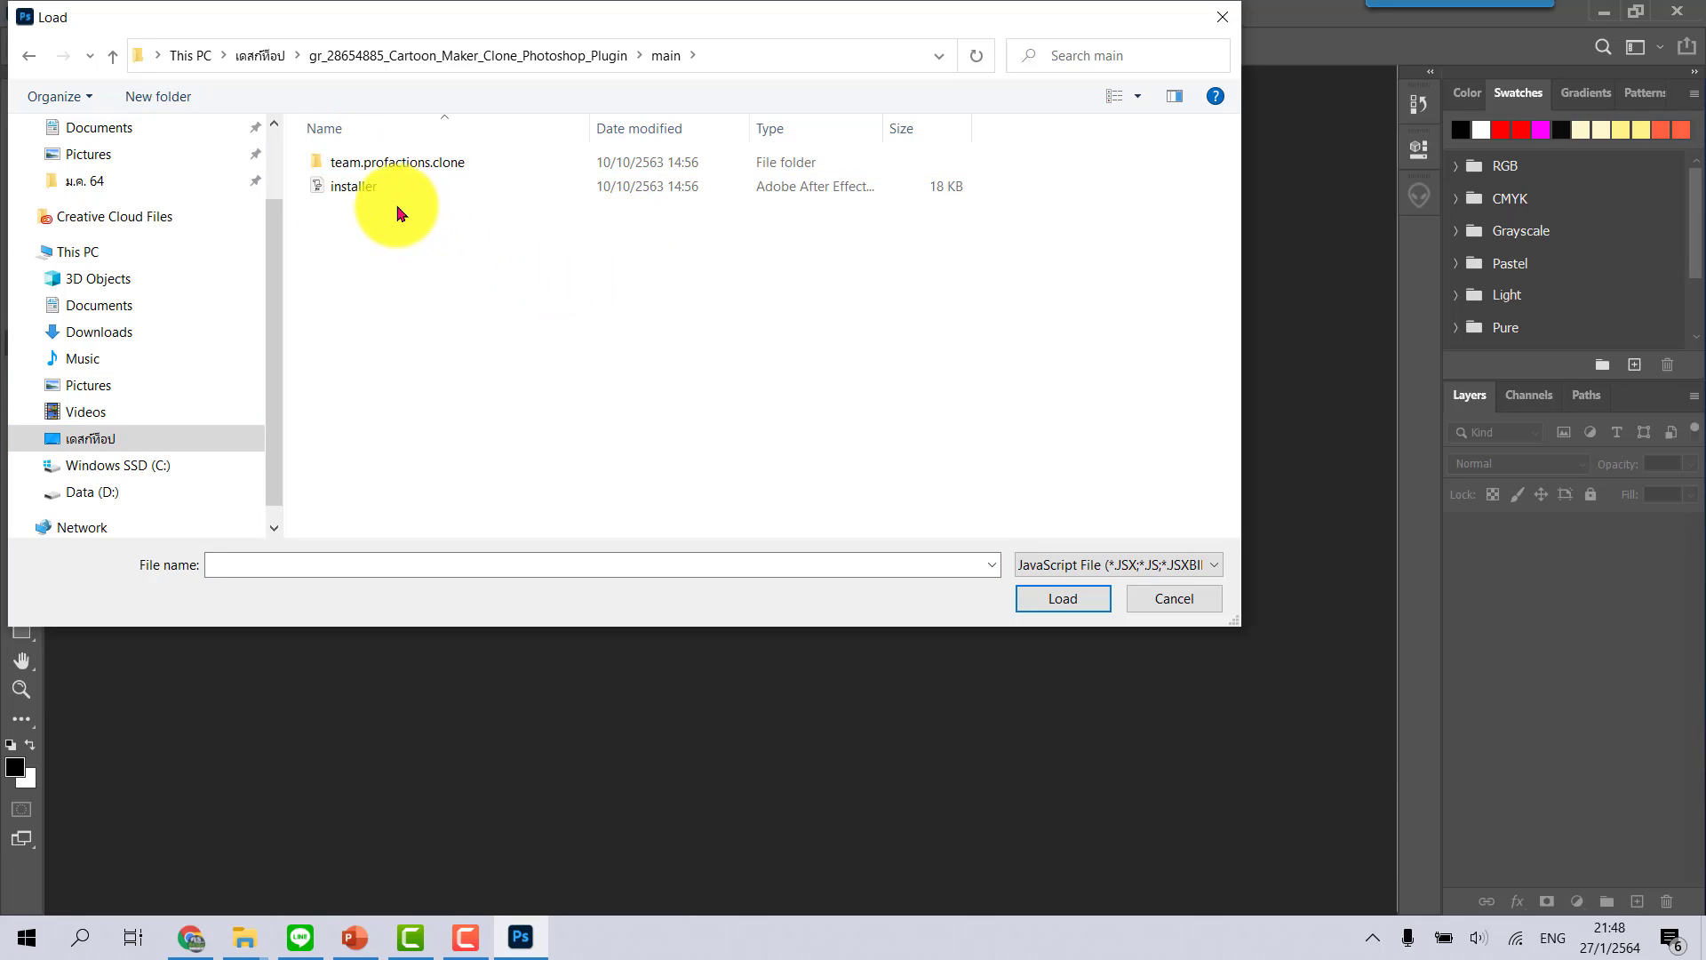
click(354, 189)
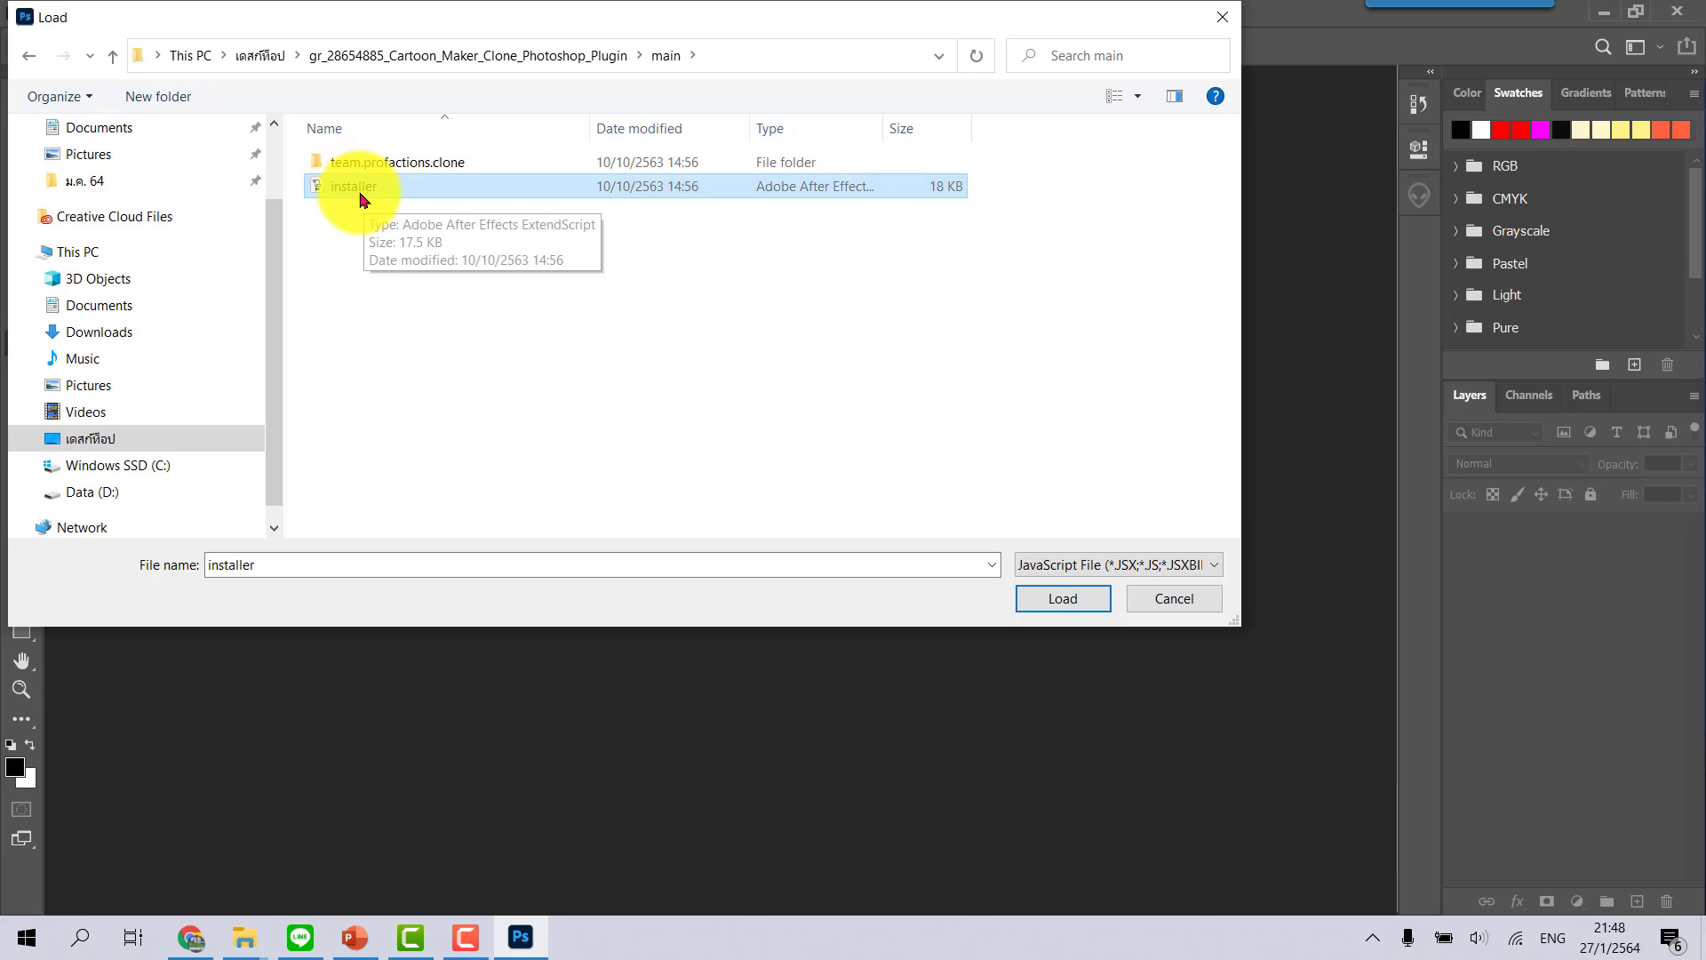
click(1065, 606)
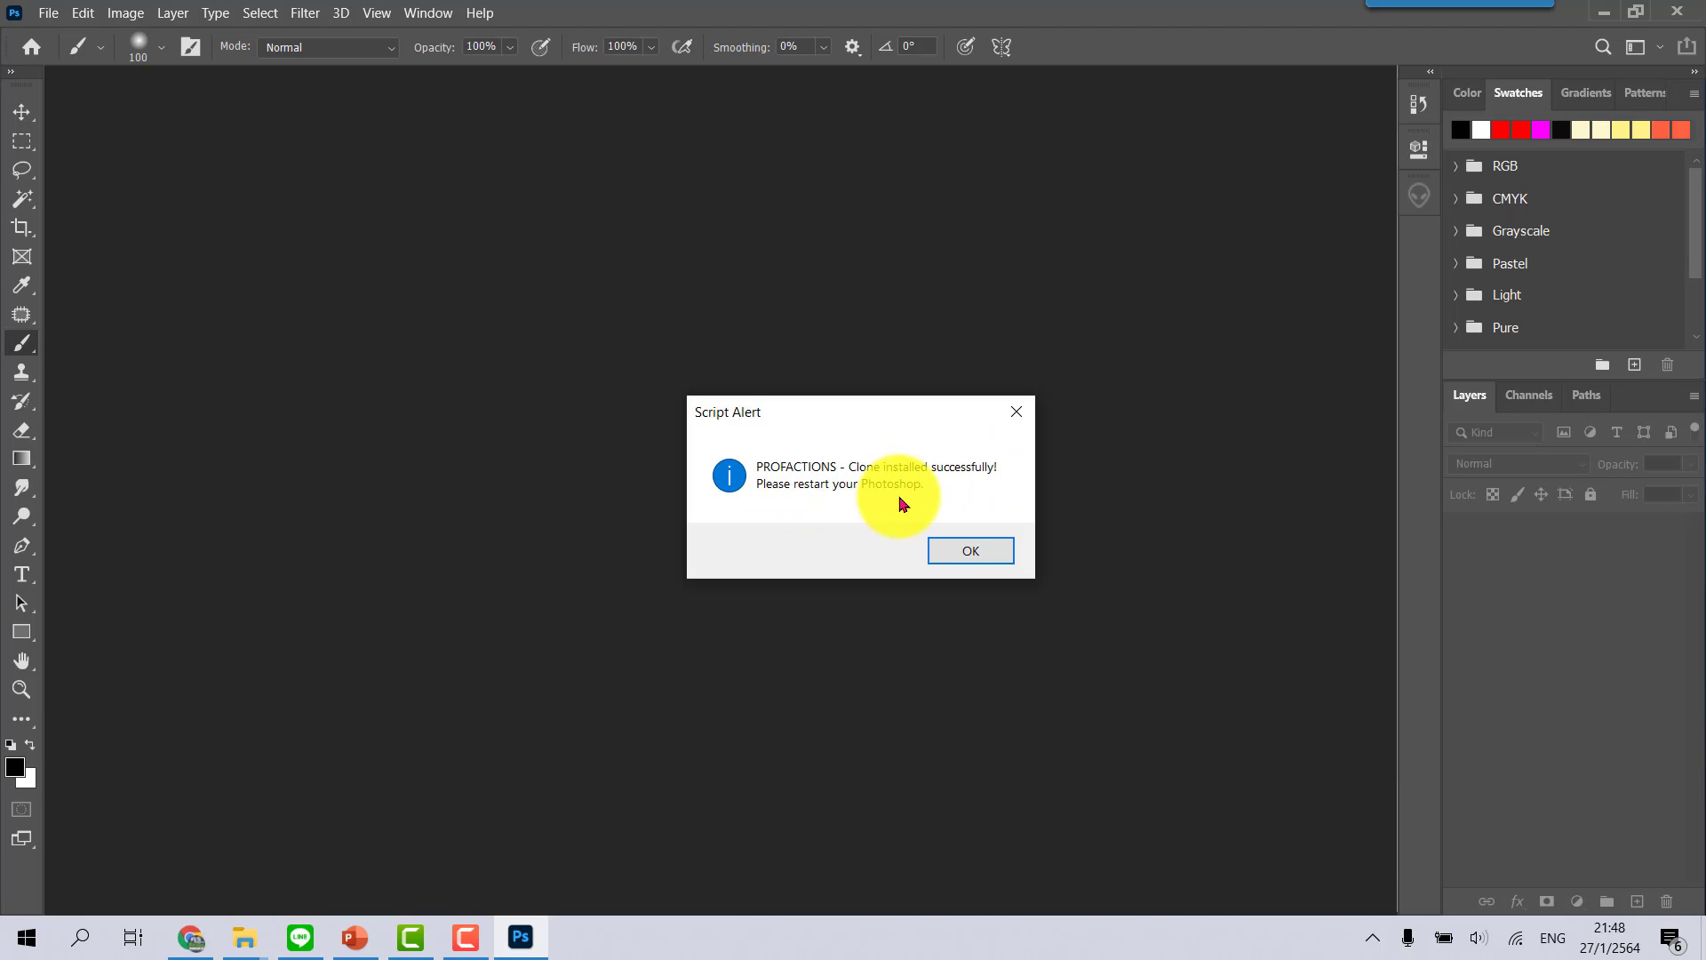
Dismiss the install-success alert, quit Photoshop, and relaunch Photoshop 2020 from the Start menu
click(971, 551)
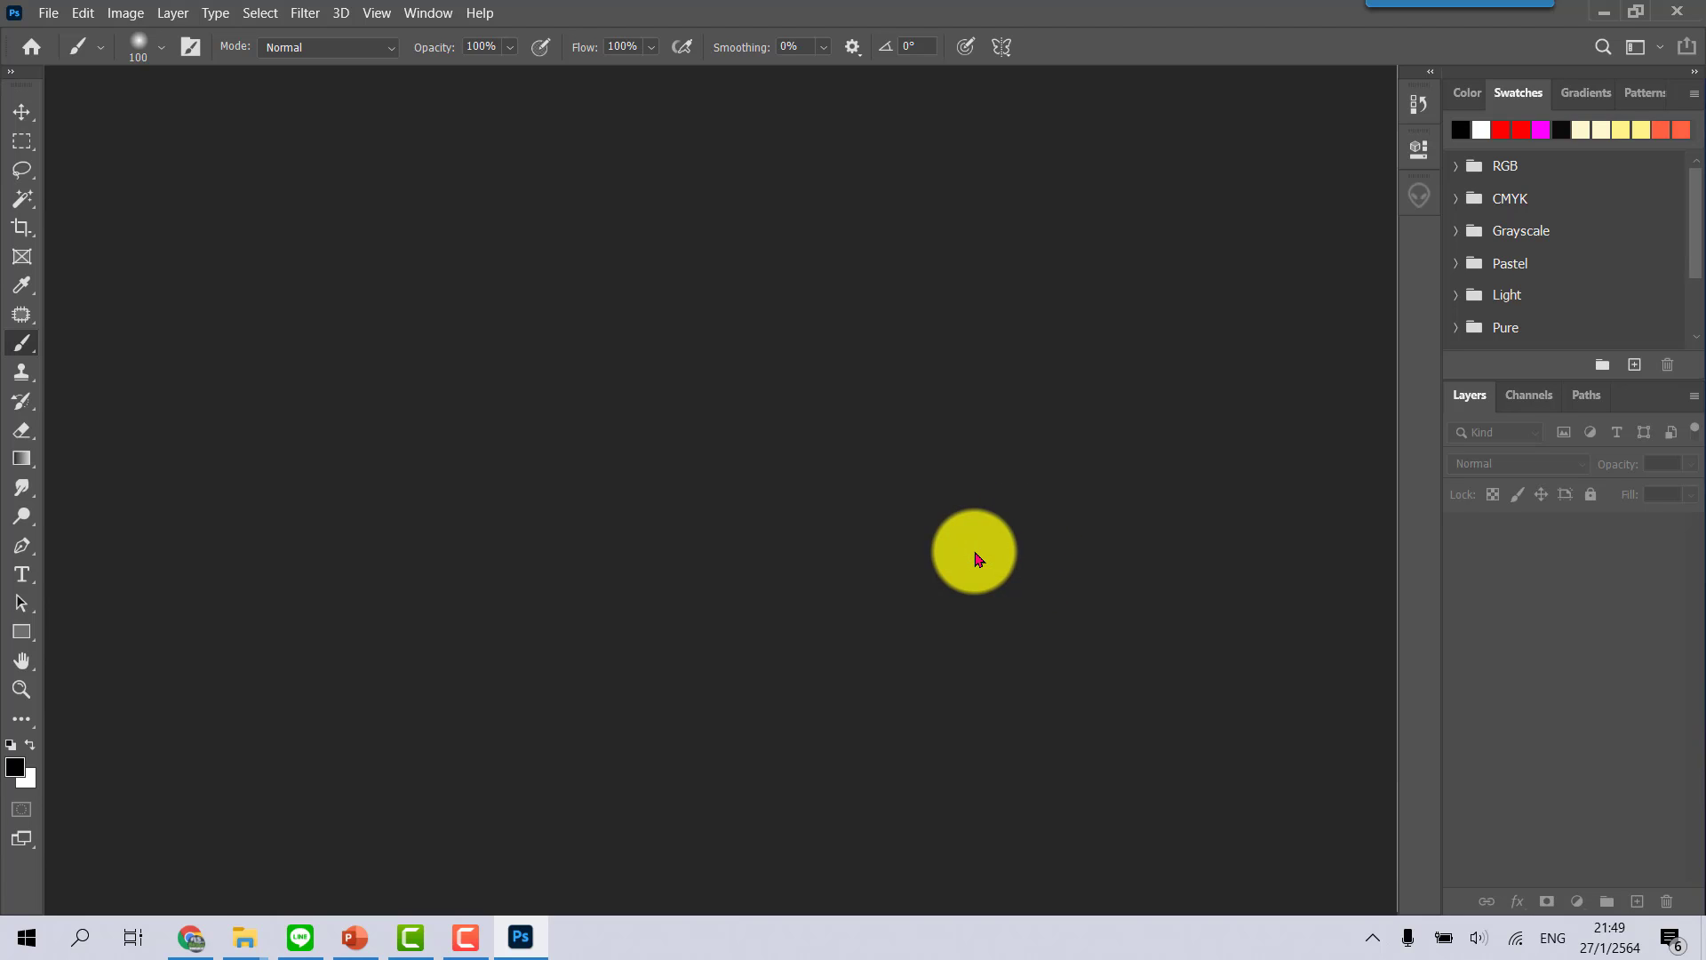
click(1686, 18)
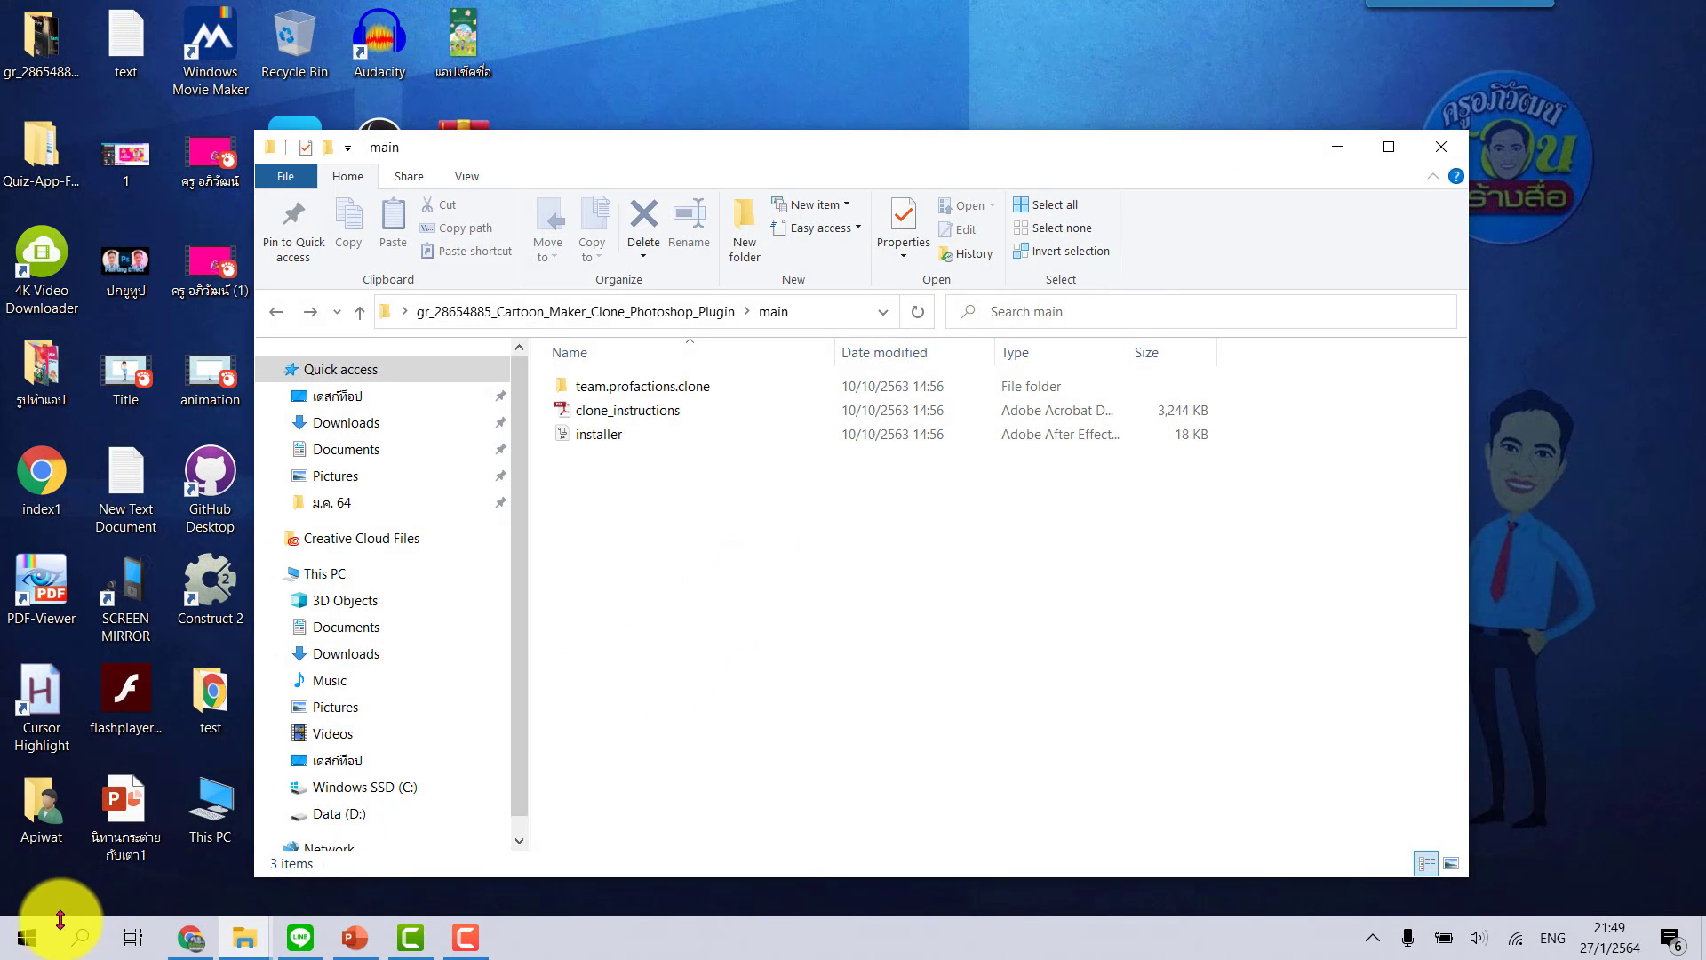
click(40, 932)
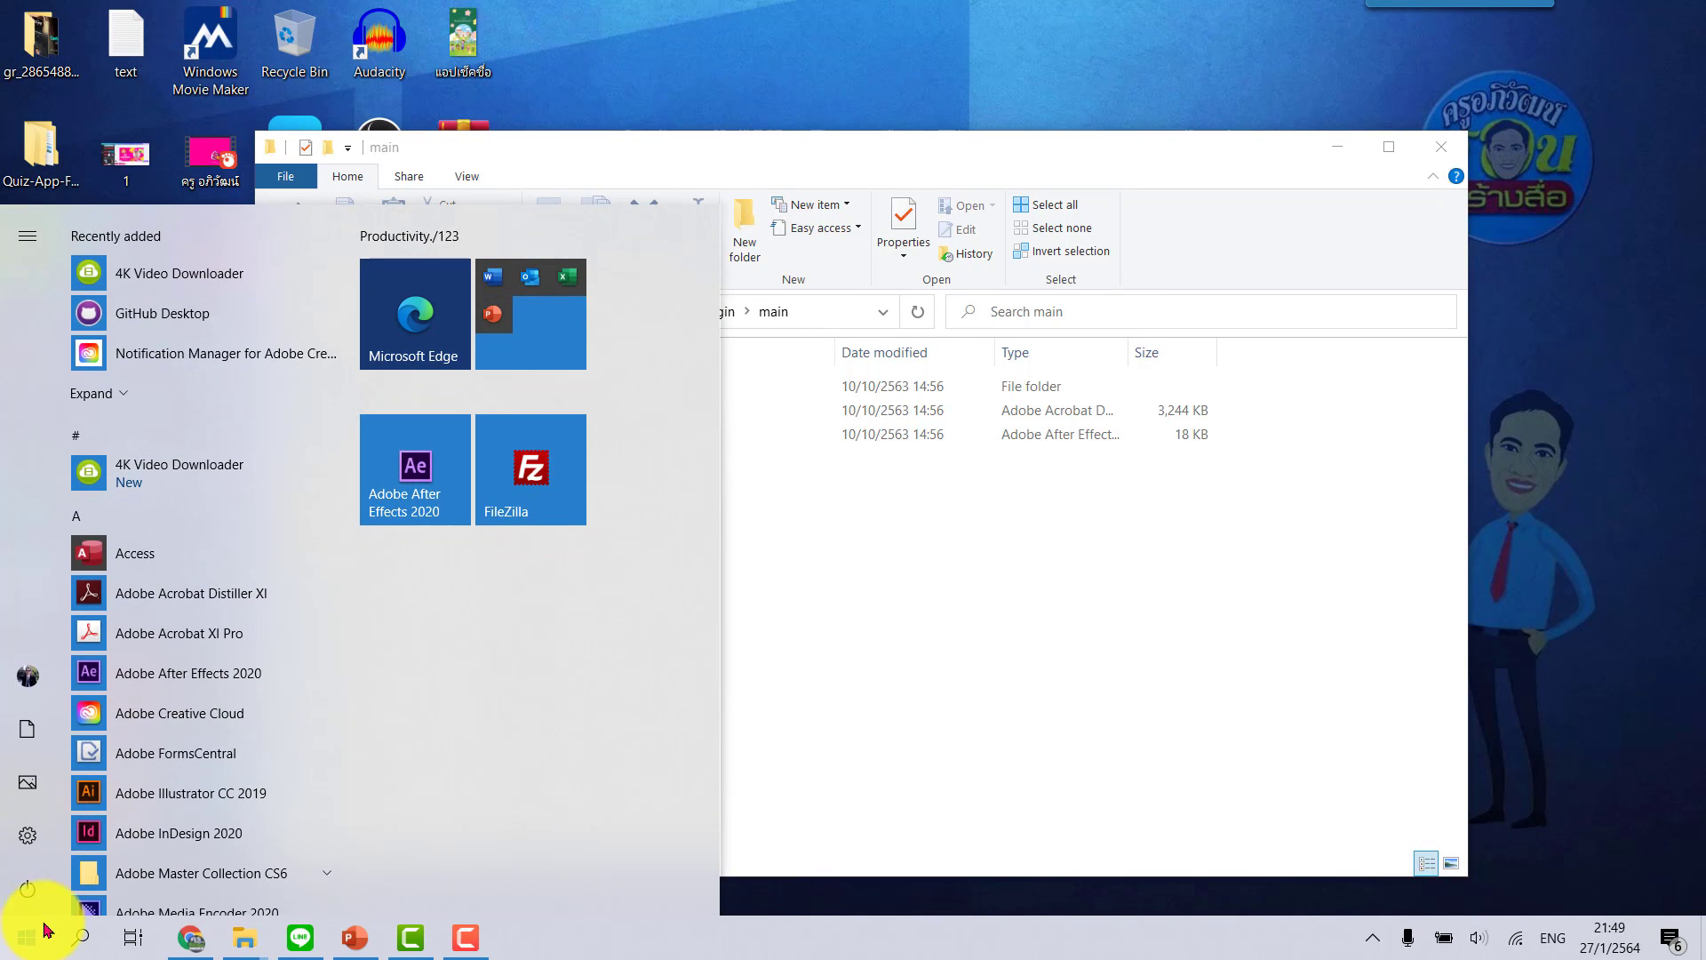
scroll(171, 680, down, 5)
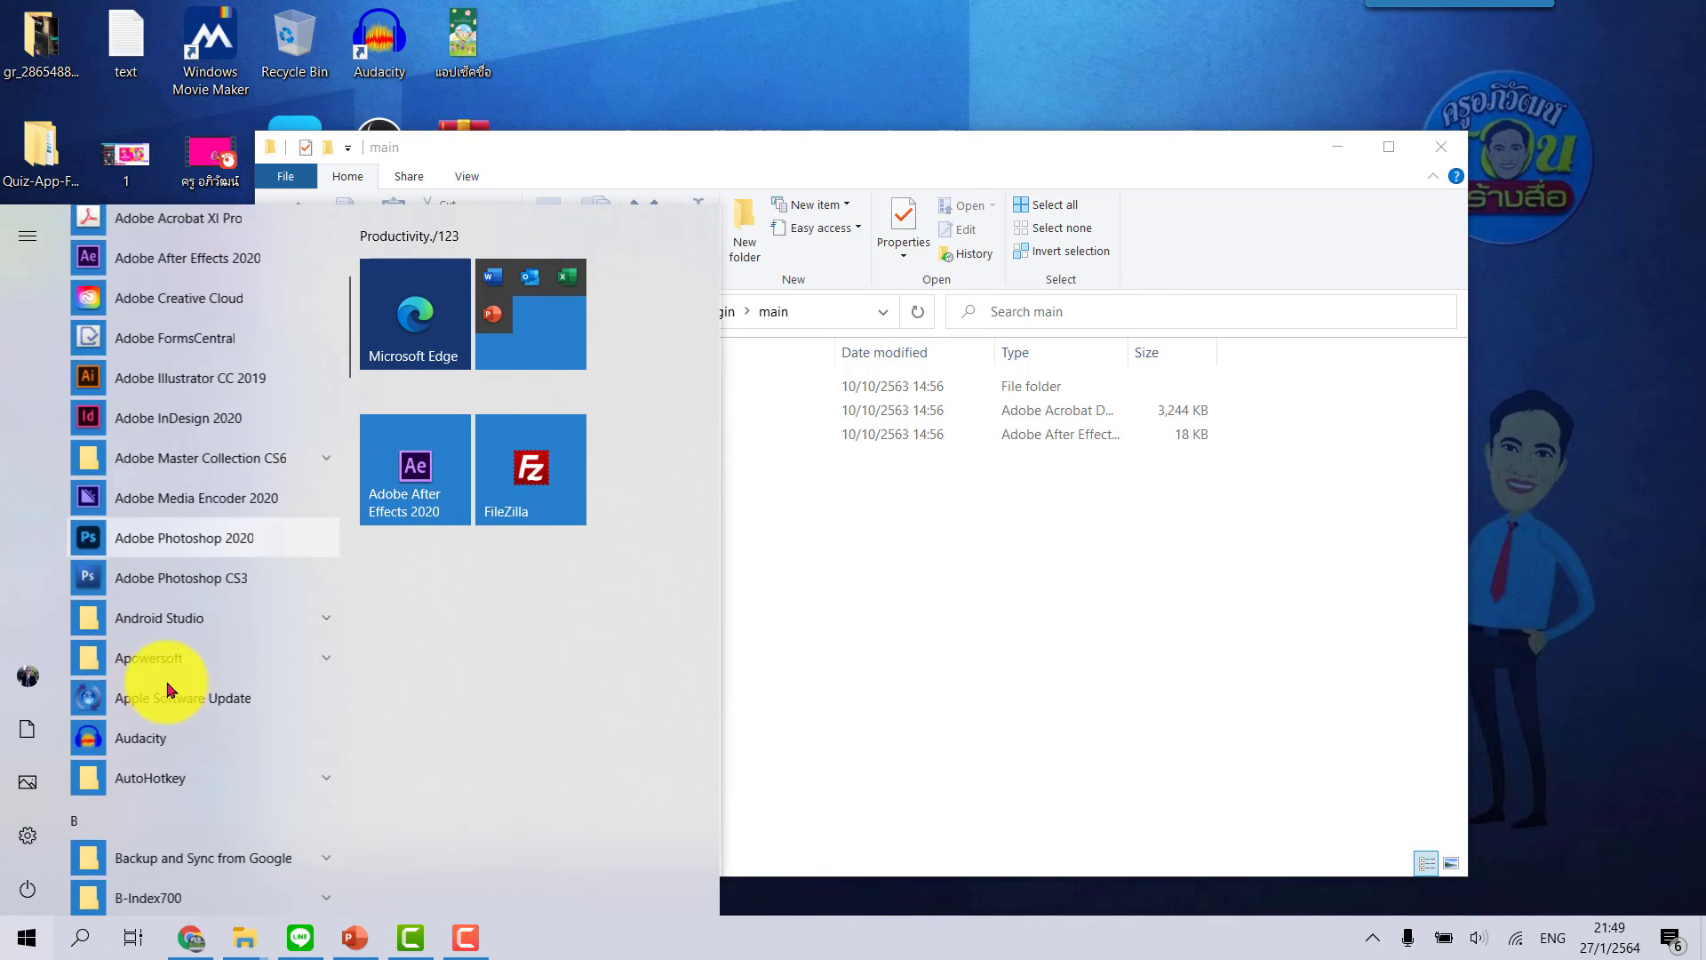
click(213, 538)
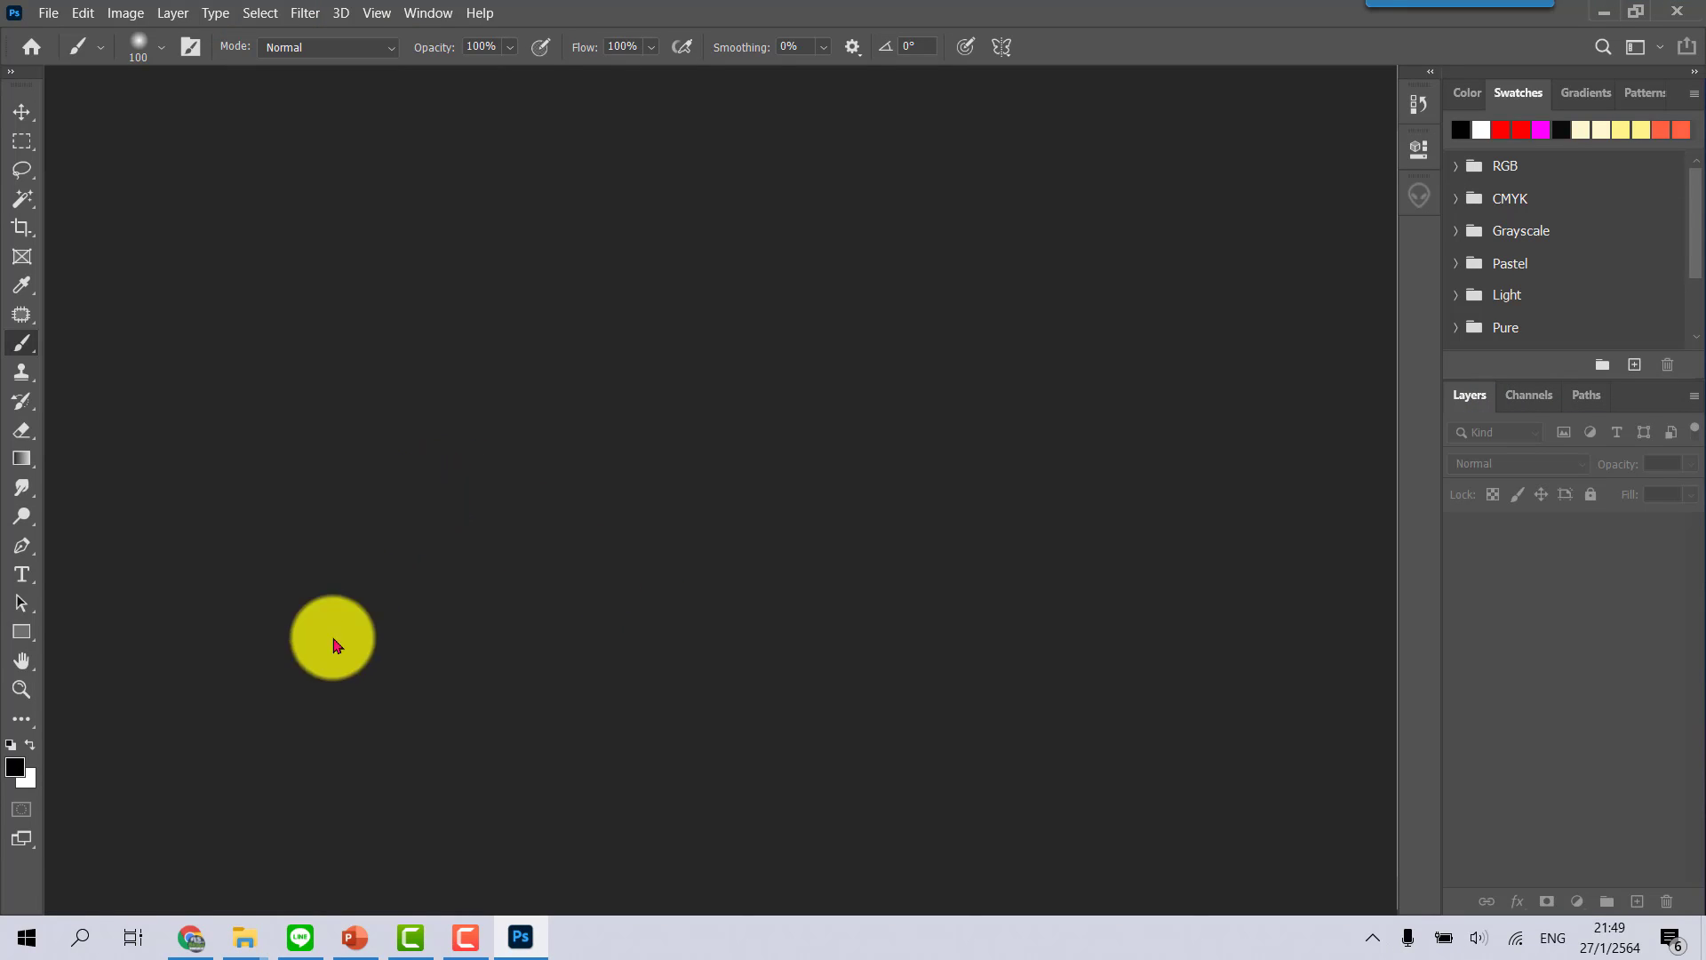
mouse_move(190, 936)
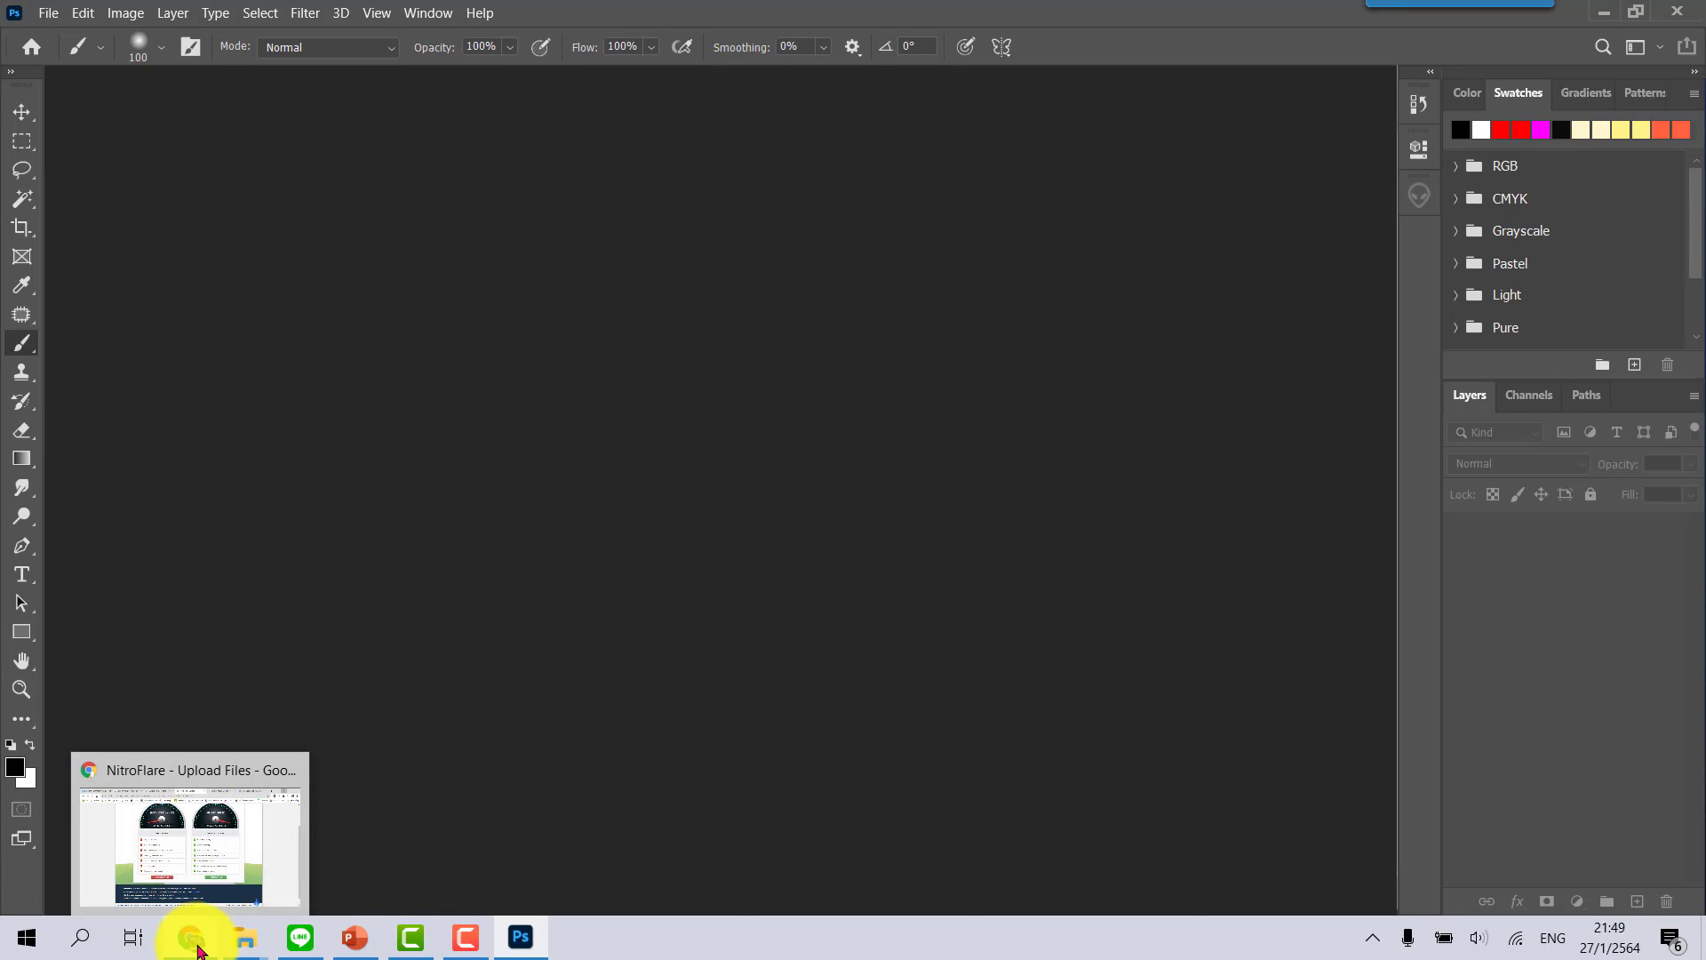
click(193, 948)
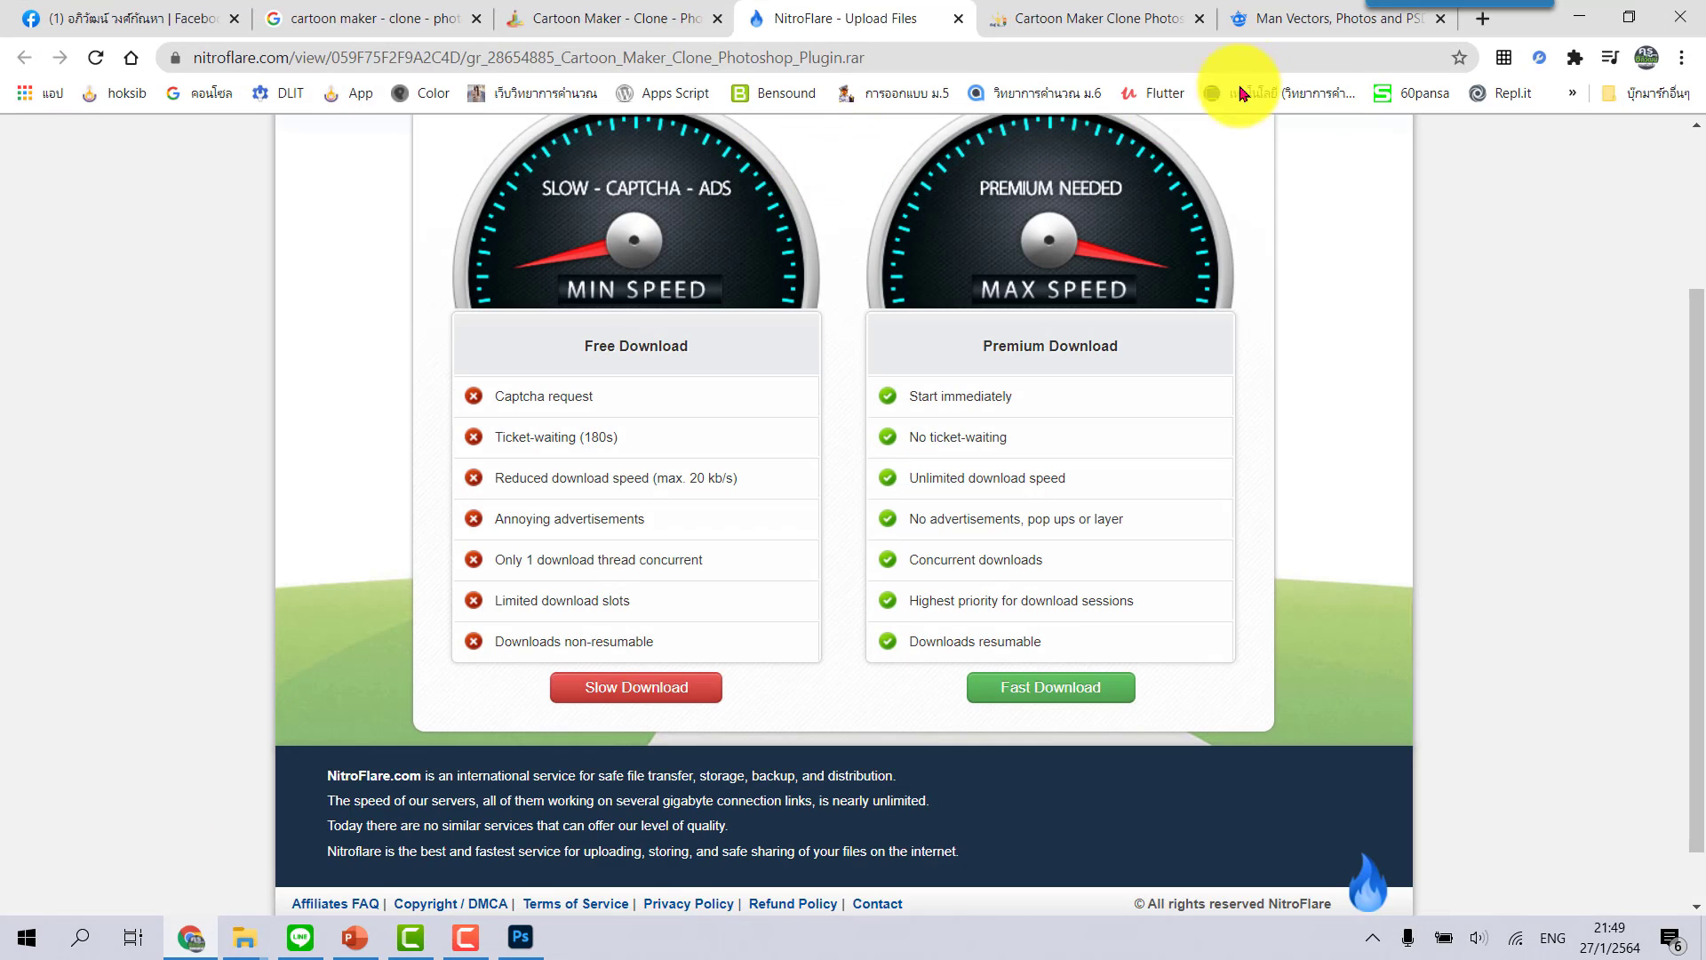
Scroll the Freepik 'man' results and open the shocked-man photo
click(1278, 20)
scroll(999, 618, down, 3)
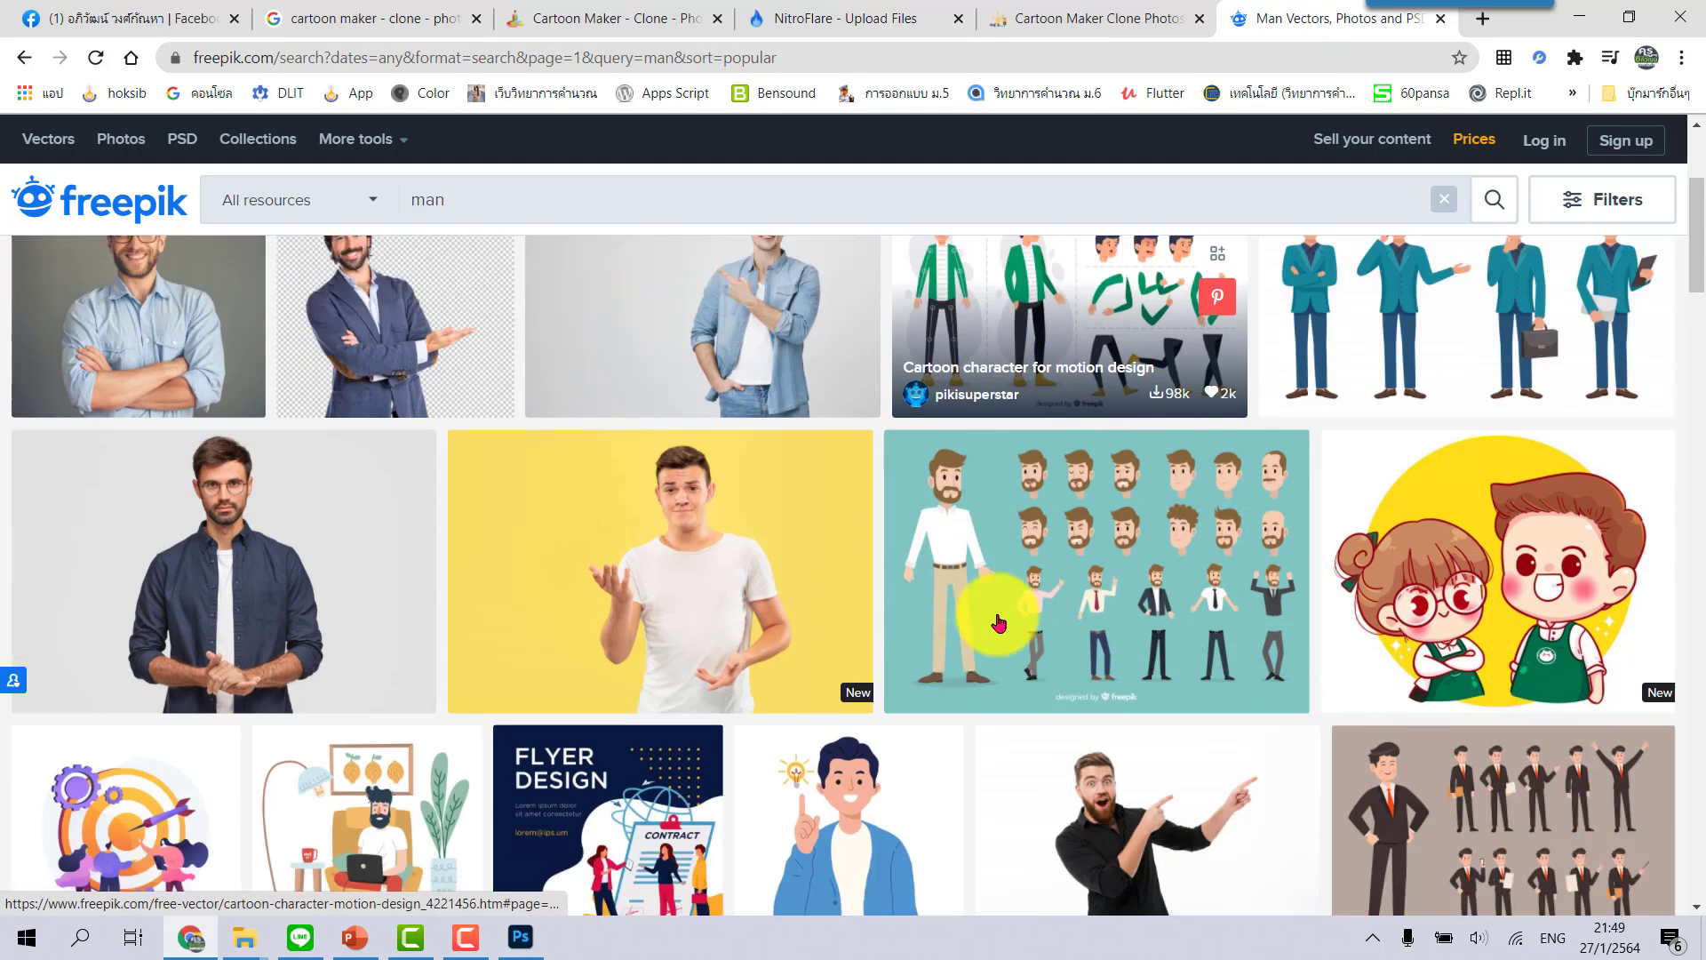
scroll(1002, 612, down, 2)
scroll(743, 411, down, 3)
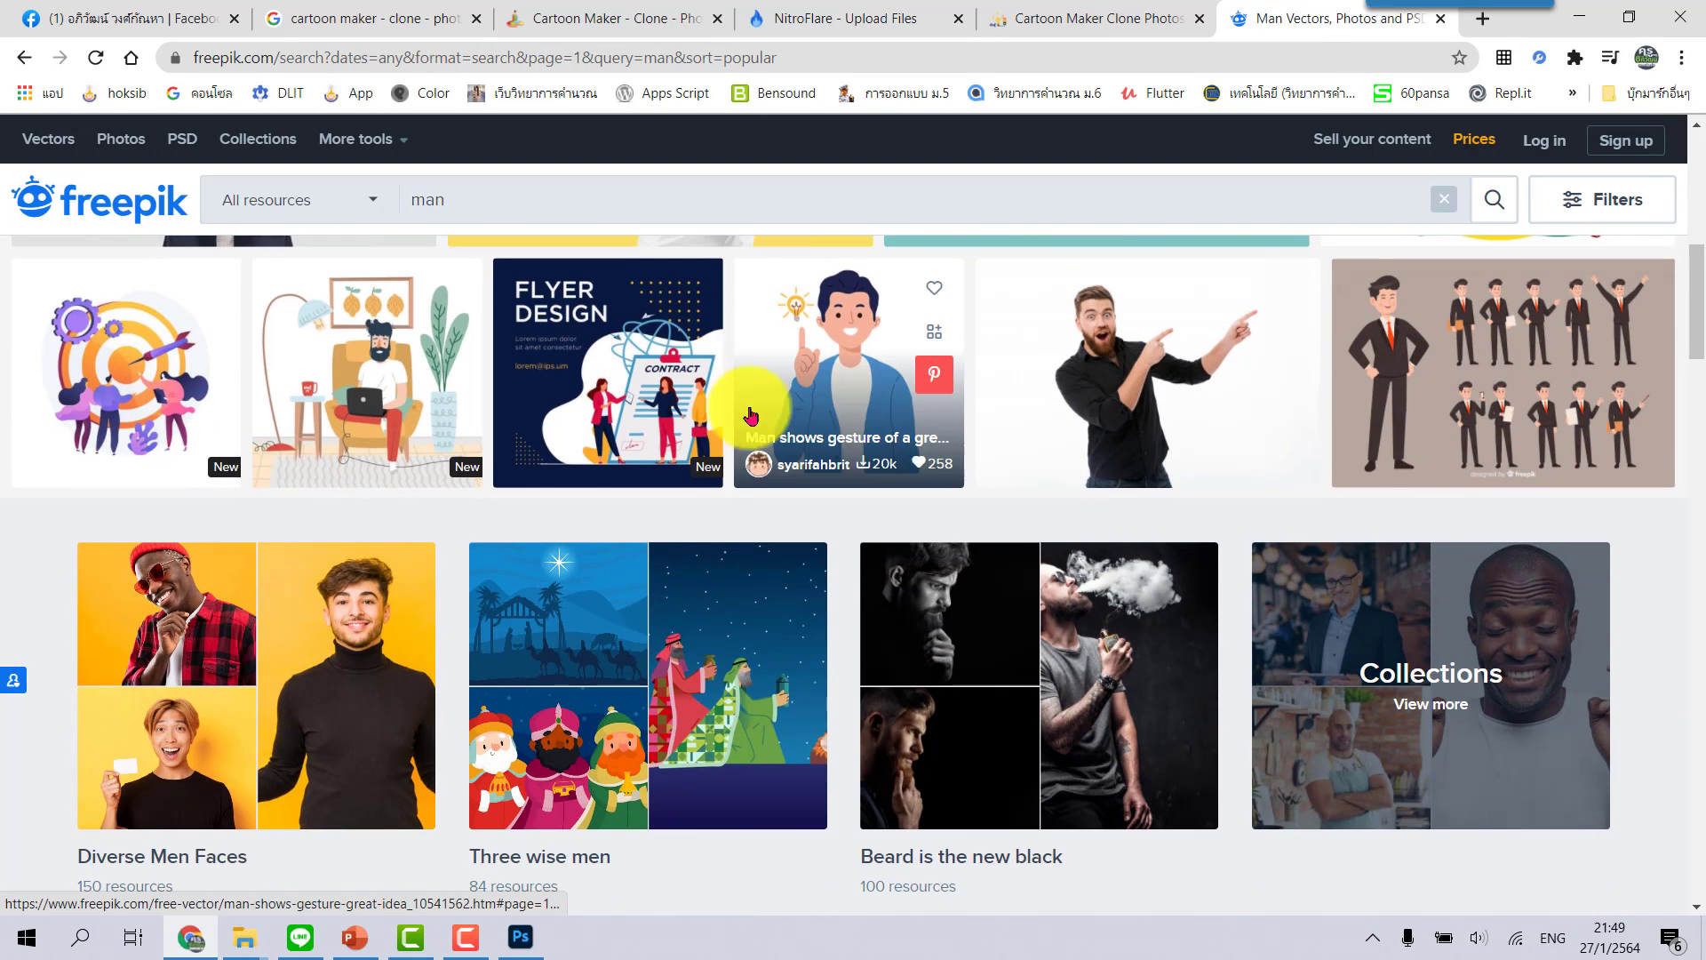
scroll(1233, 279, down, 5)
scroll(1246, 495, down, 5)
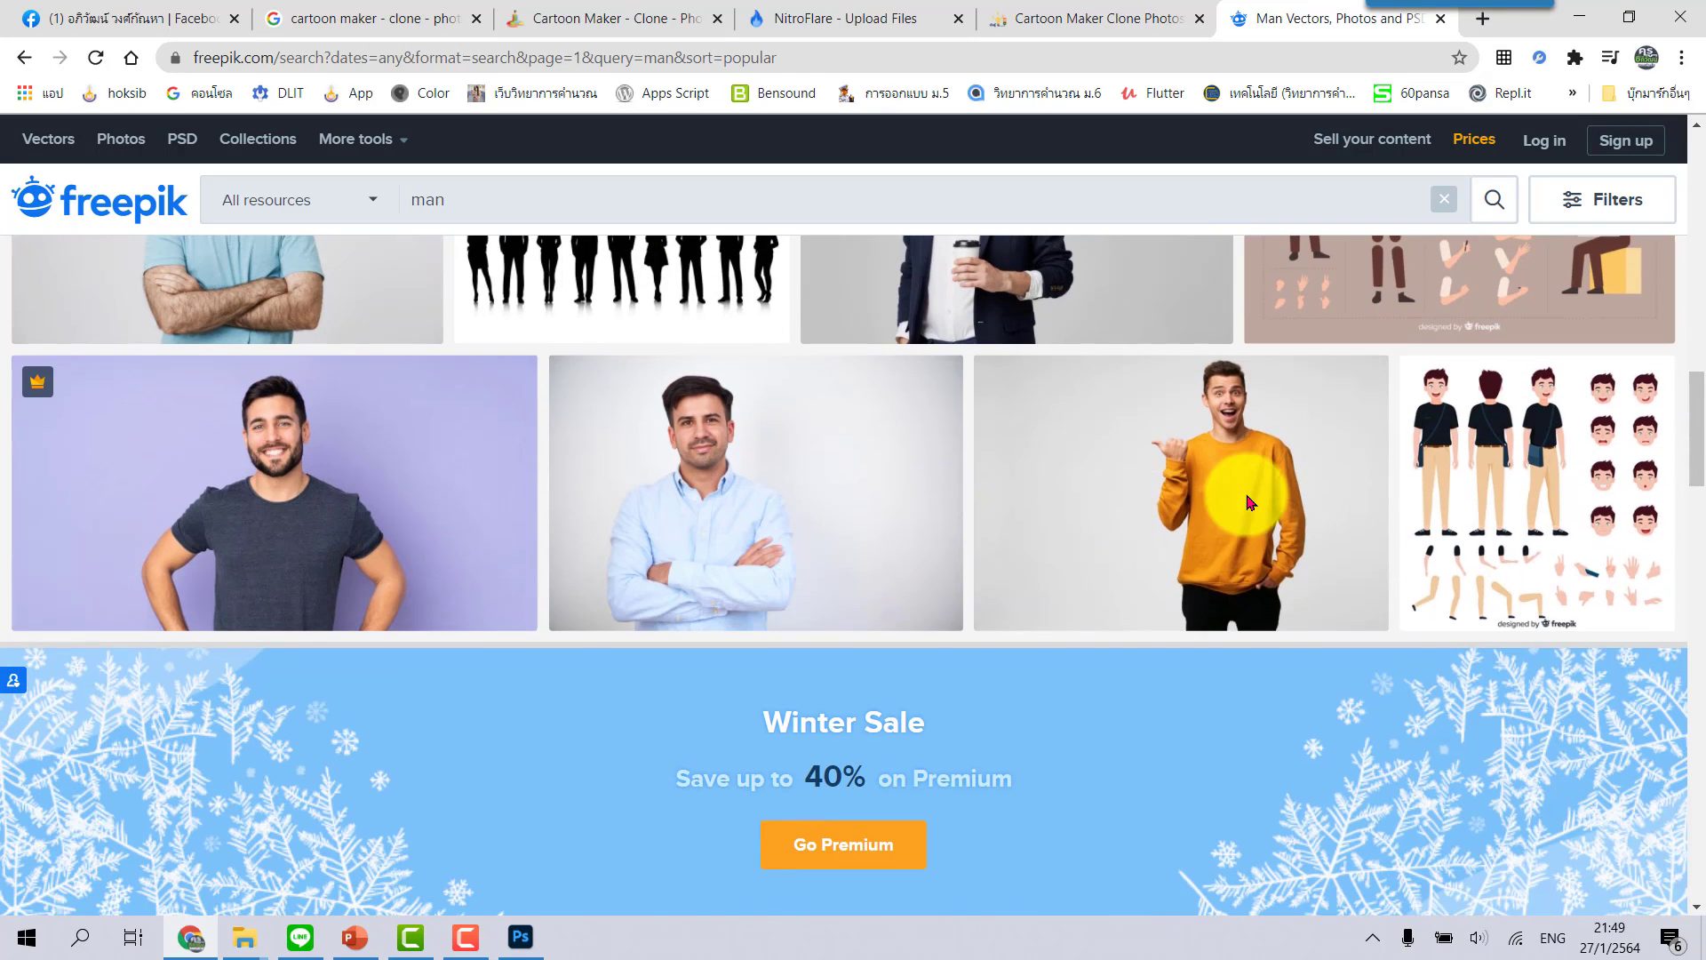
mouse_move(755, 492)
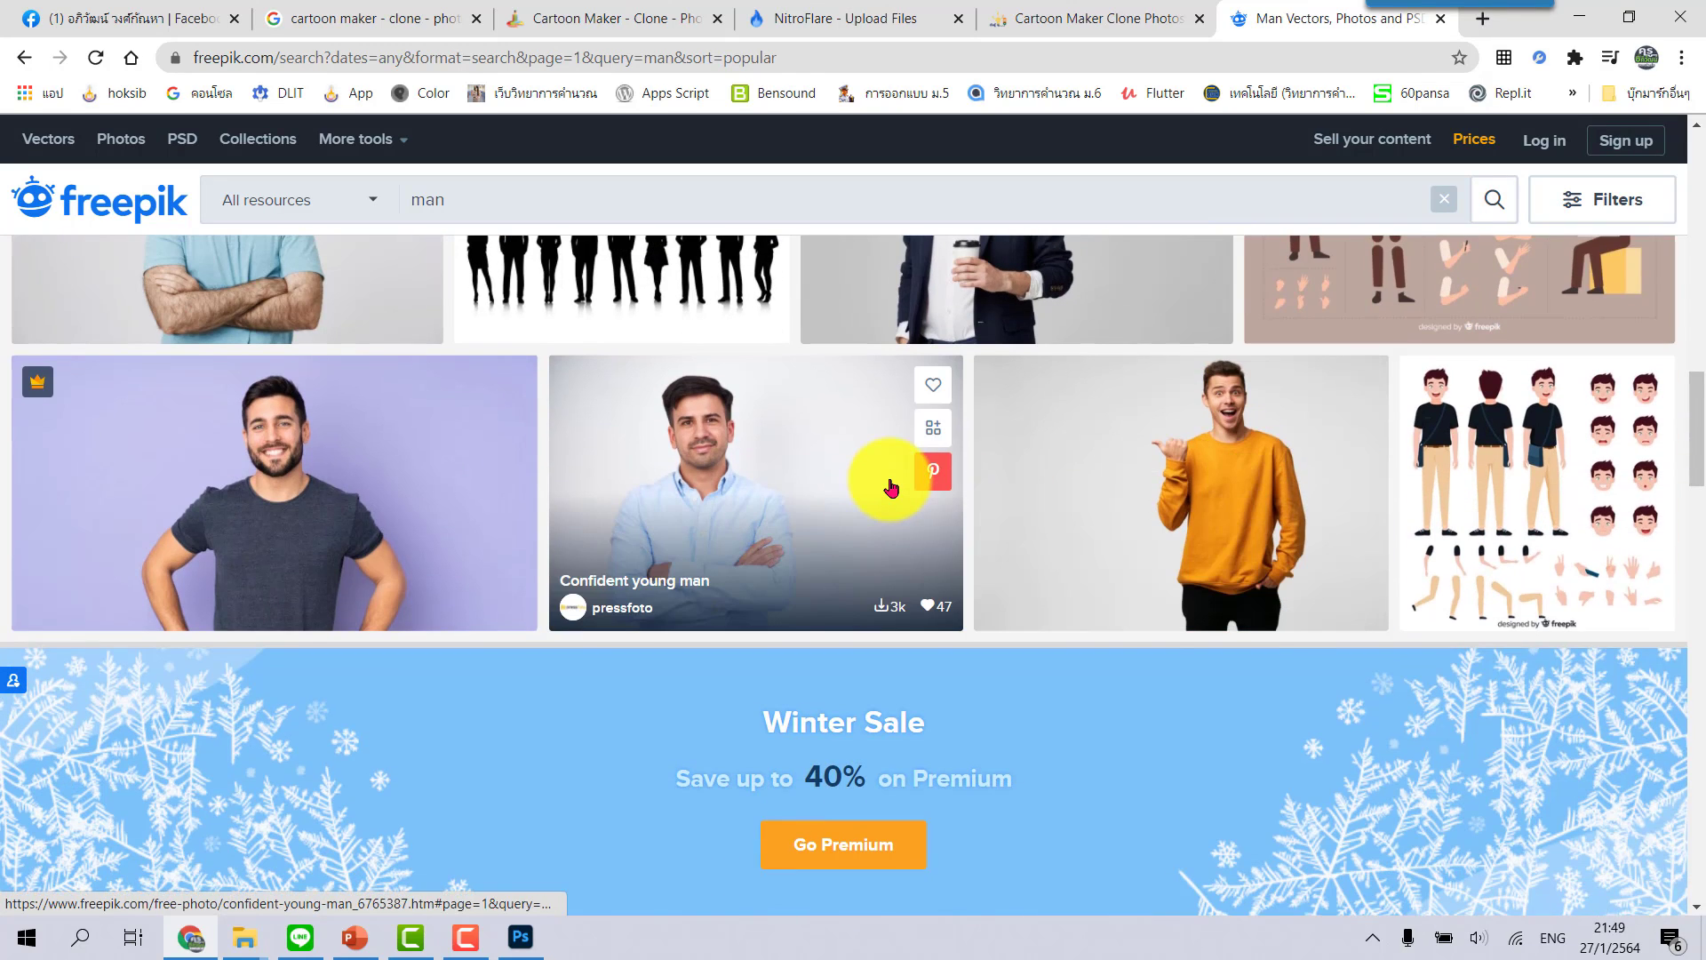
scroll(890, 487, down, 5)
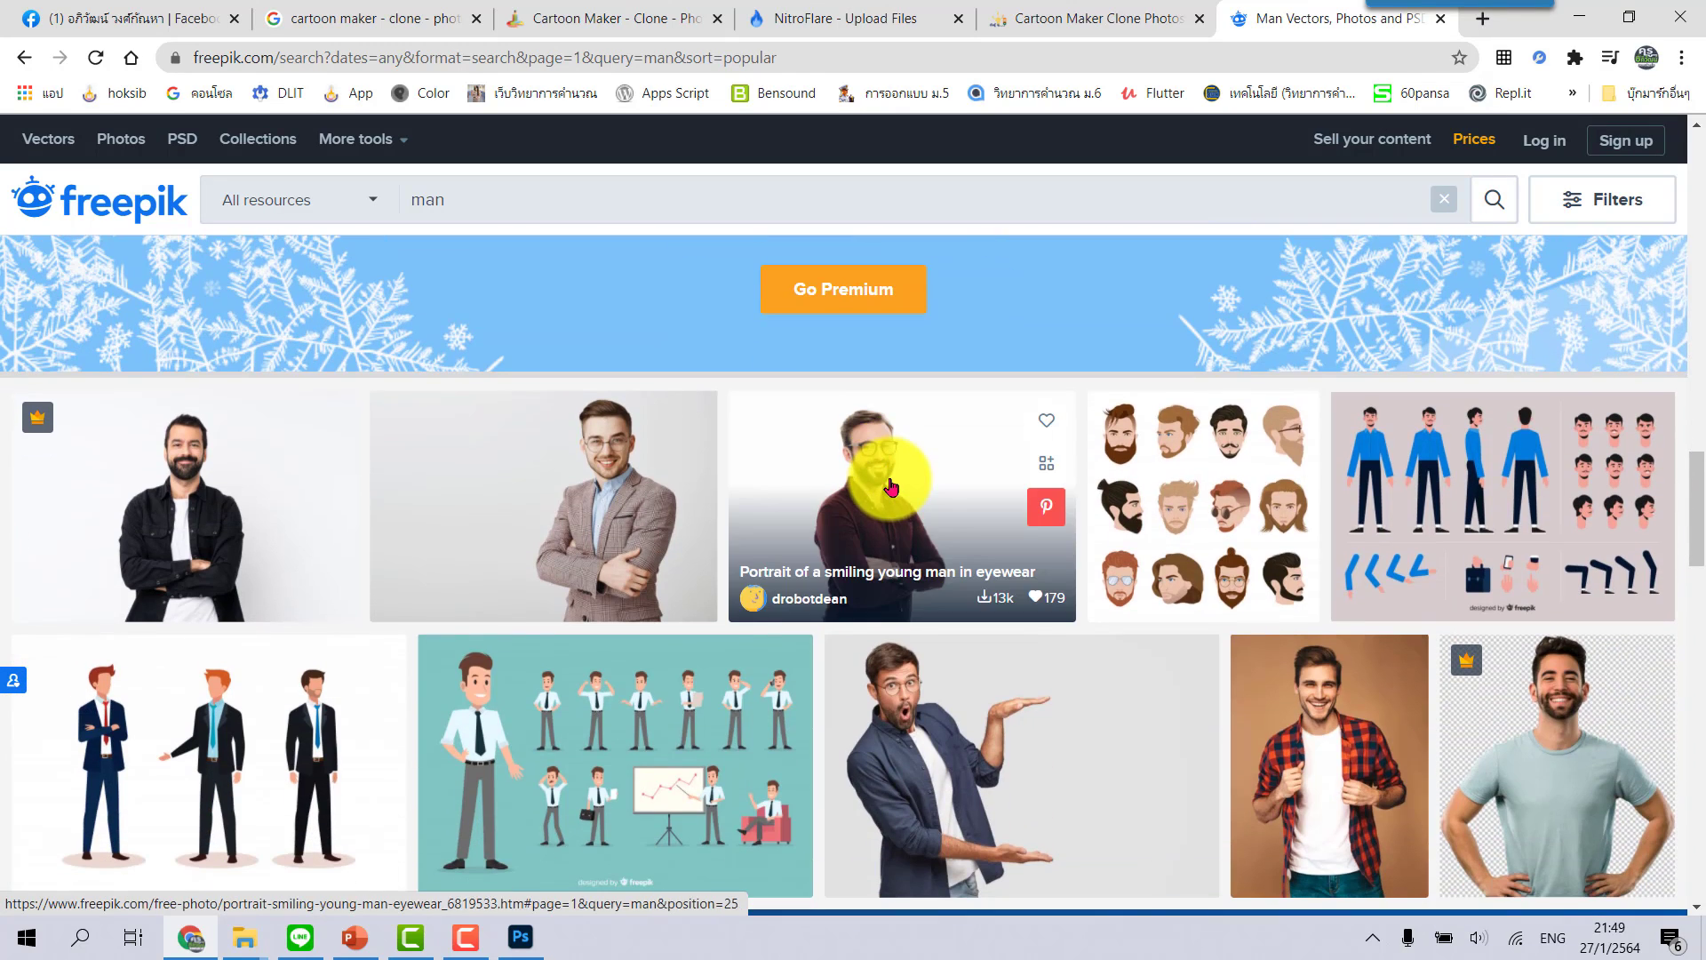
scroll(891, 487, down, 2)
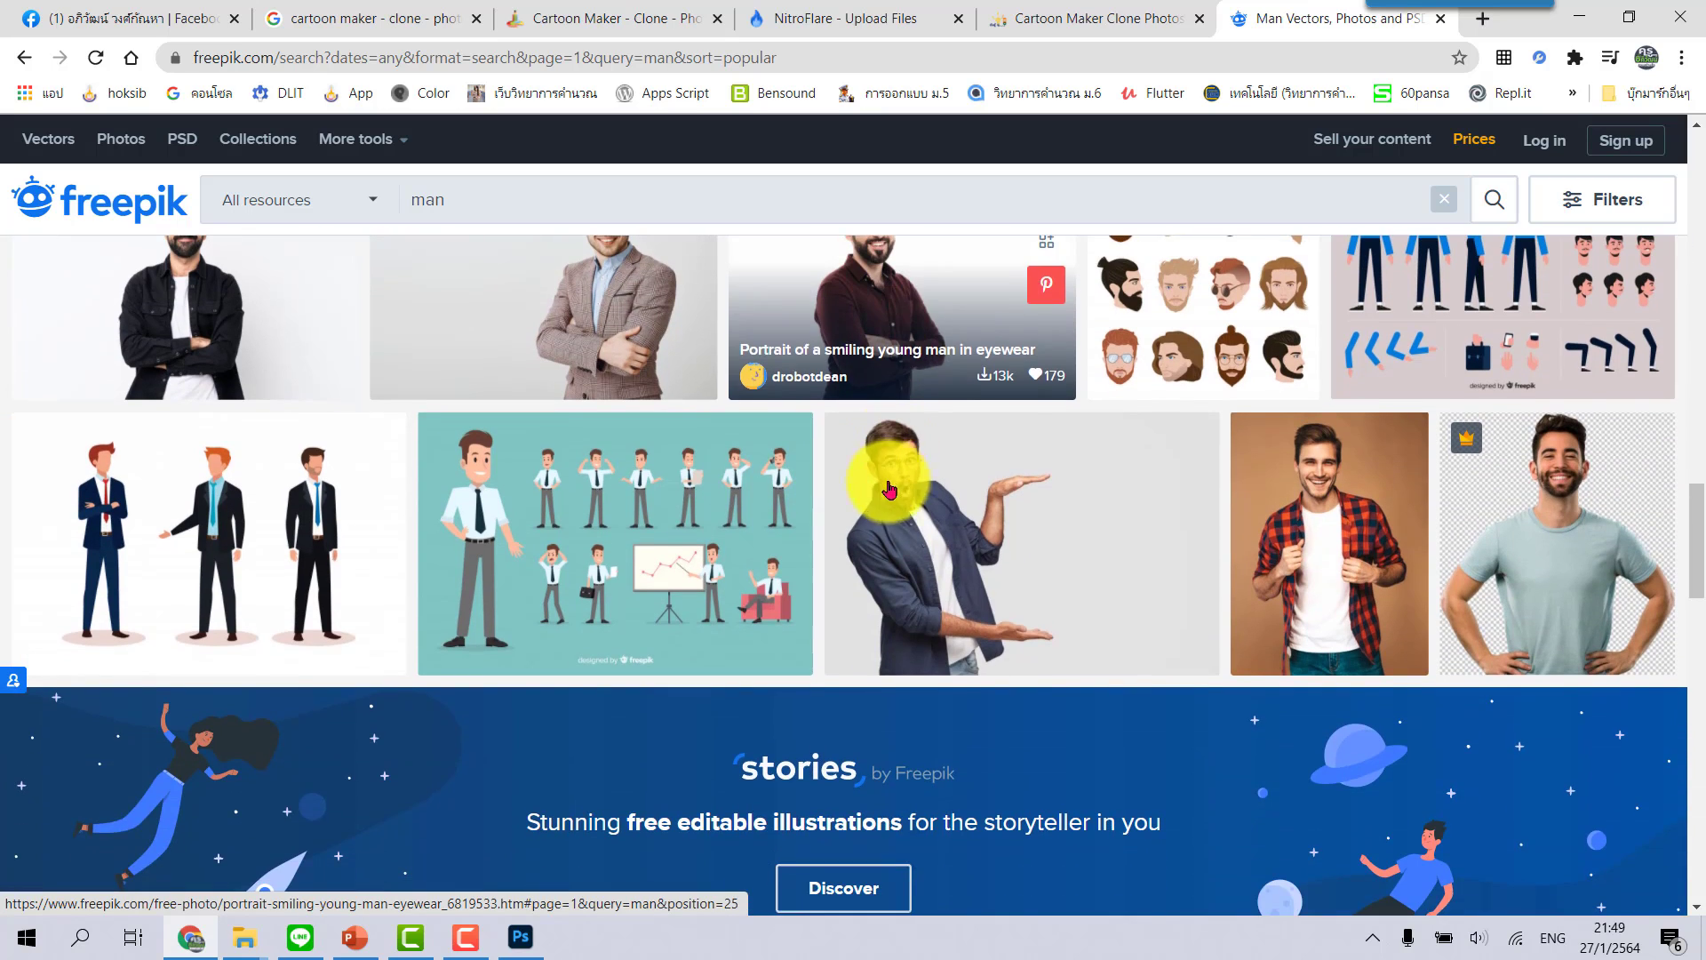
click(996, 533)
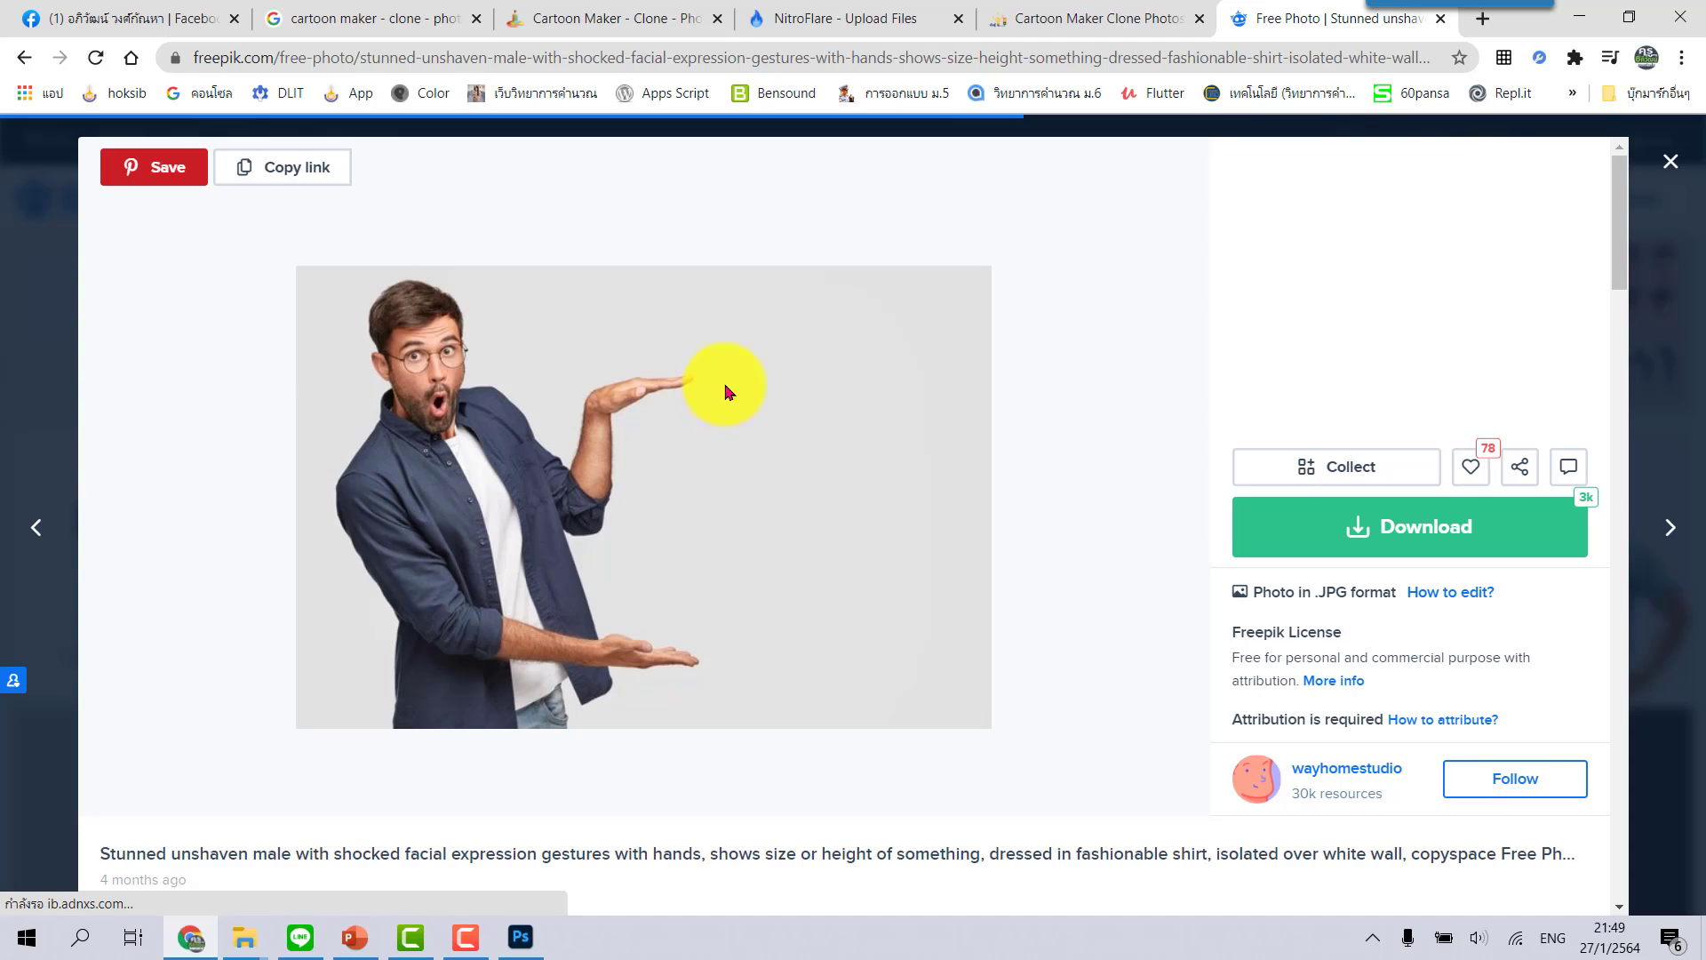
Save the shocked-man image as a JPG with Save image as
right_click(726, 386)
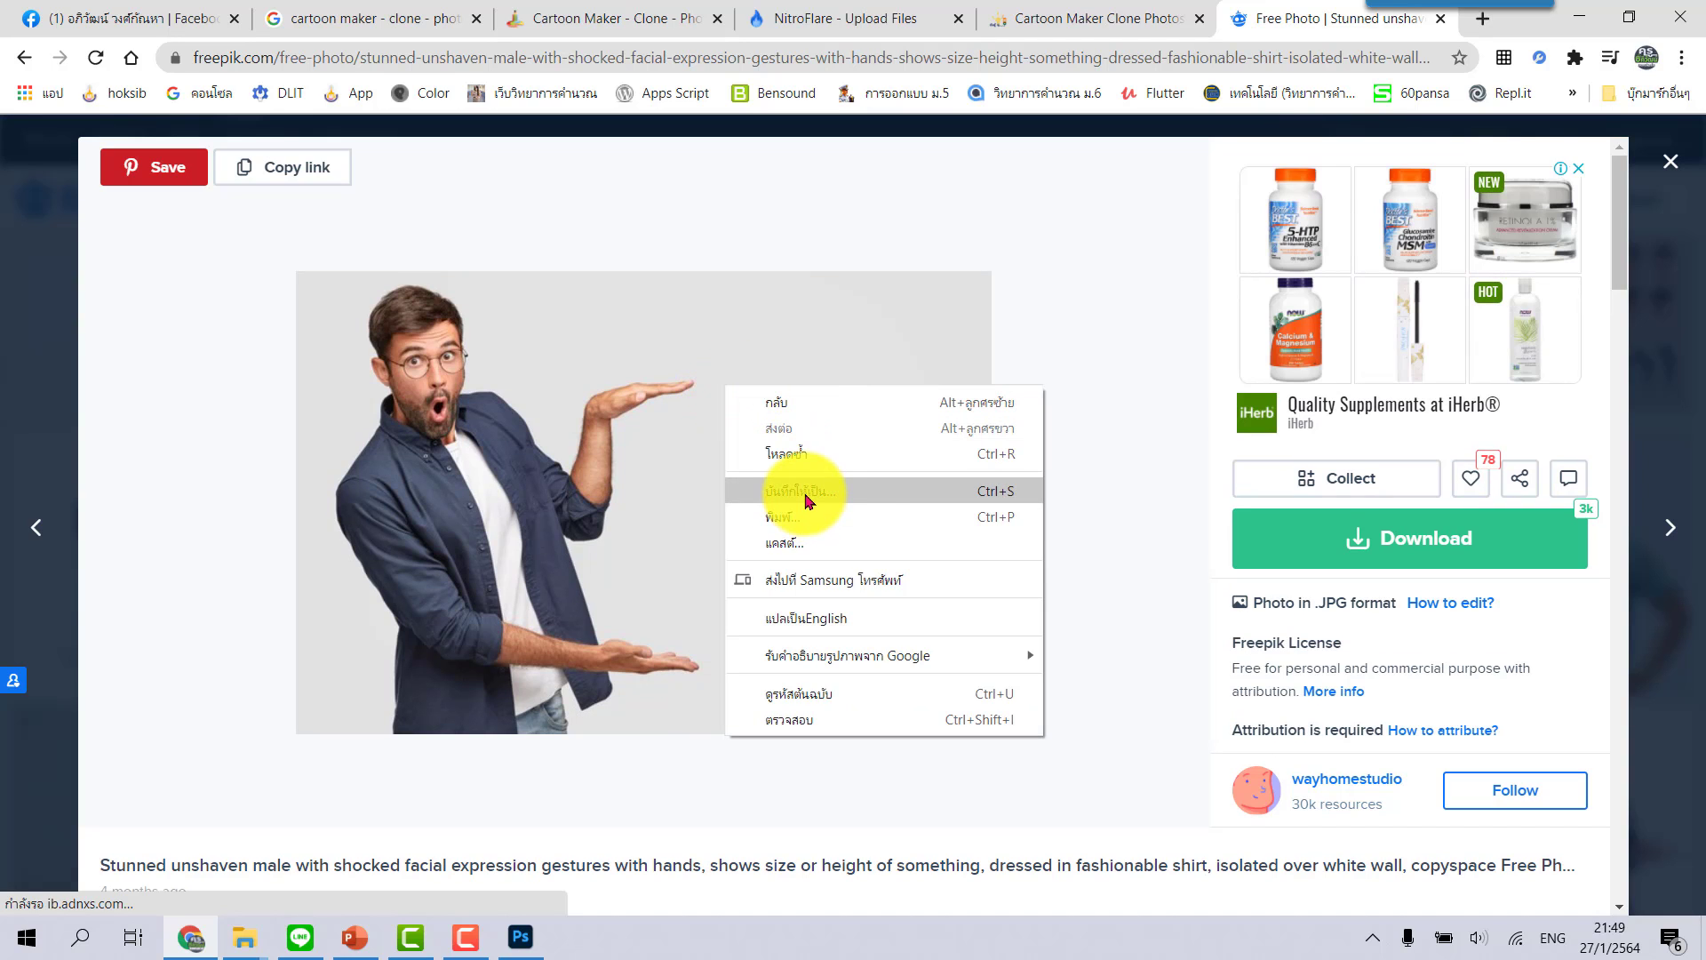
right_click(721, 363)
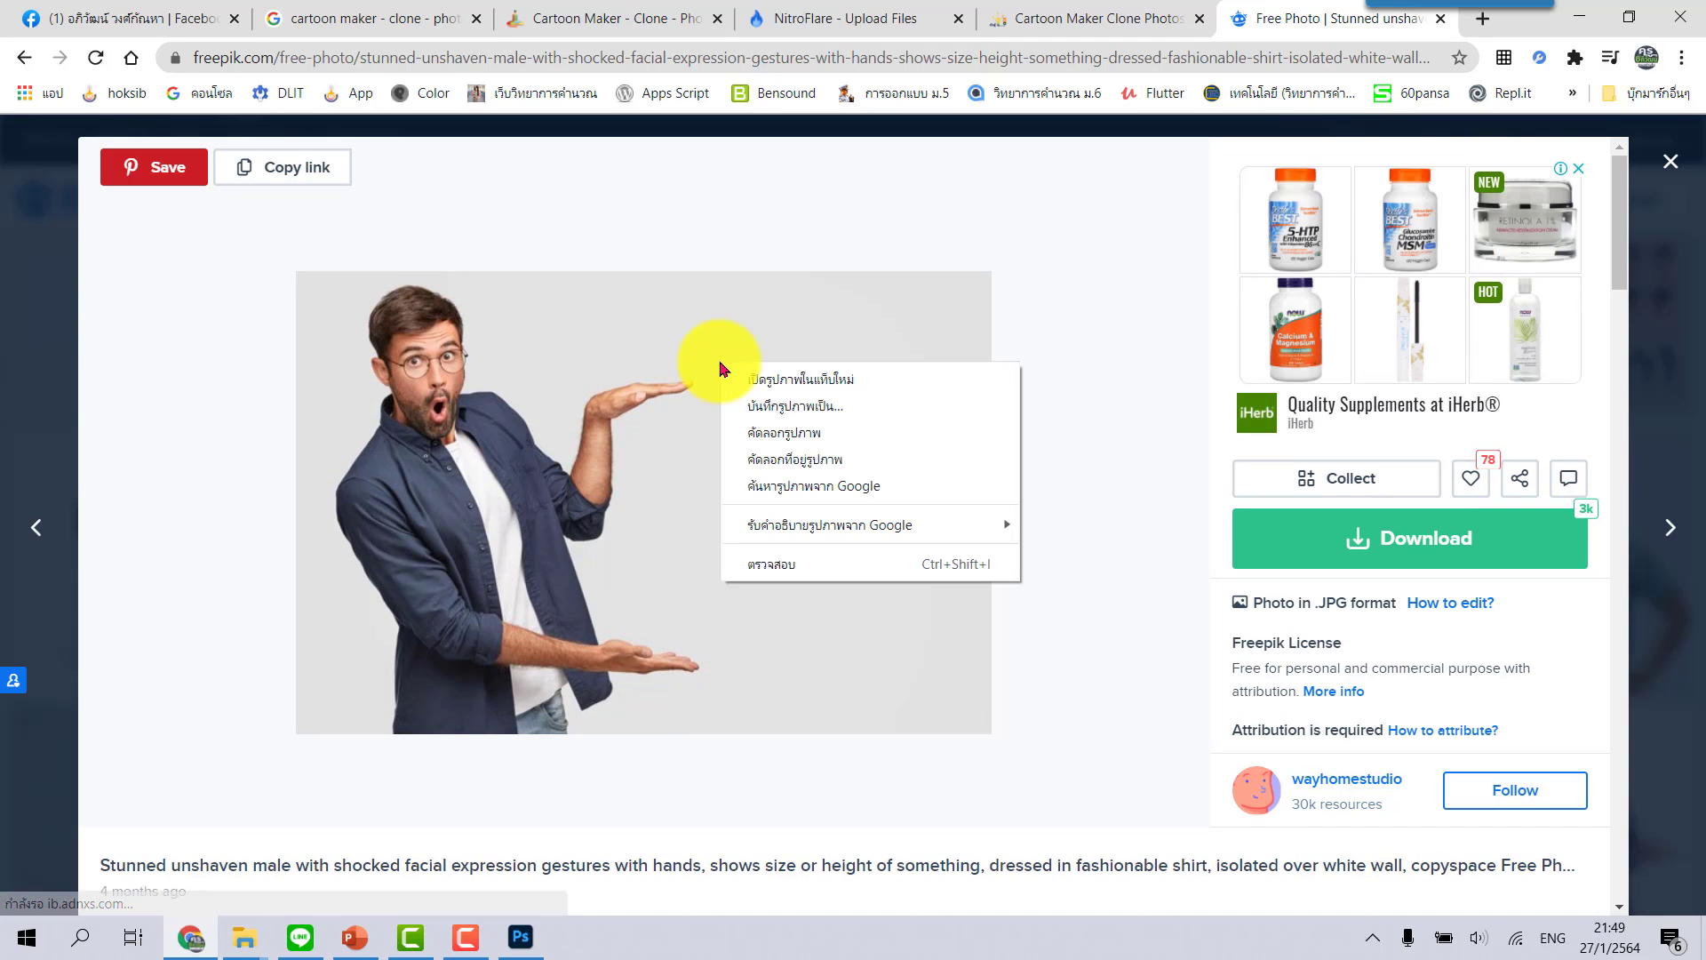
click(844, 407)
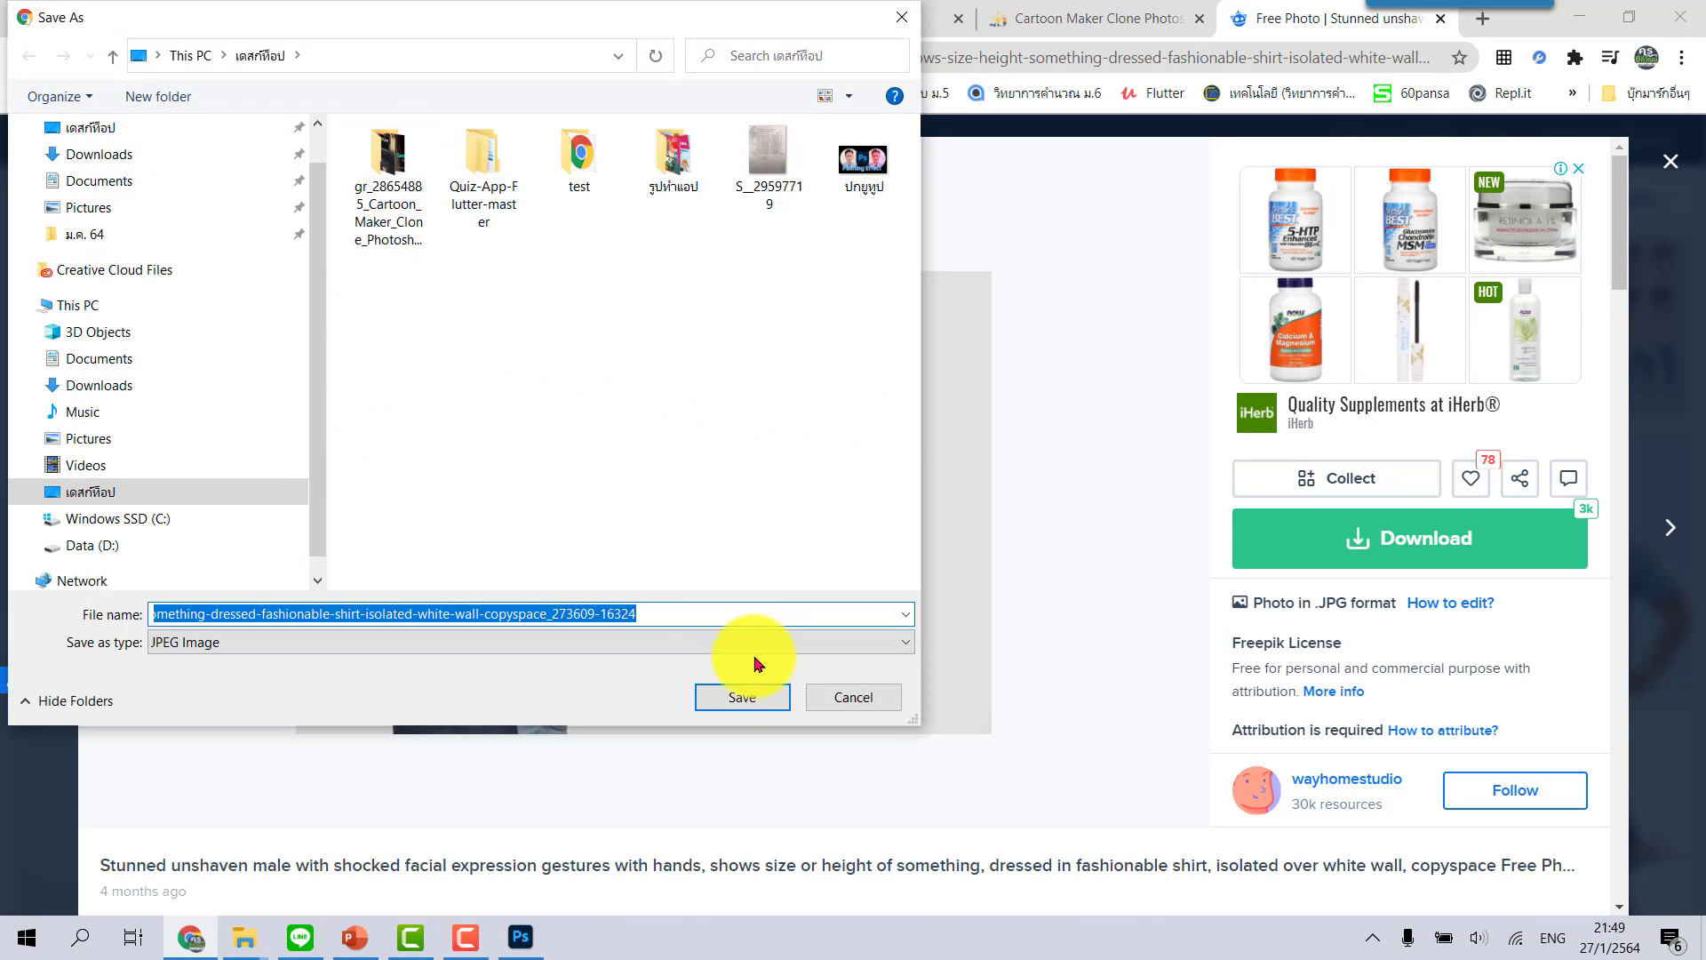
click(751, 696)
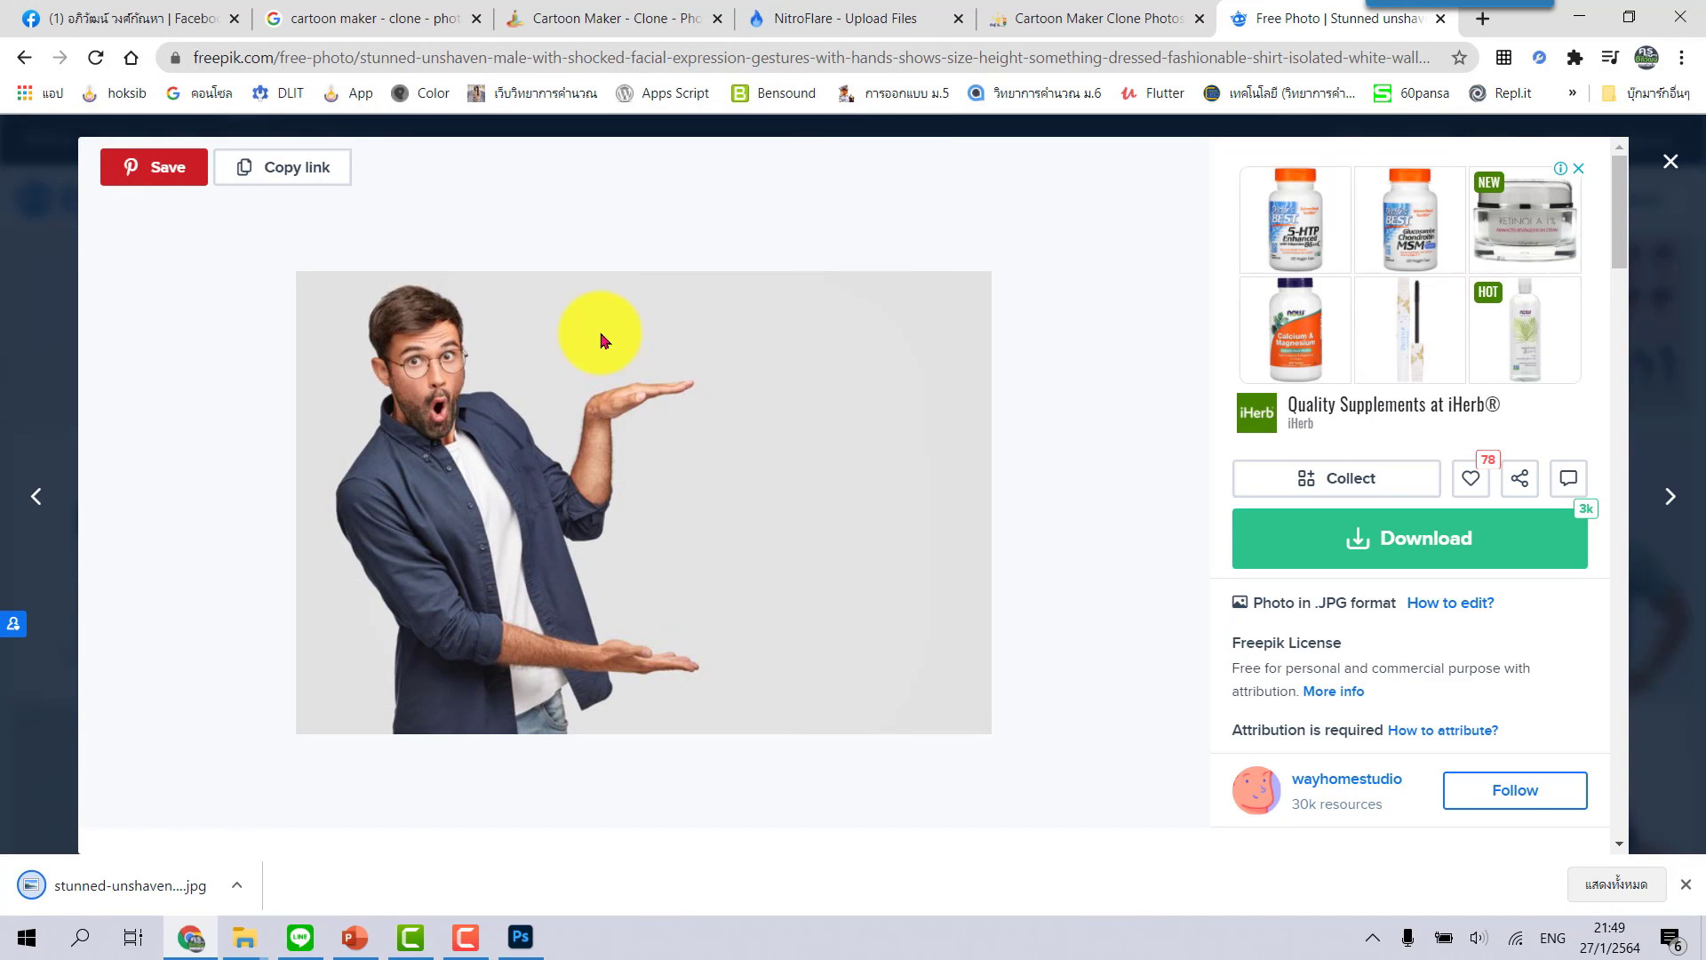
Open the stunned-man JPG from the Desktop in Photoshop and select the Move tool
click(521, 937)
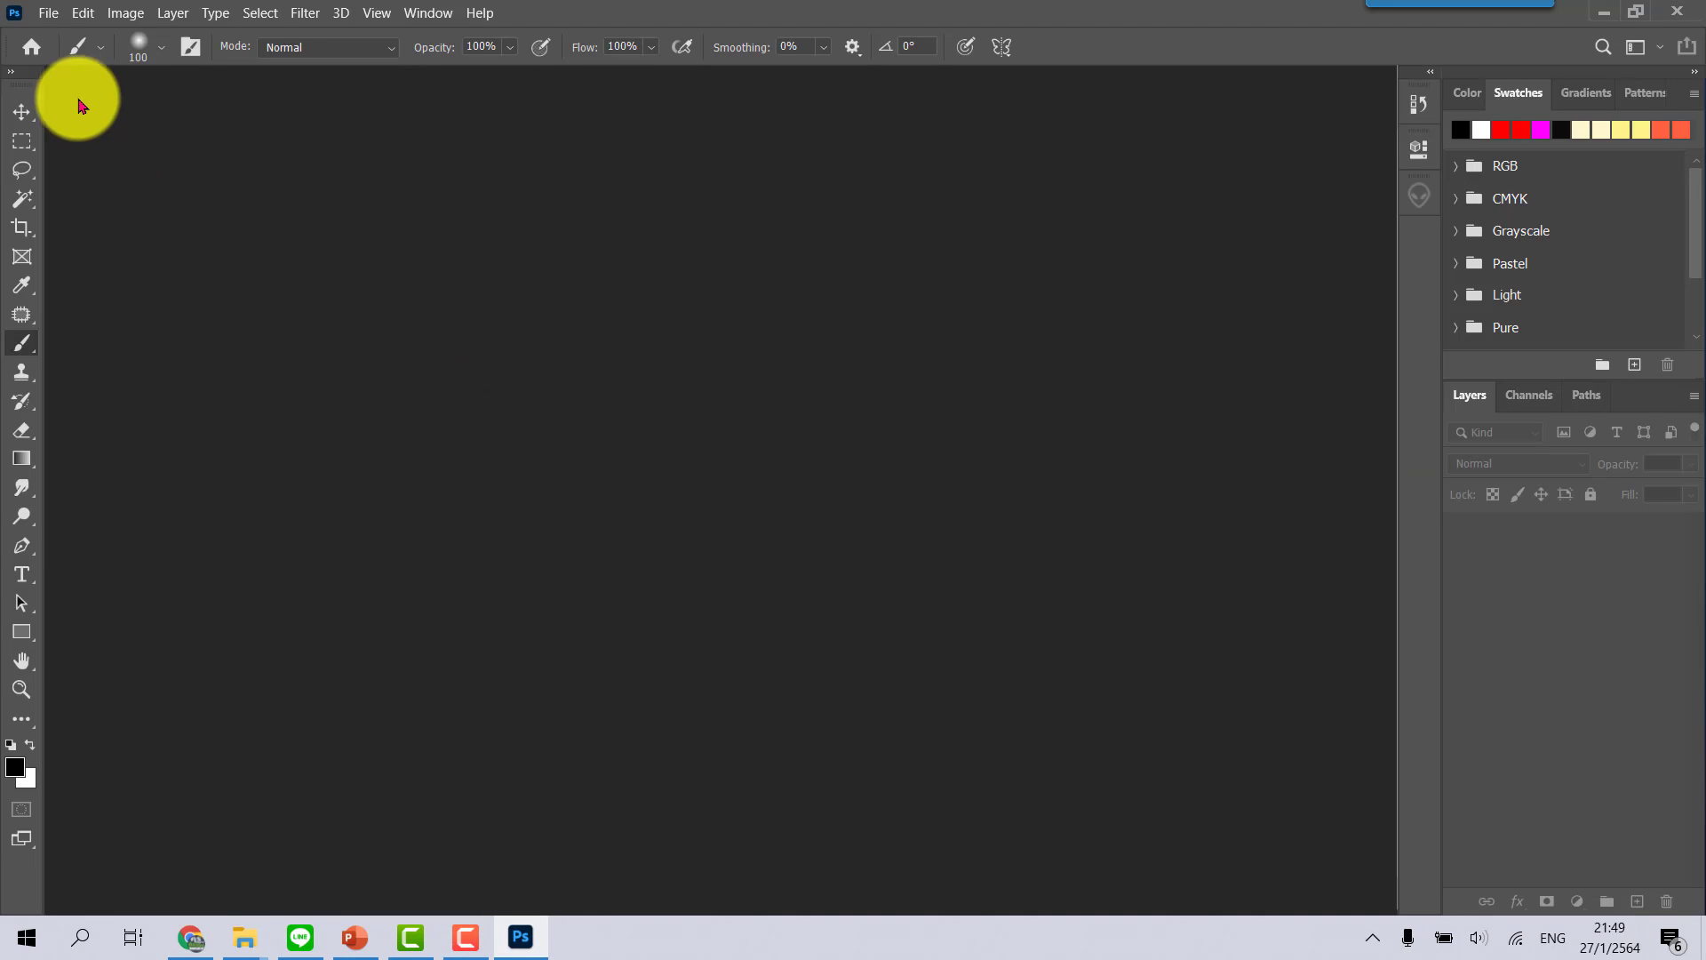
click(48, 12)
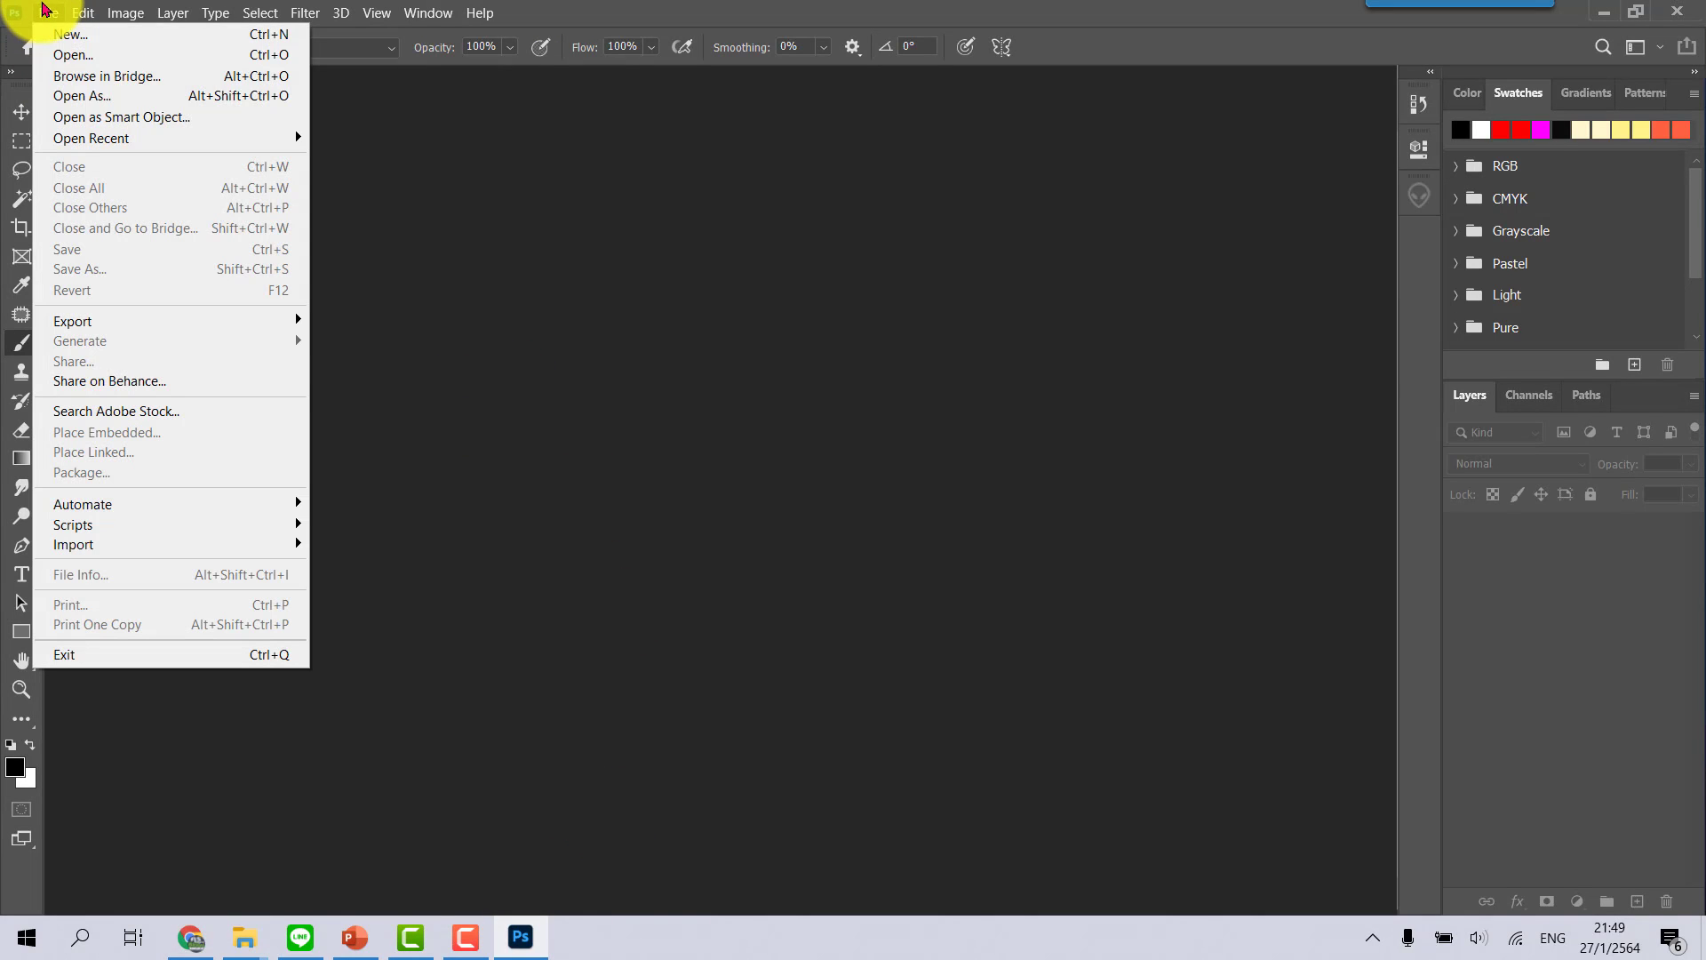
click(181, 57)
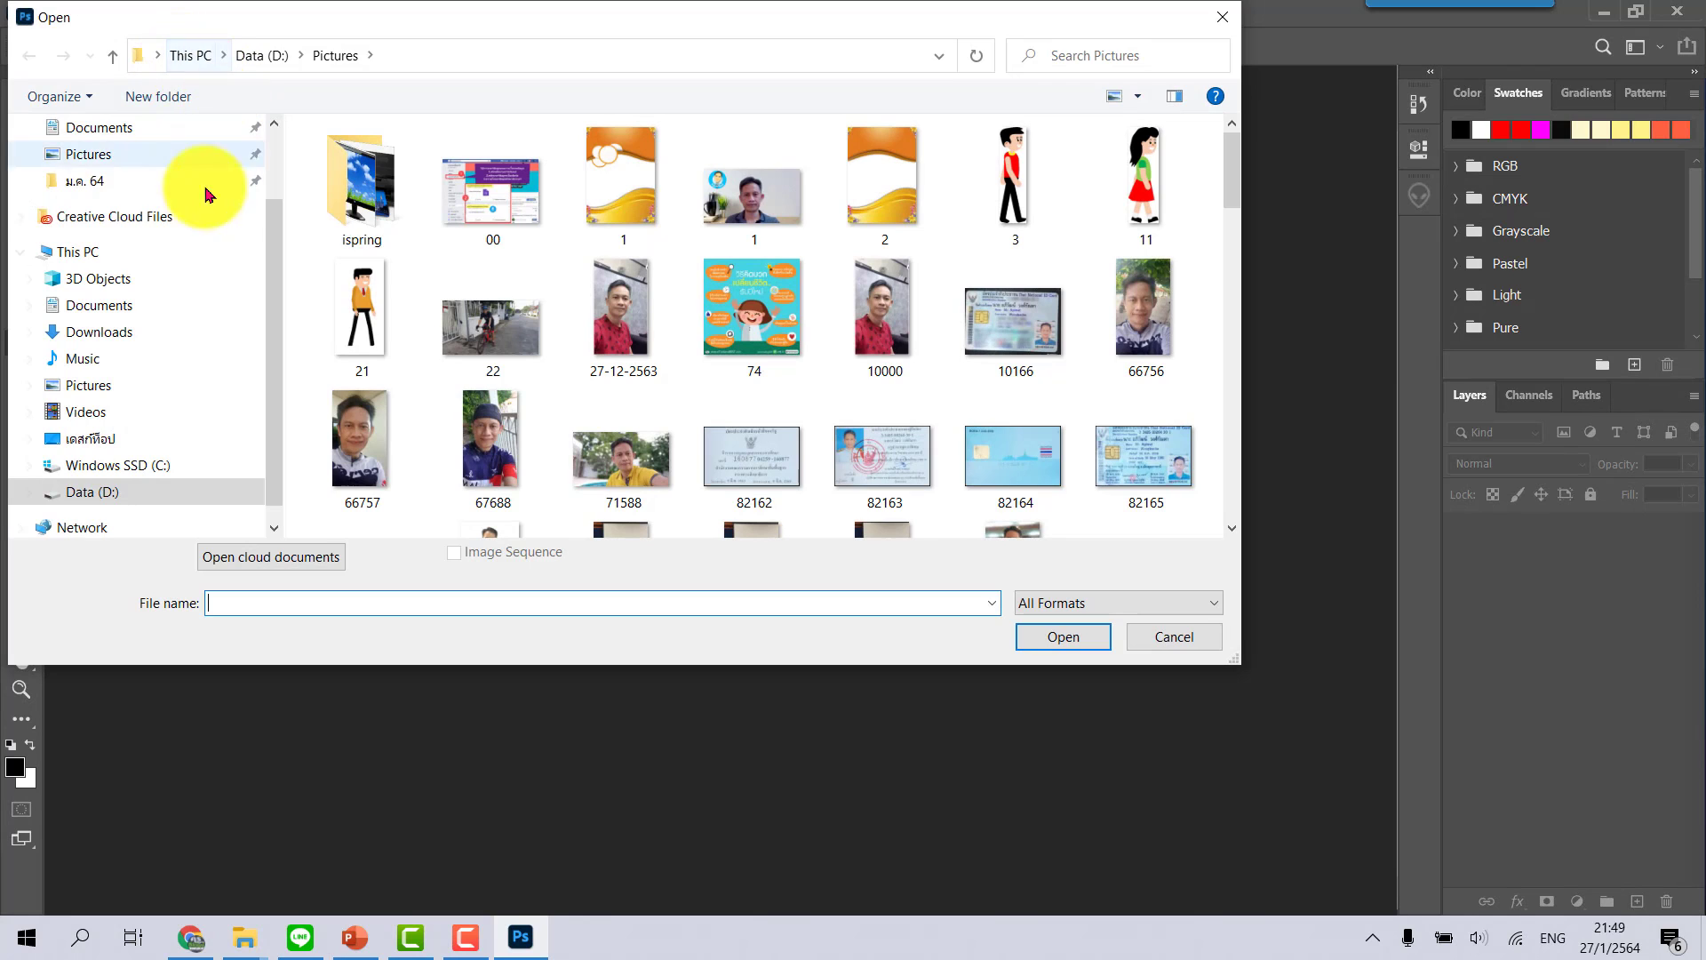
click(94, 439)
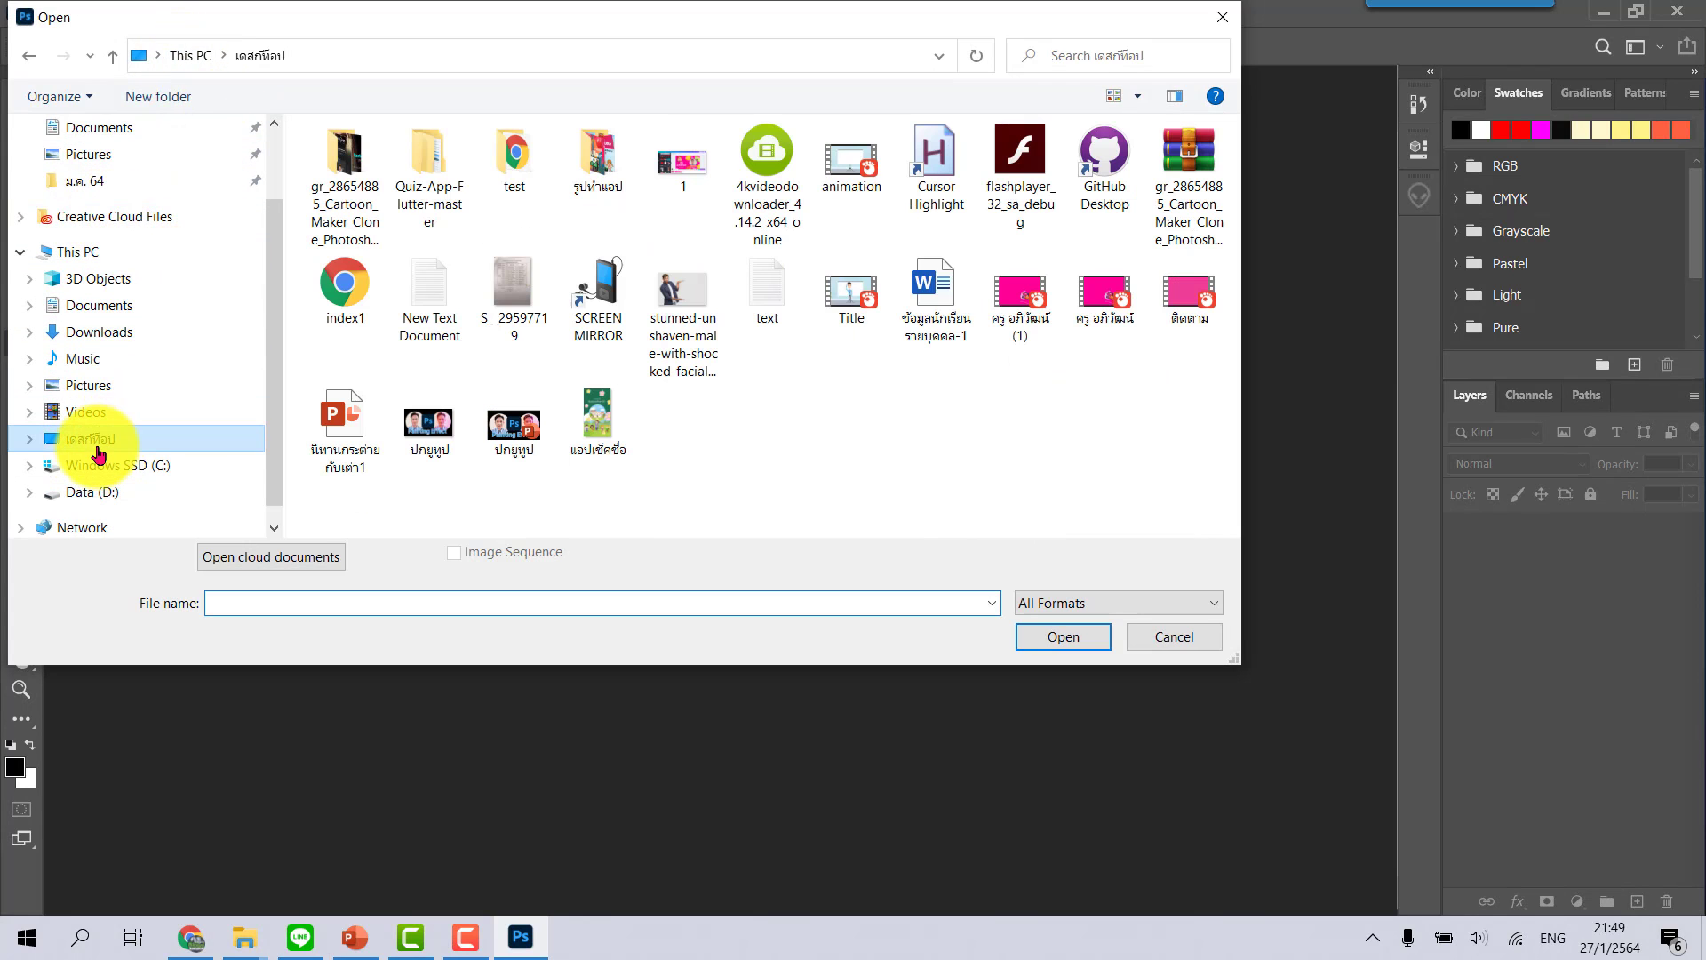
double_click(684, 288)
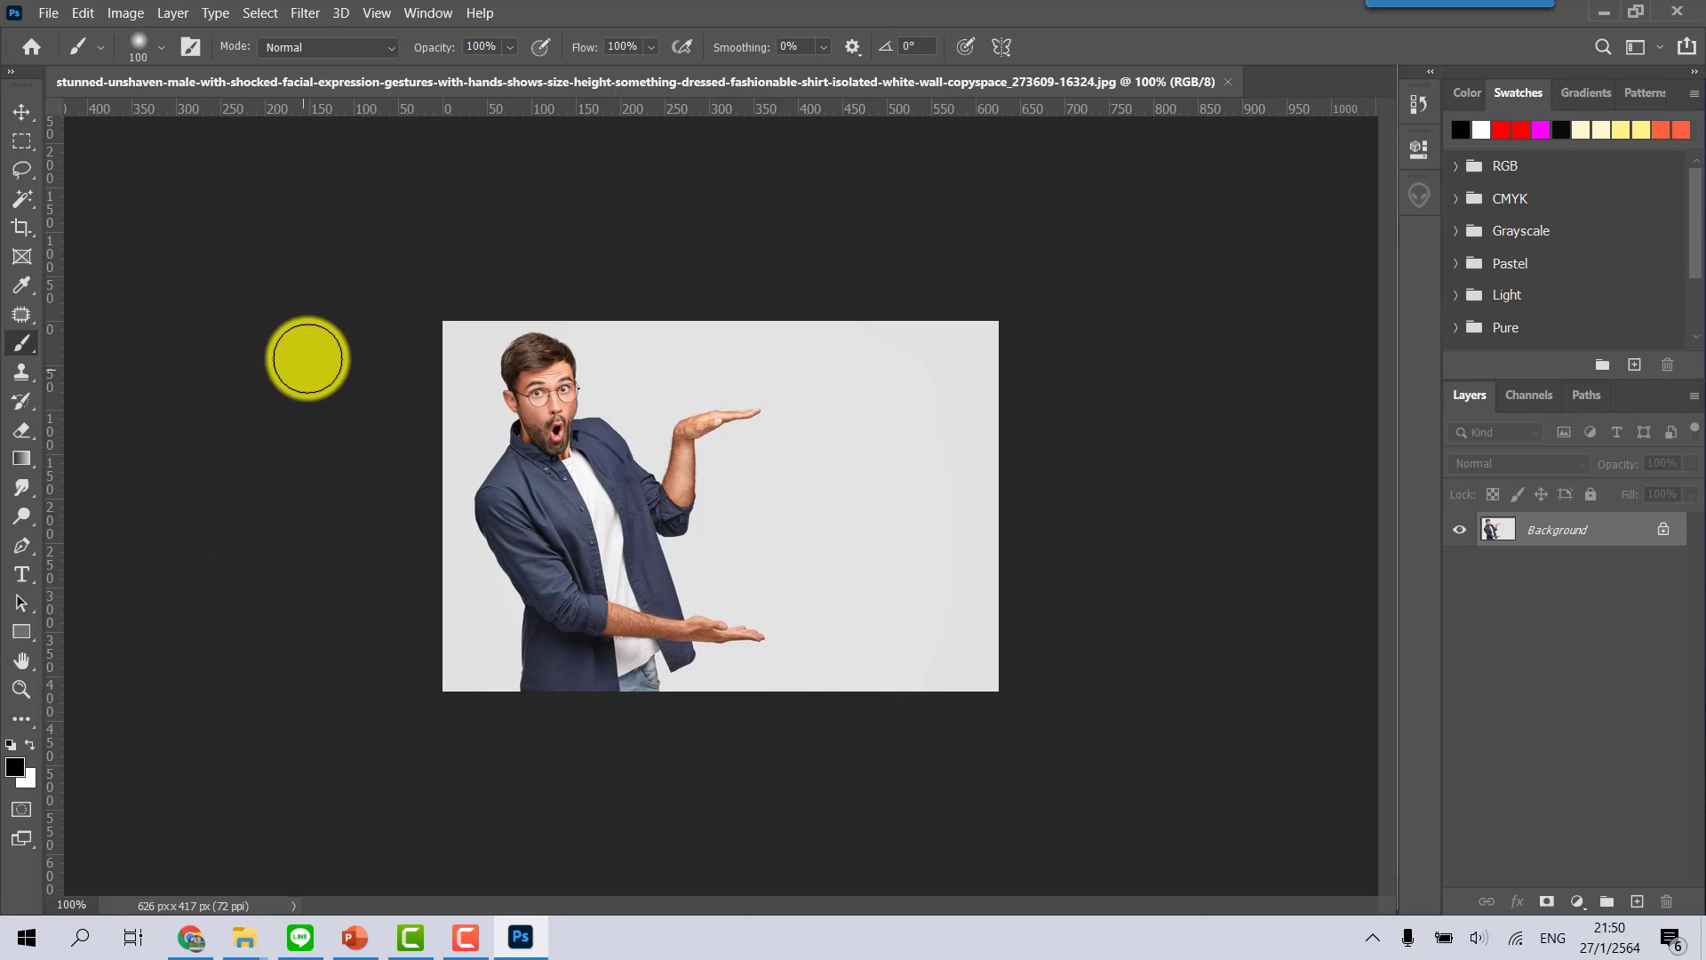
click(22, 112)
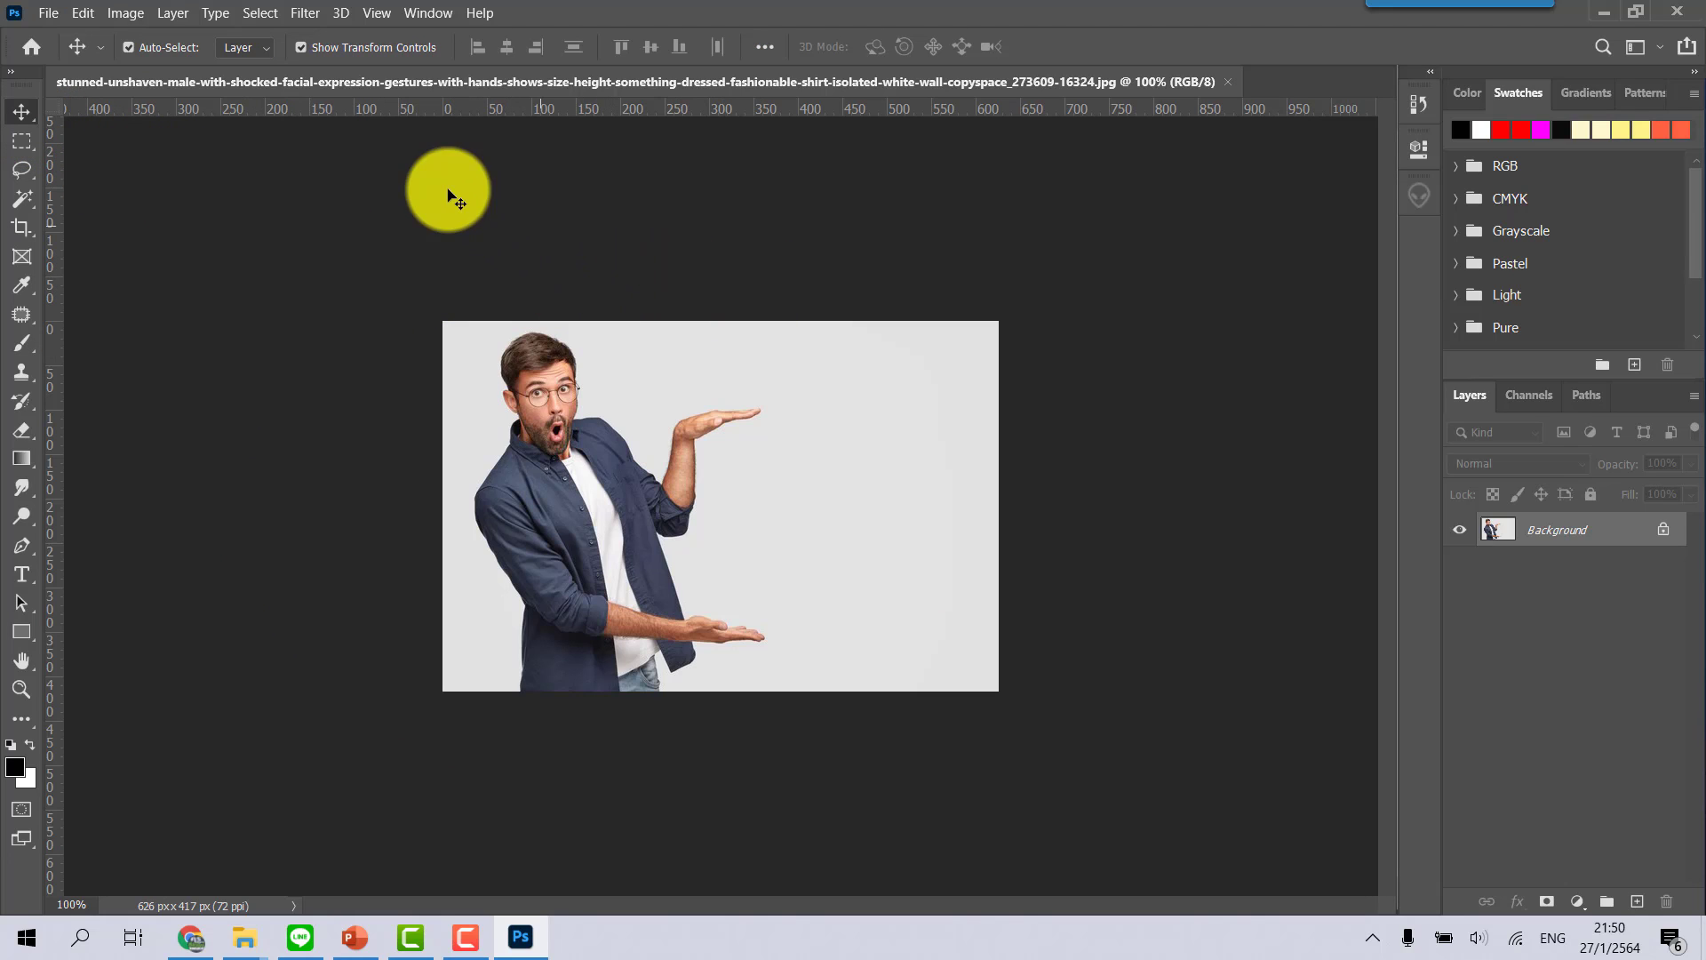
Open the PROFACTIONS - Clone panel from Window > Extensions
click(428, 13)
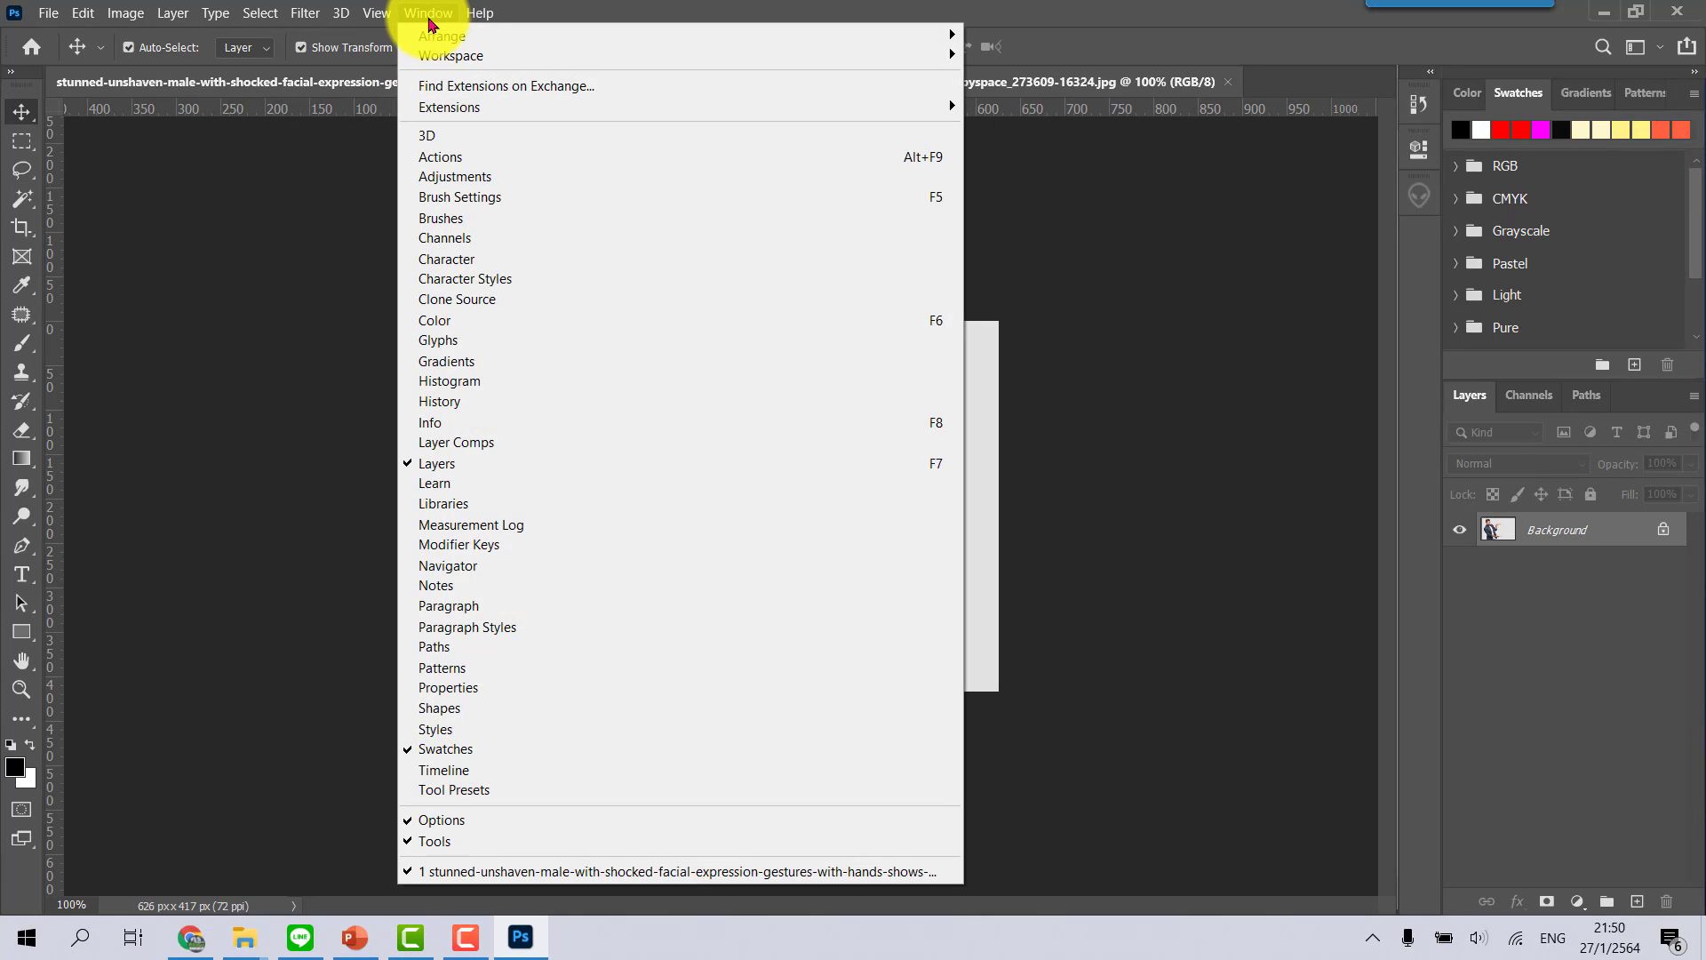
mouse_move(449, 106)
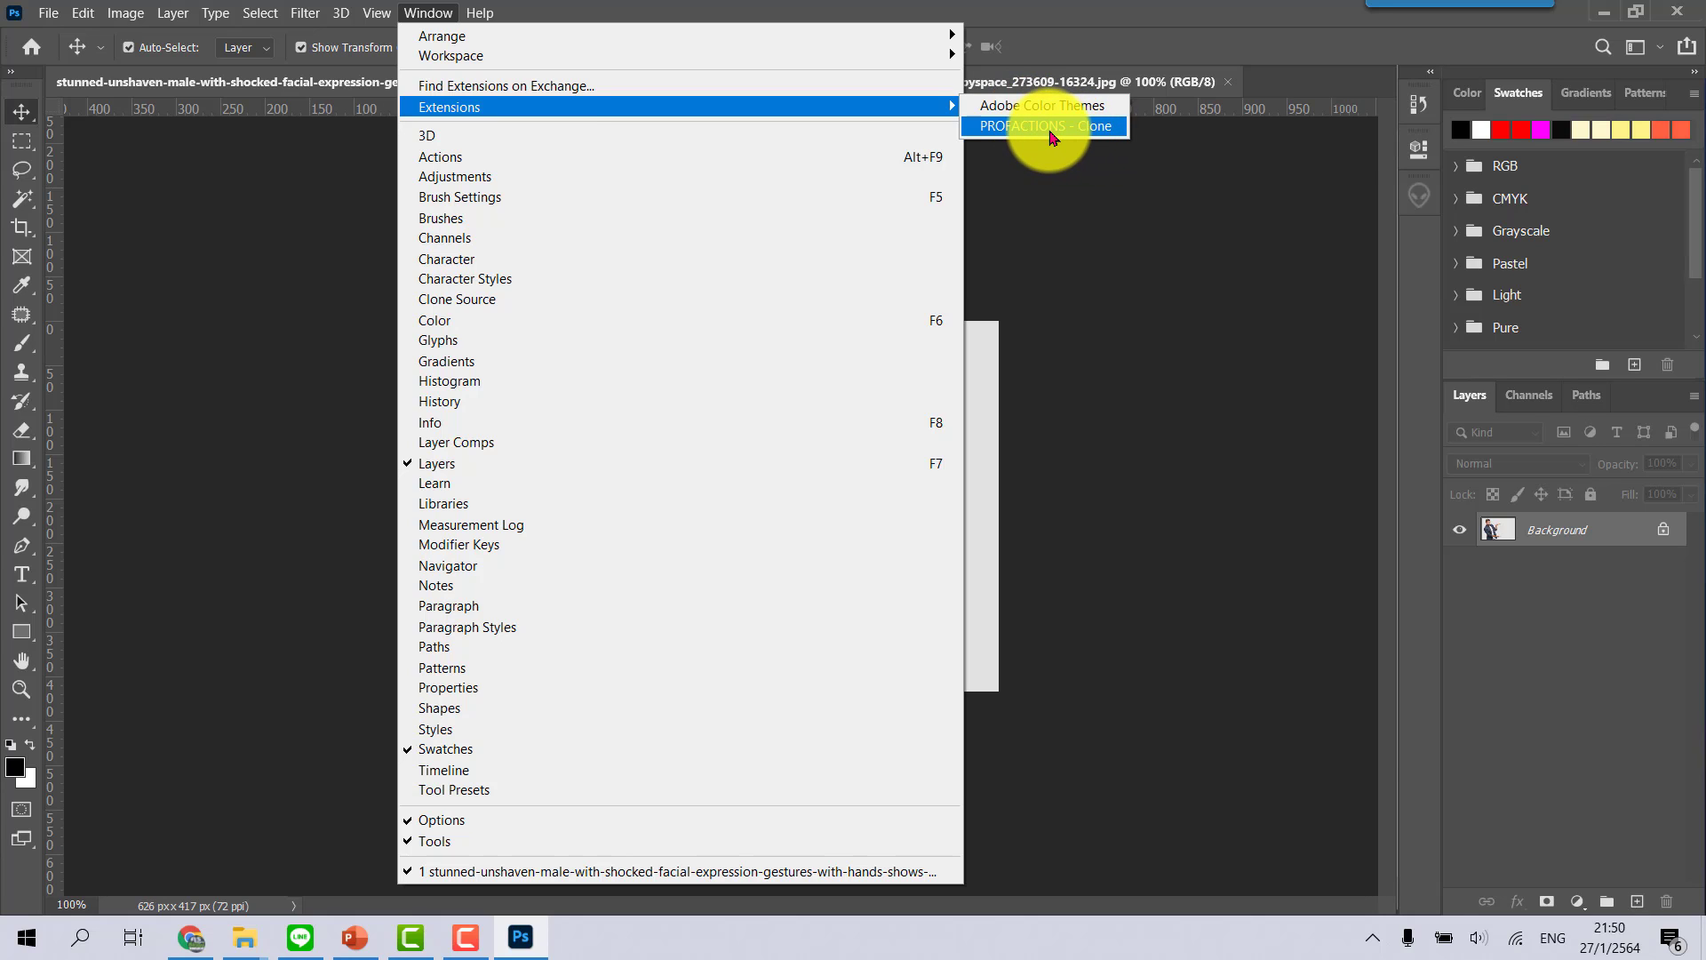
click(1056, 130)
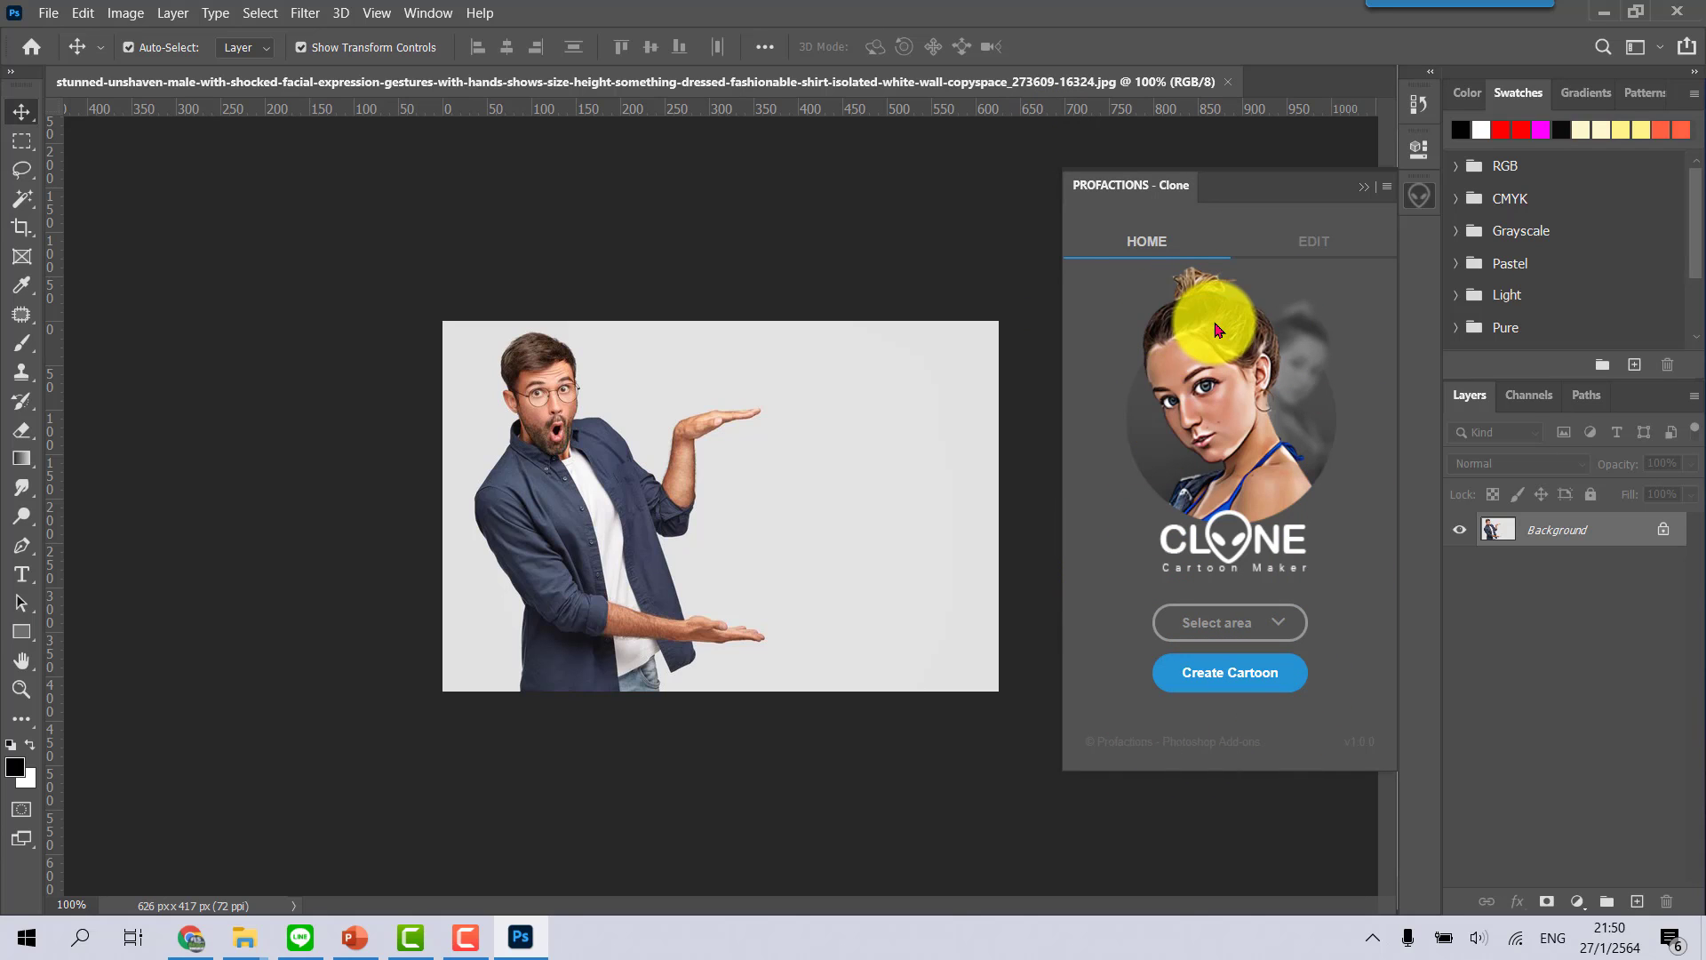
Choose Subject area to cover the man in red, then run Create Cartoon
click(1258, 624)
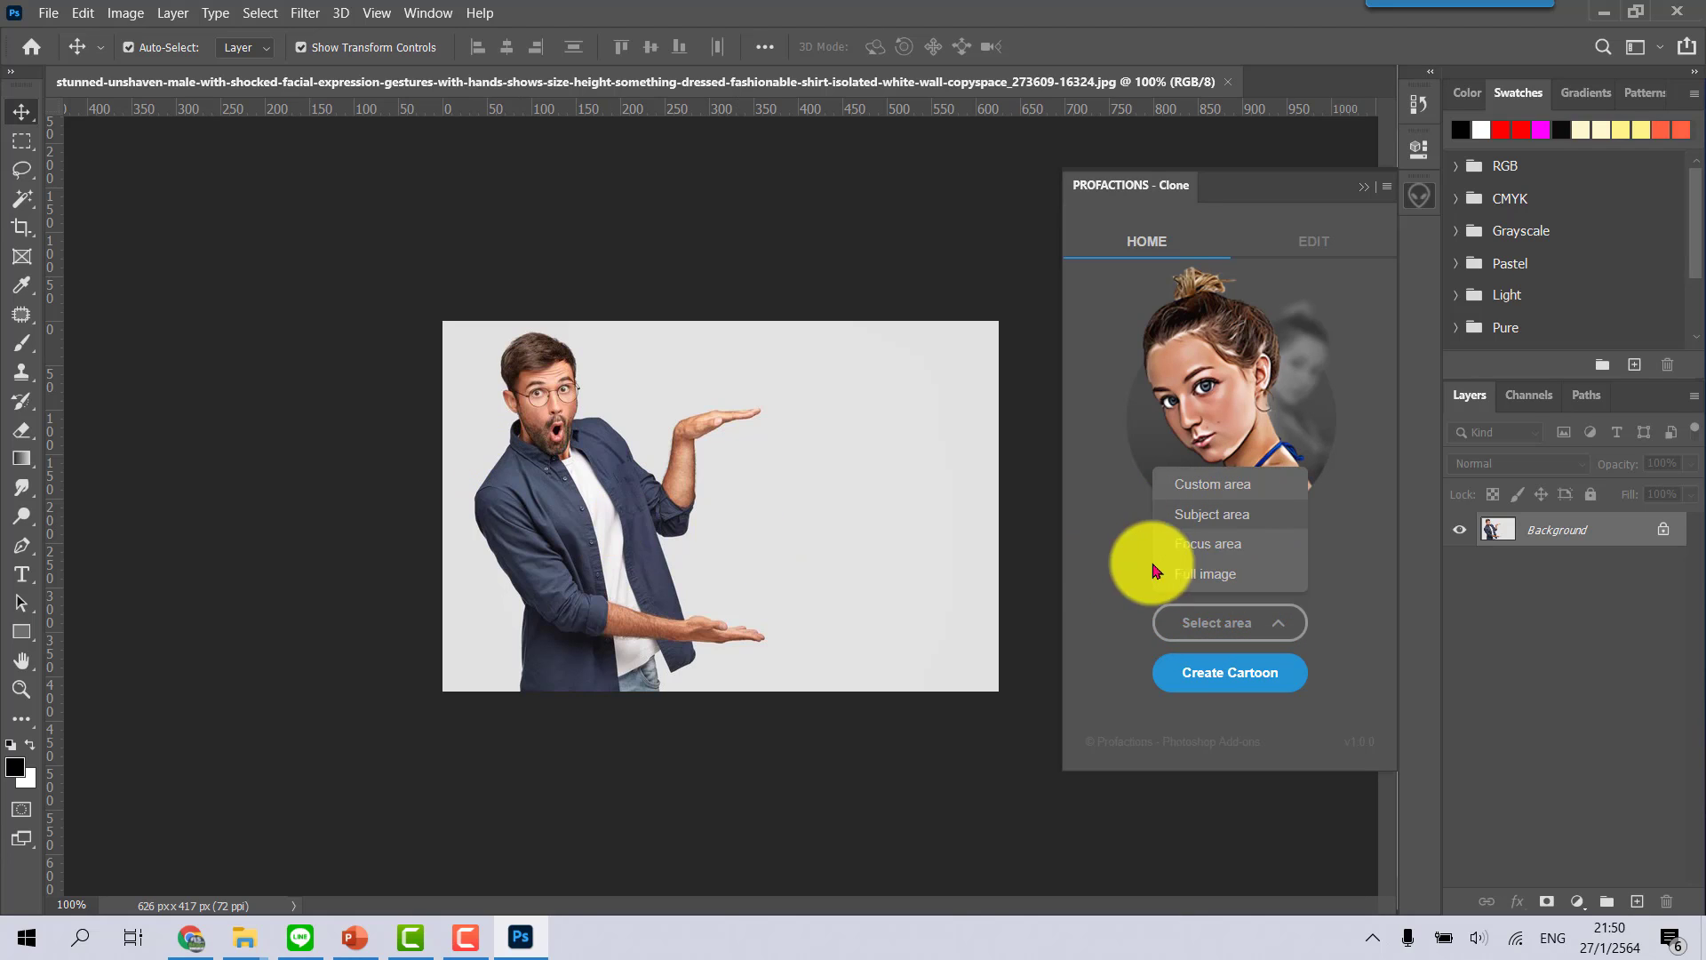
click(1253, 521)
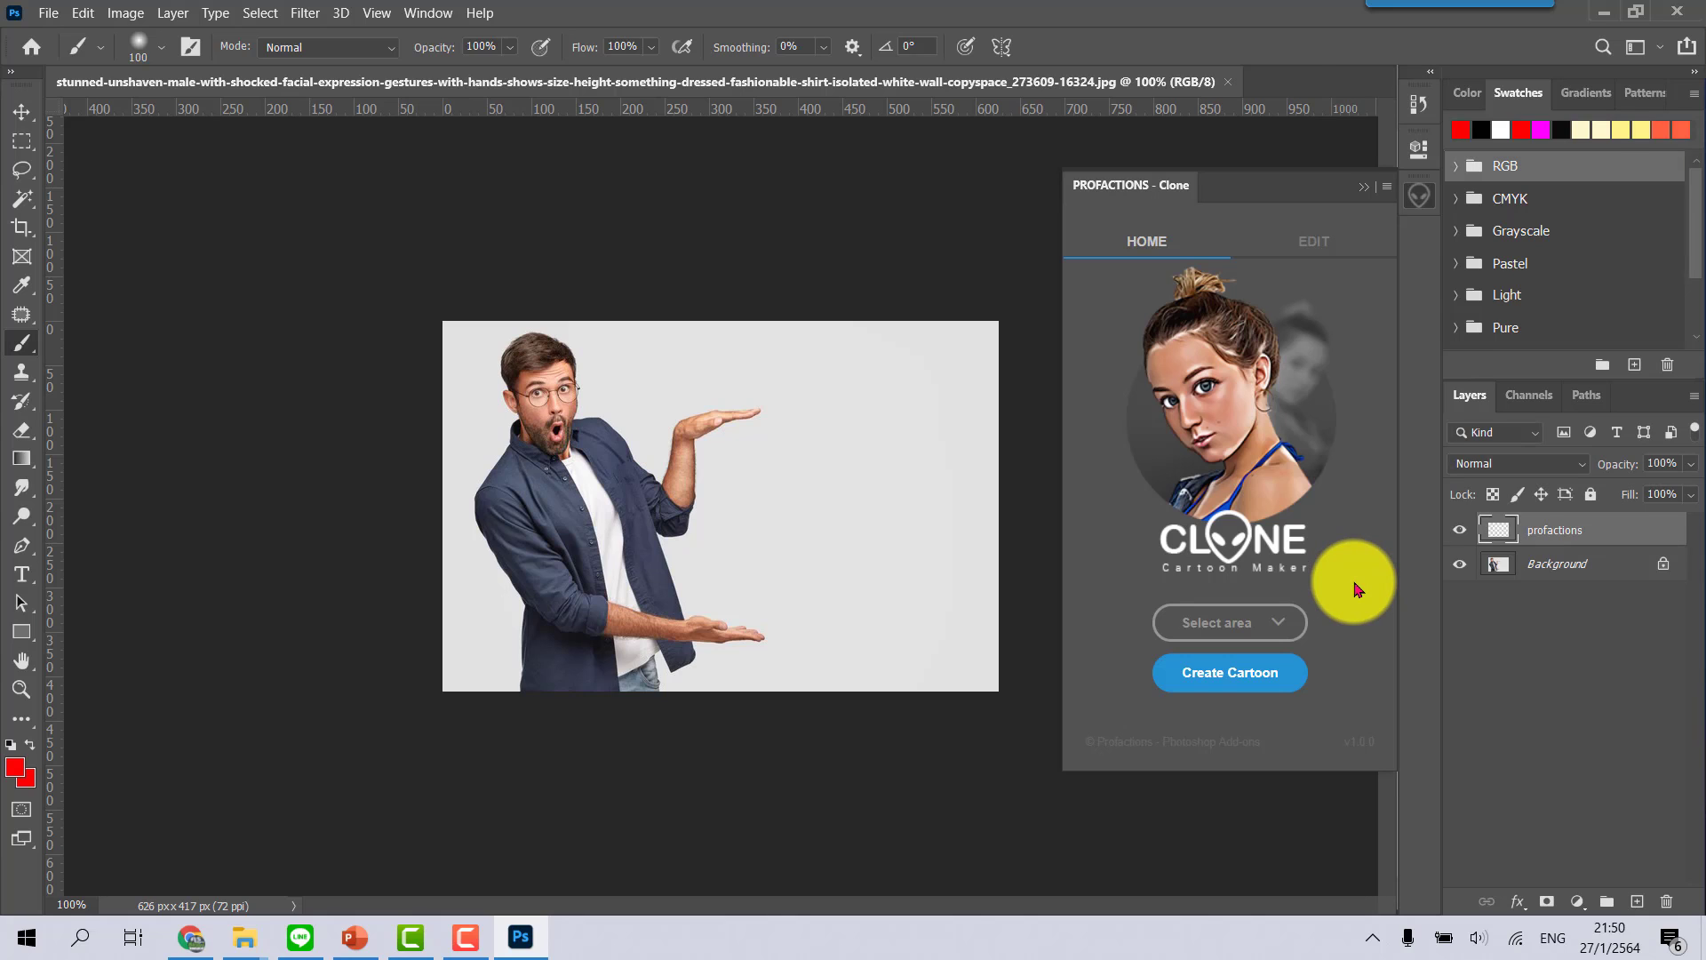
click(1229, 684)
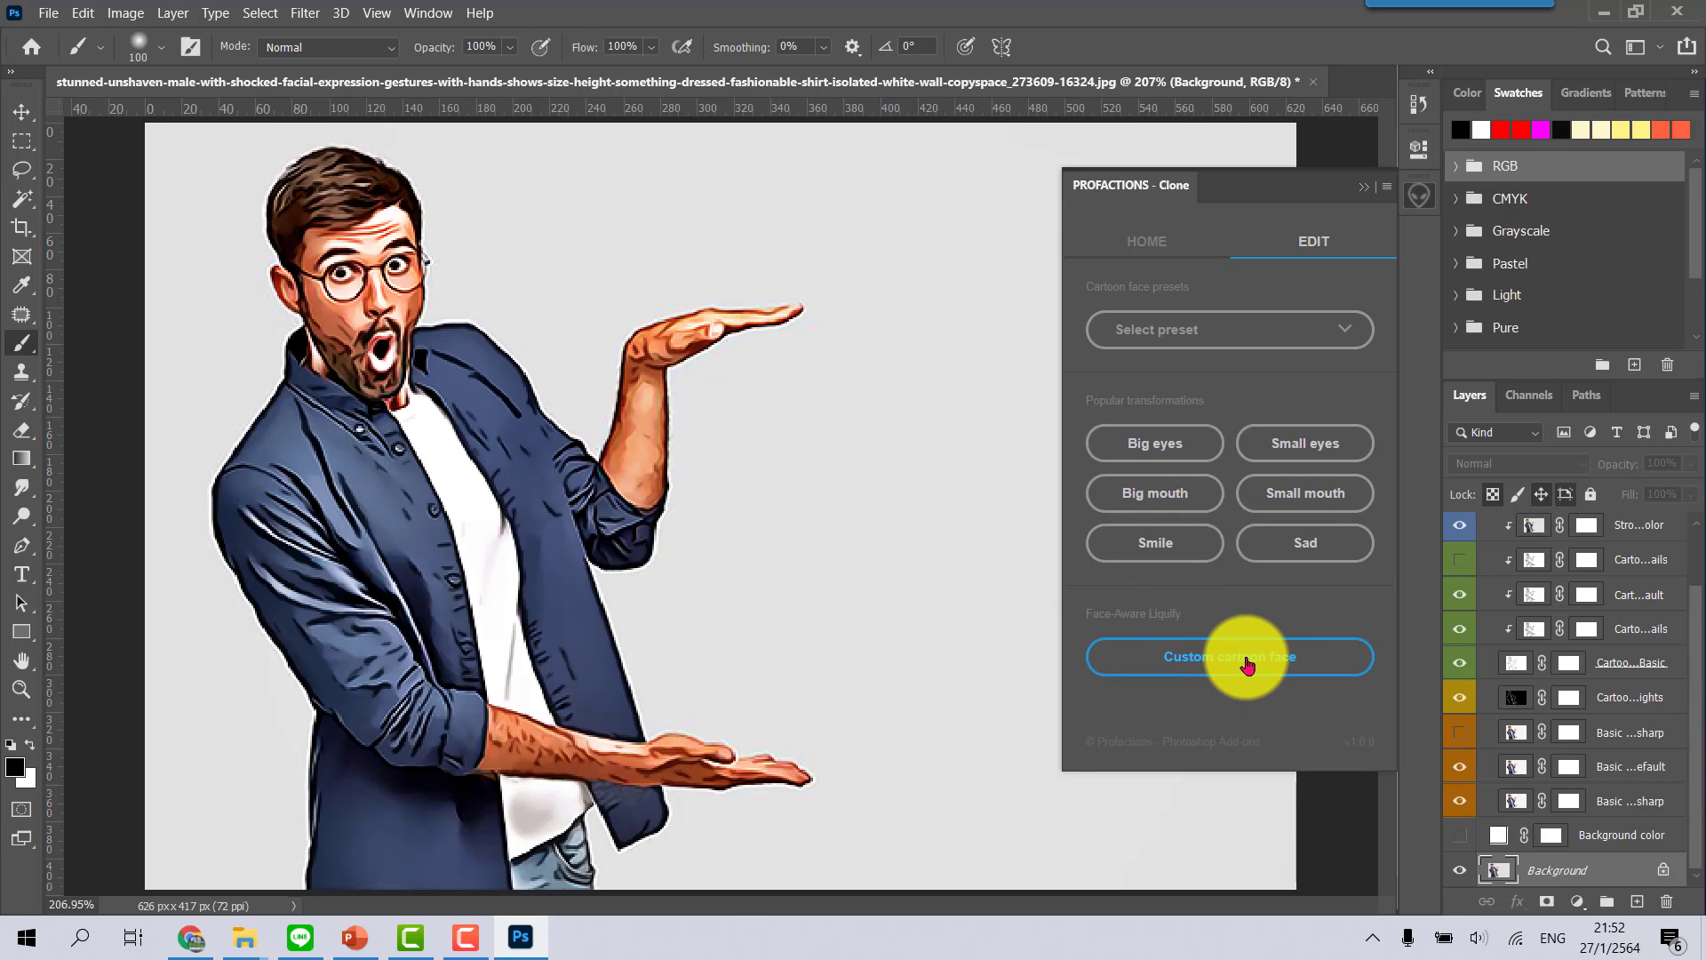
Apply Big eyes to the cartoon man, then cancel the Custom cartoon face Liquify dialog
click(1172, 454)
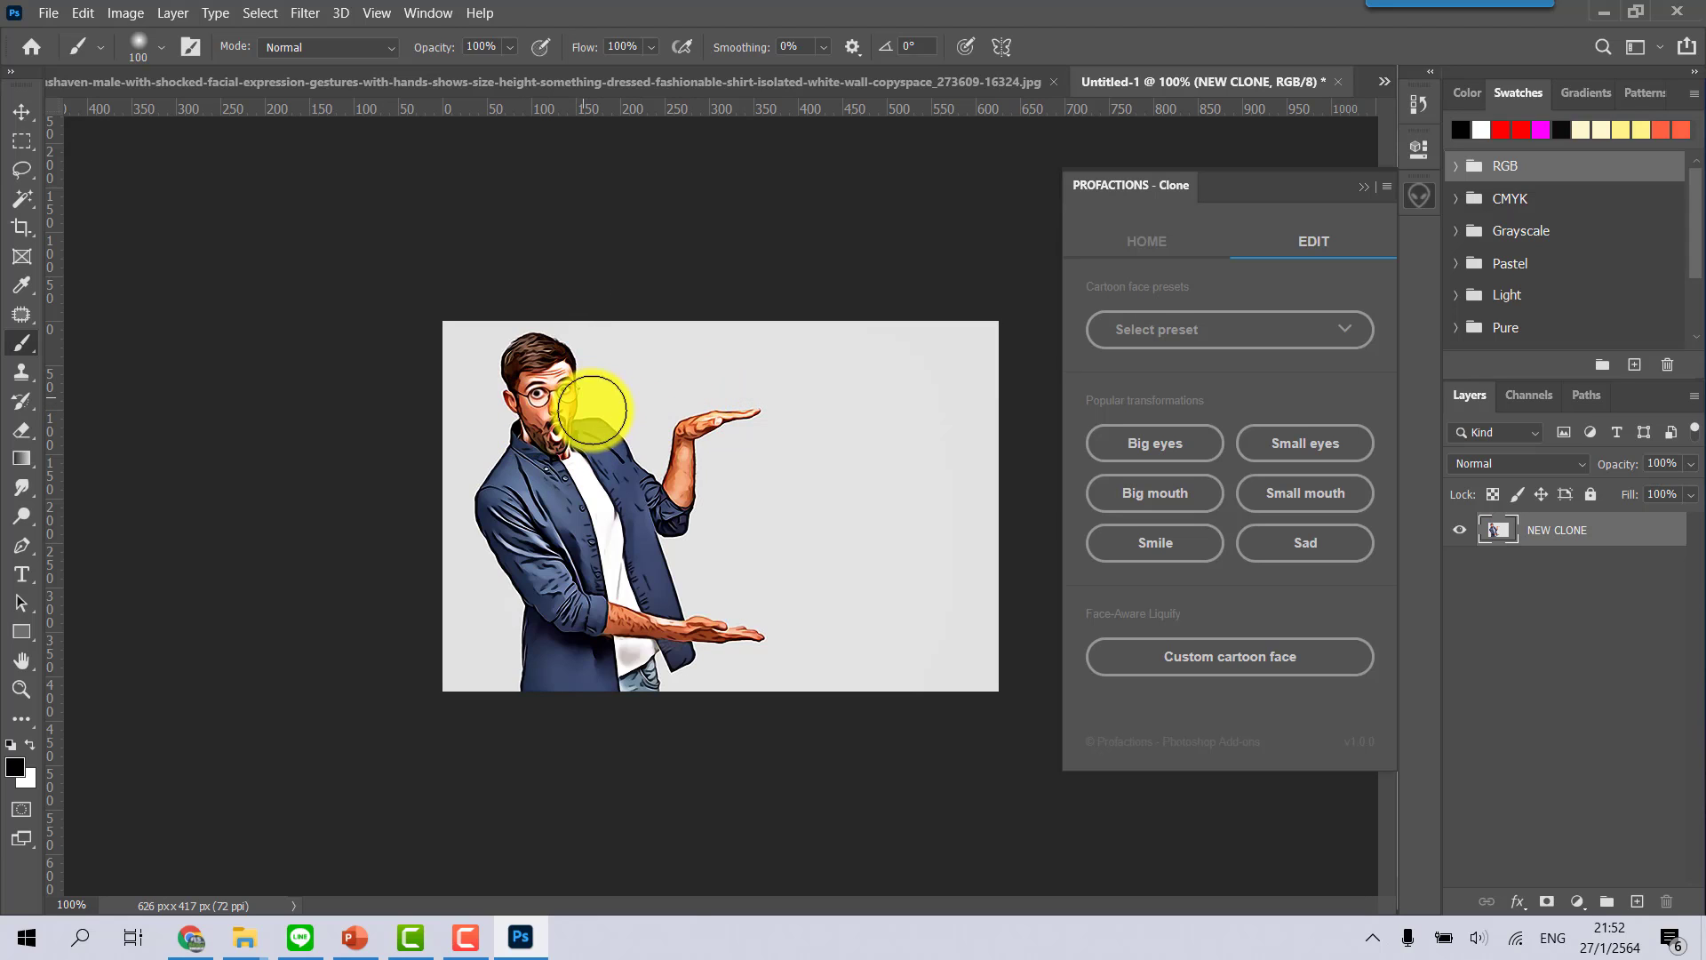
click(1229, 659)
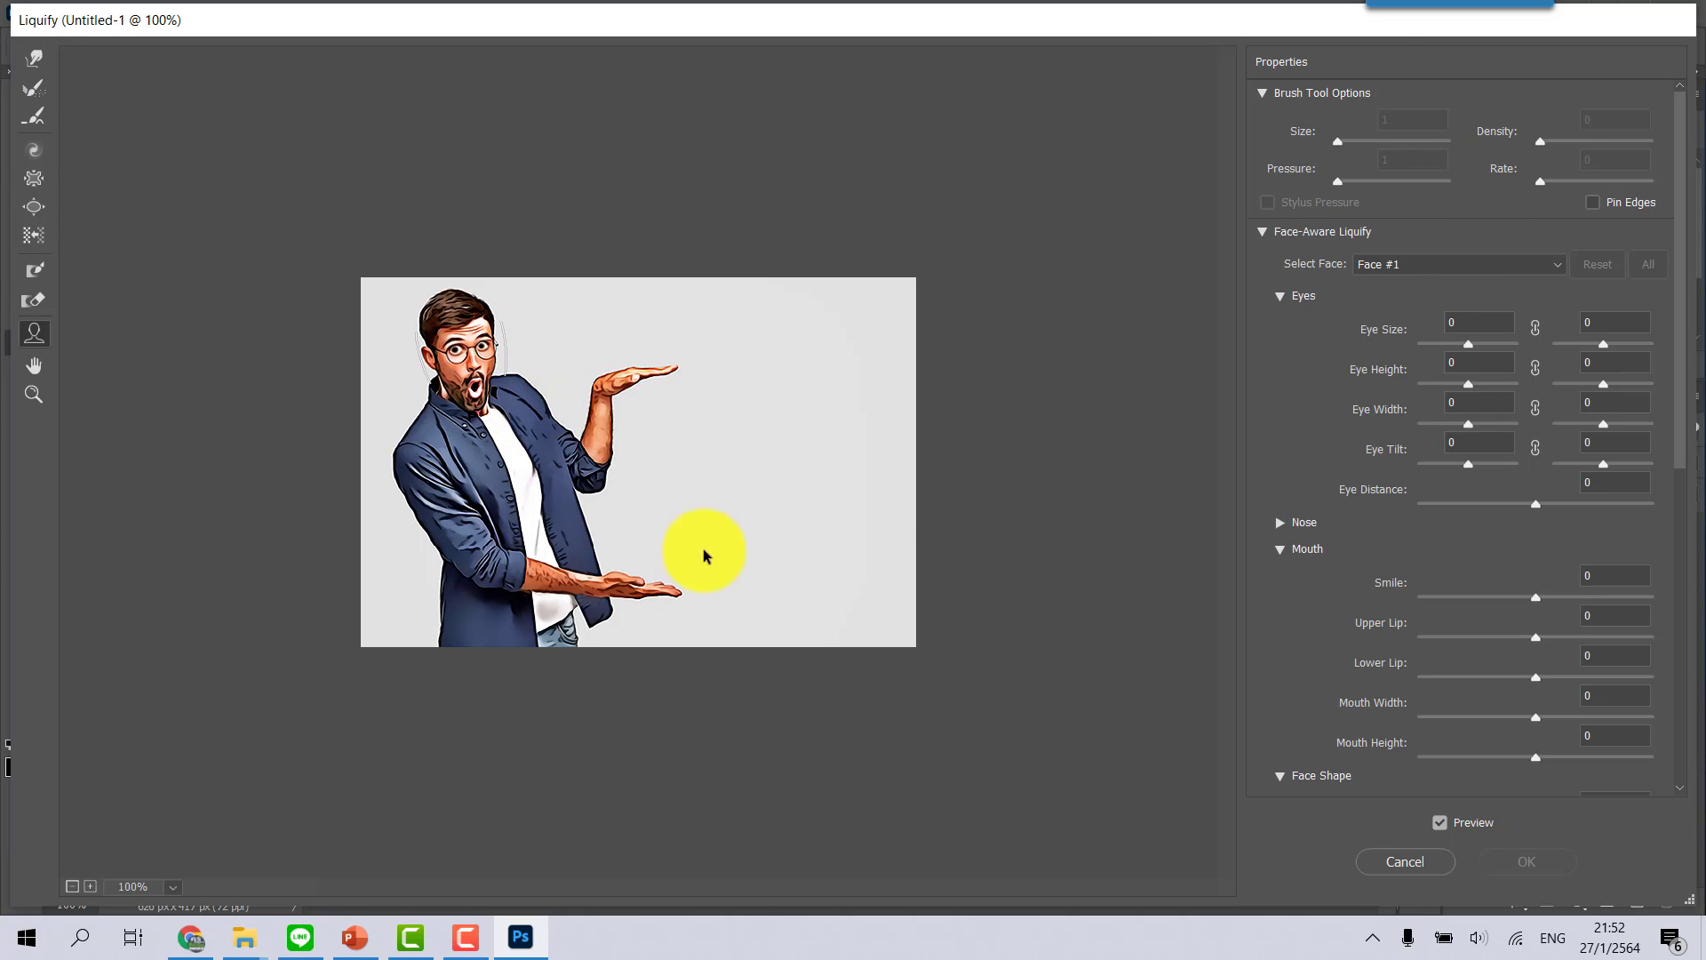
click(1406, 864)
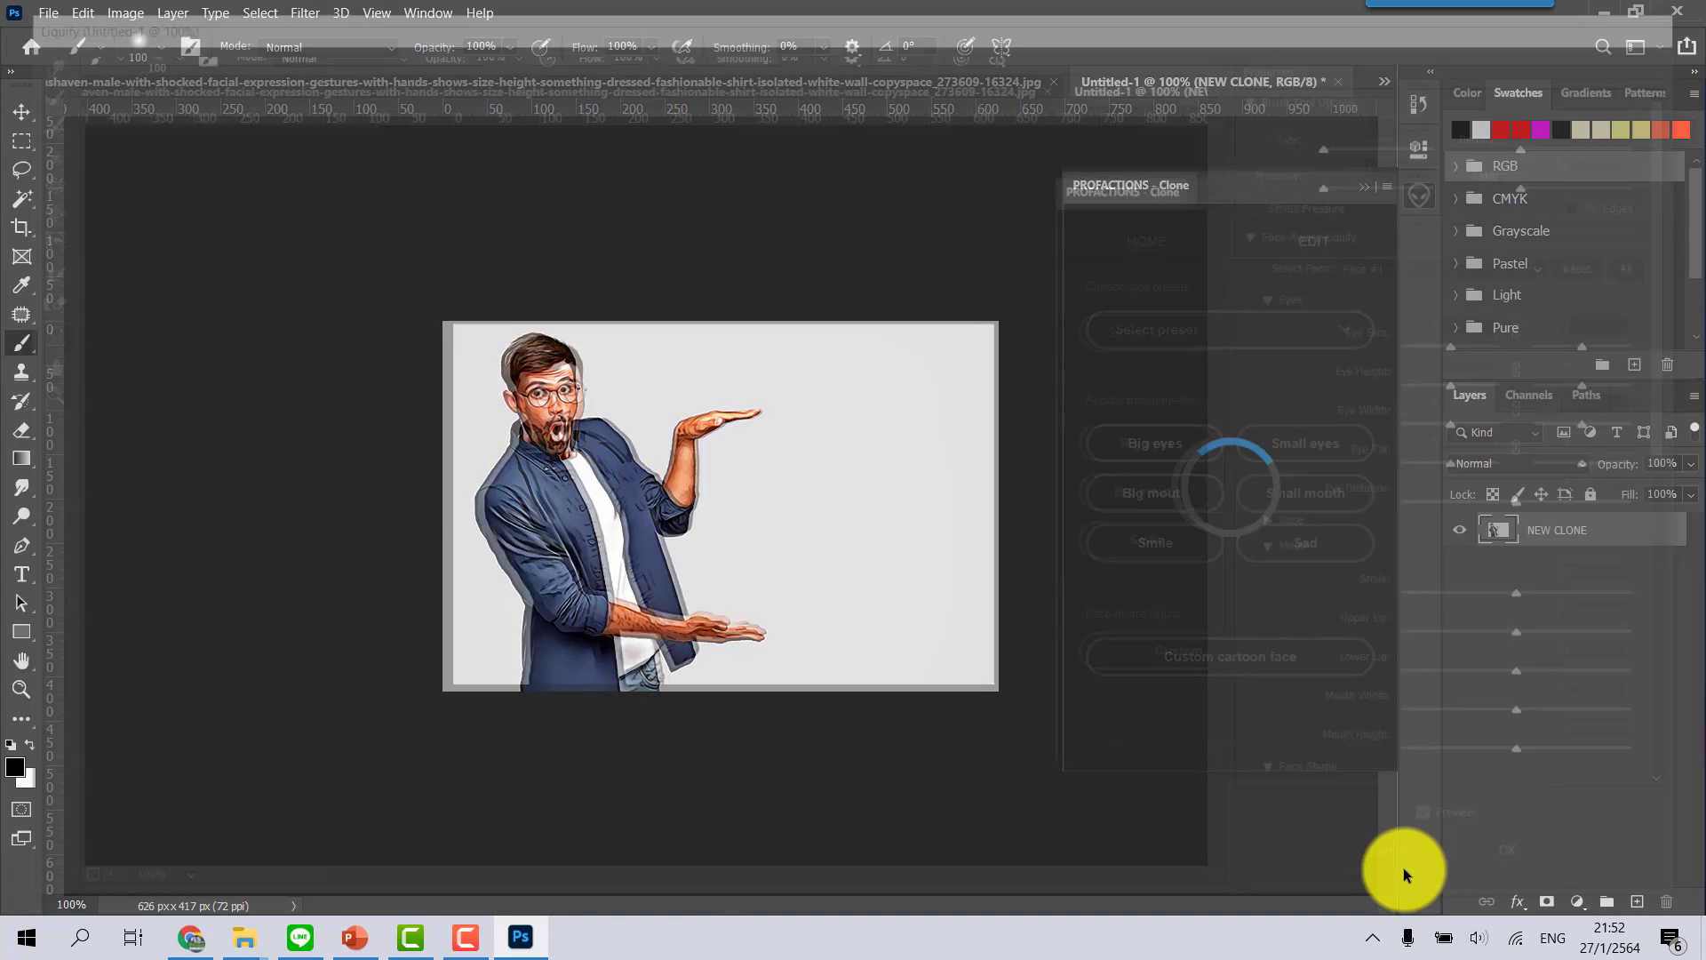
Open the recent portrait of the man in the light blue shirt and tie
click(48, 12)
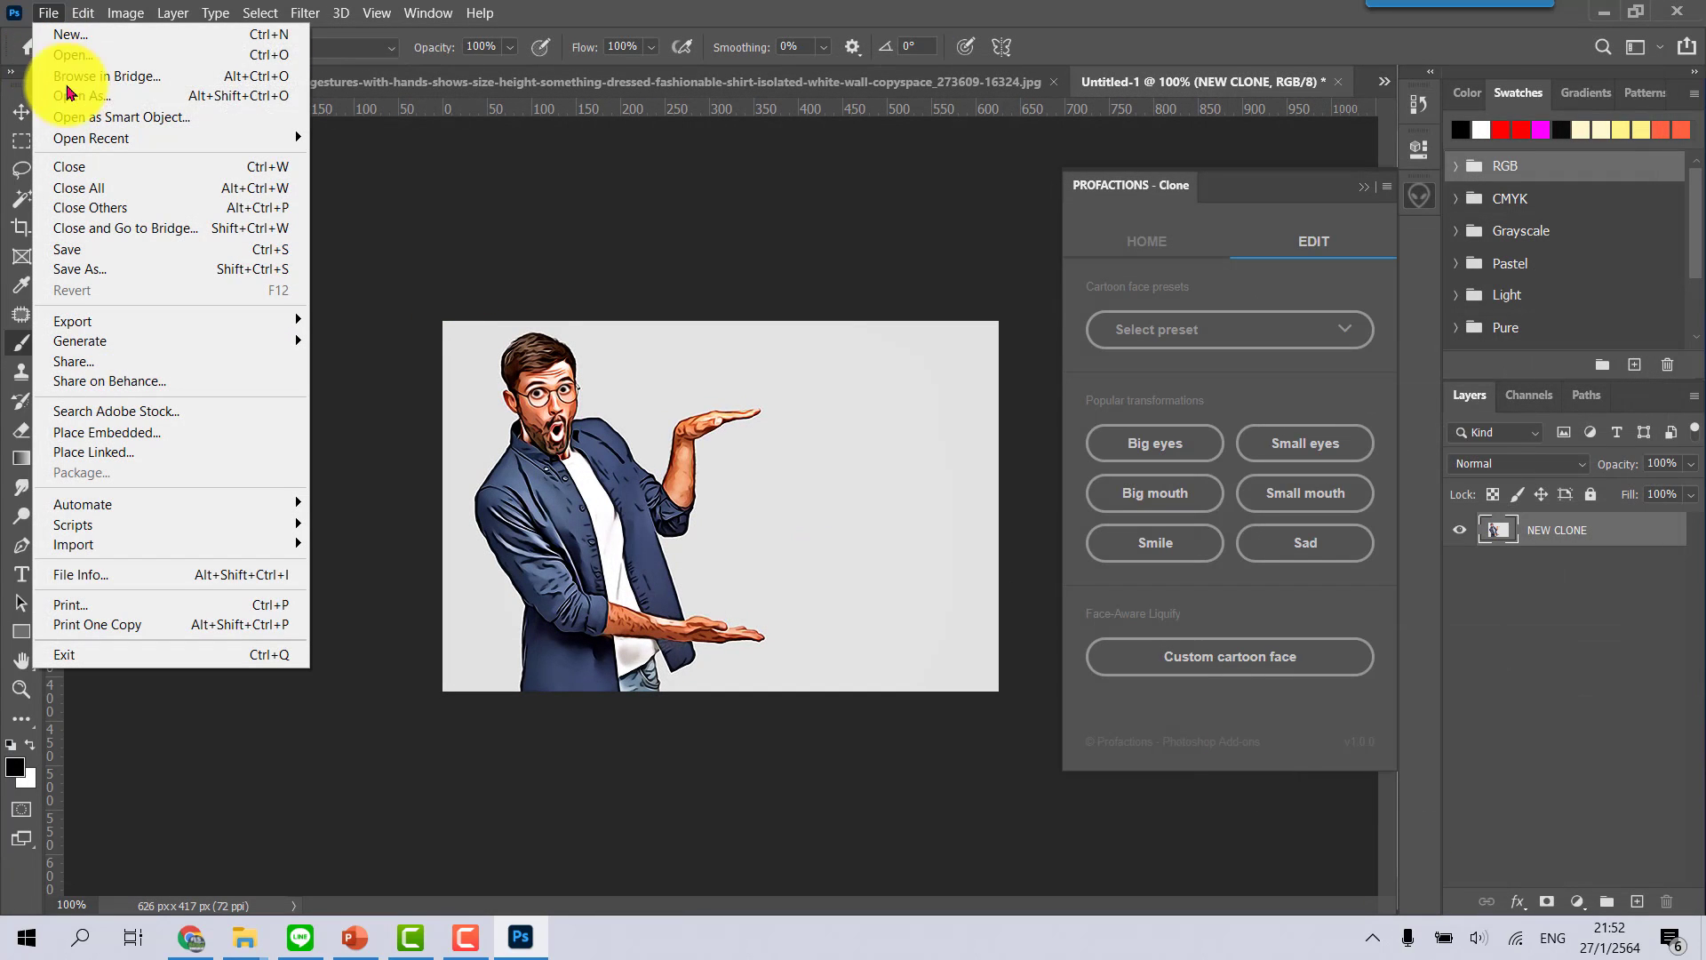
mouse_move(90, 137)
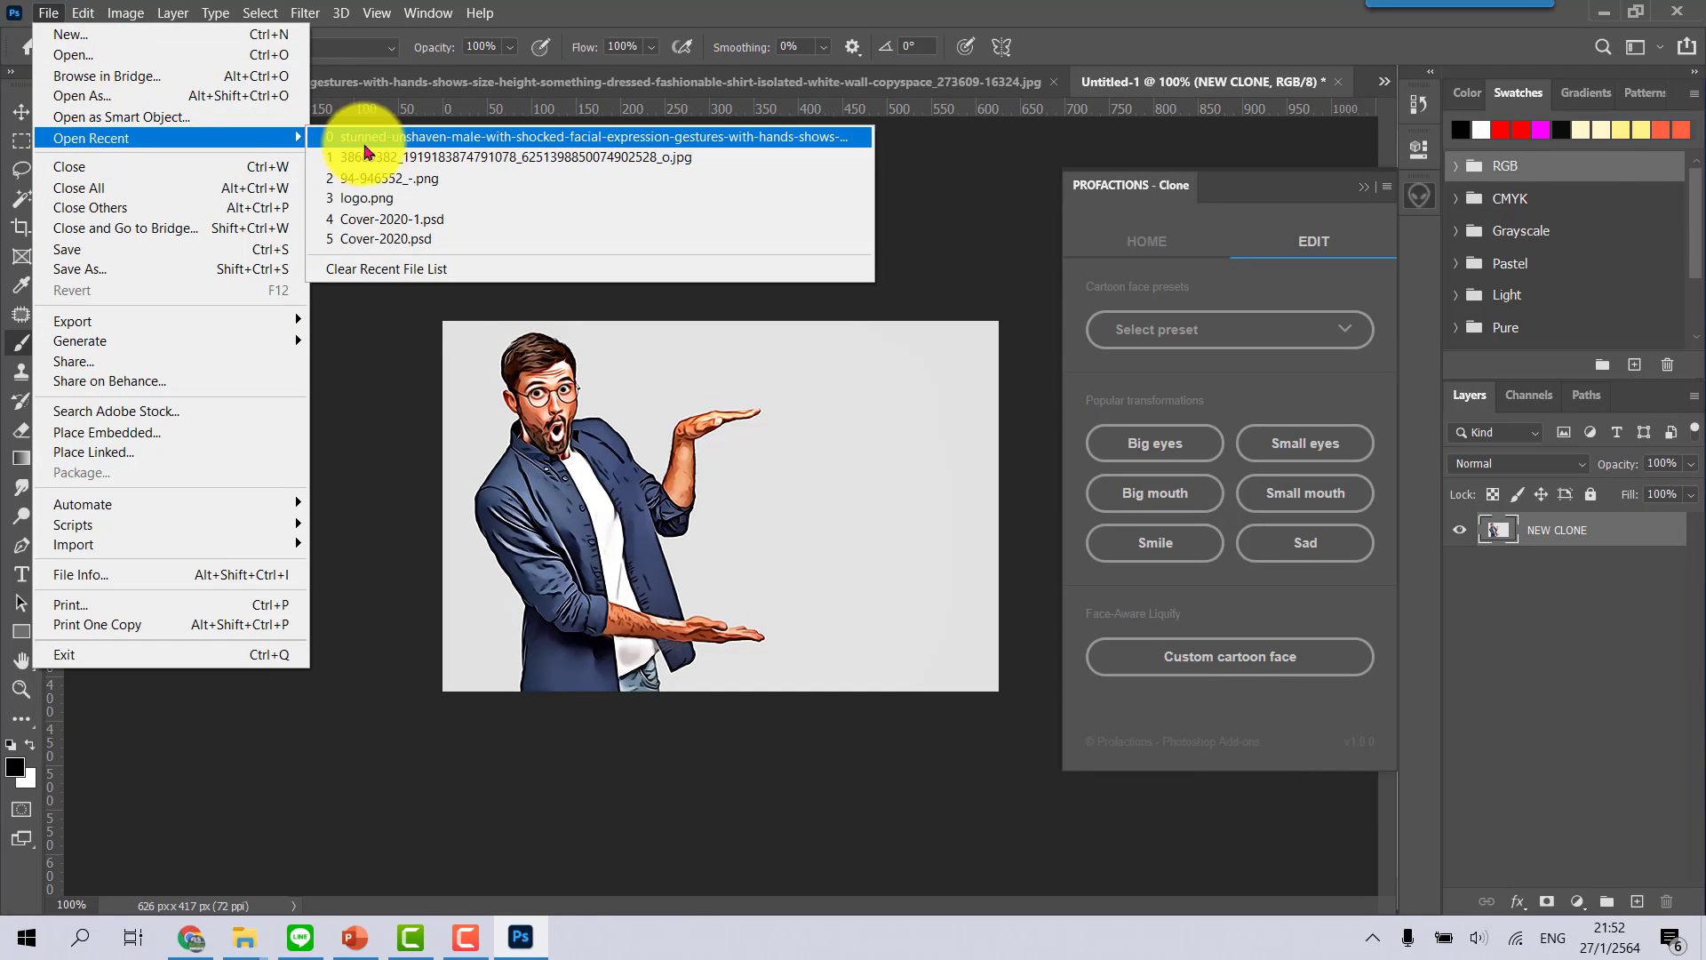
click(377, 160)
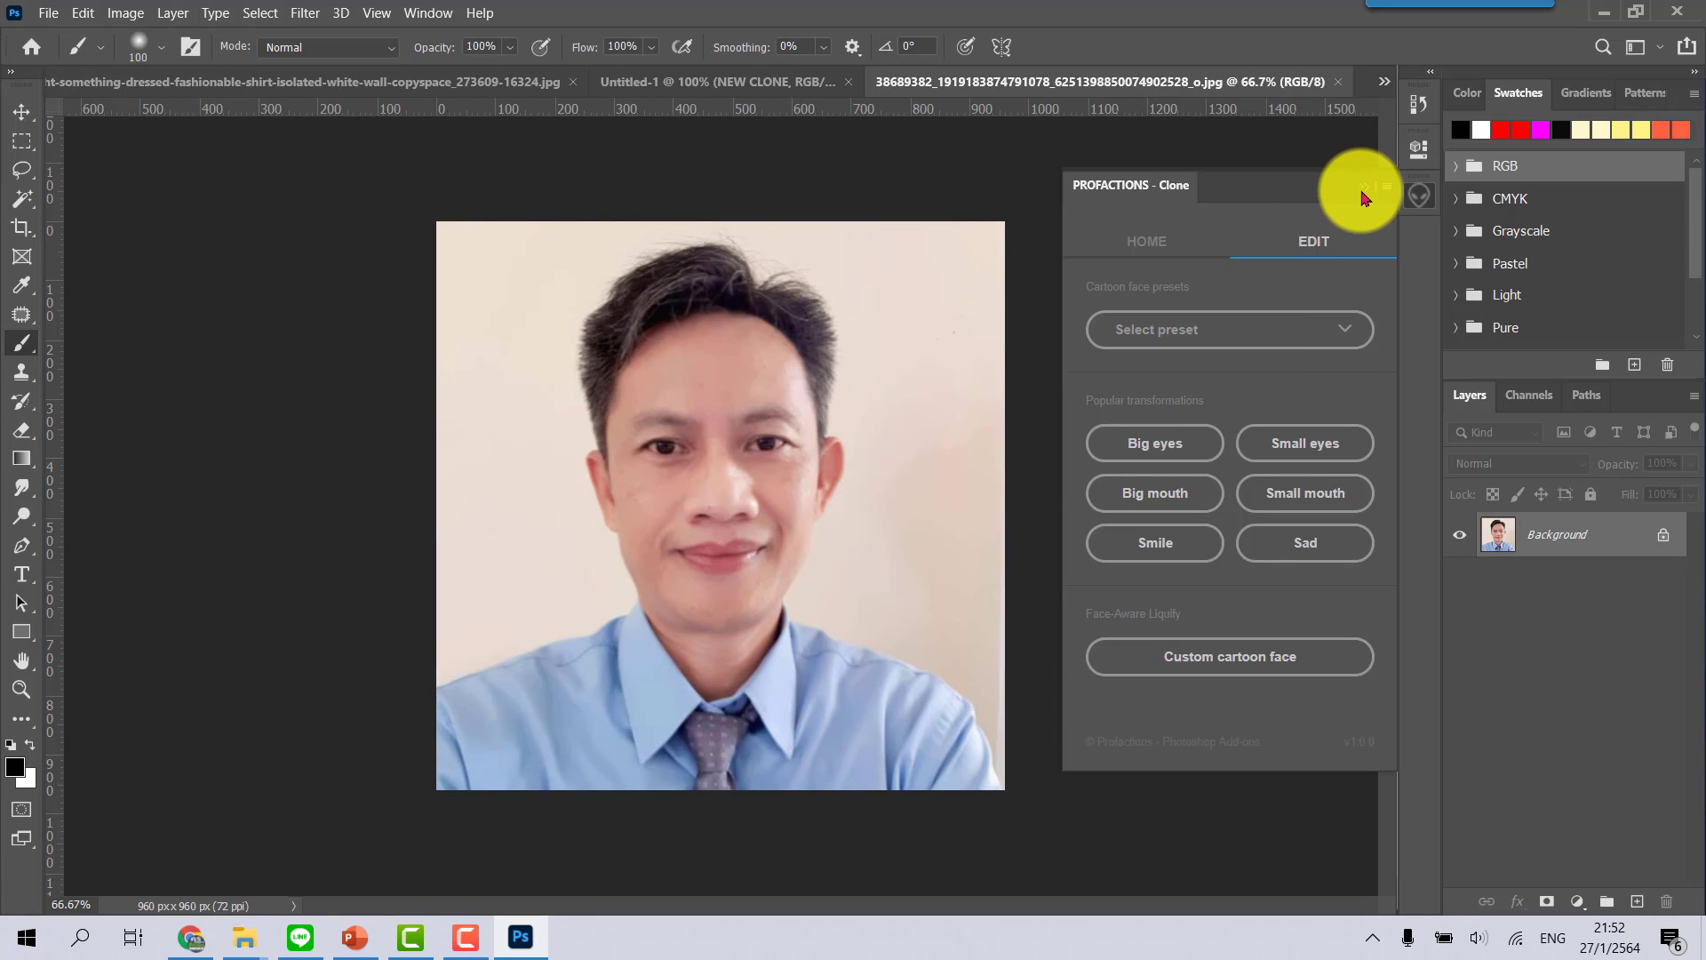
click(1364, 194)
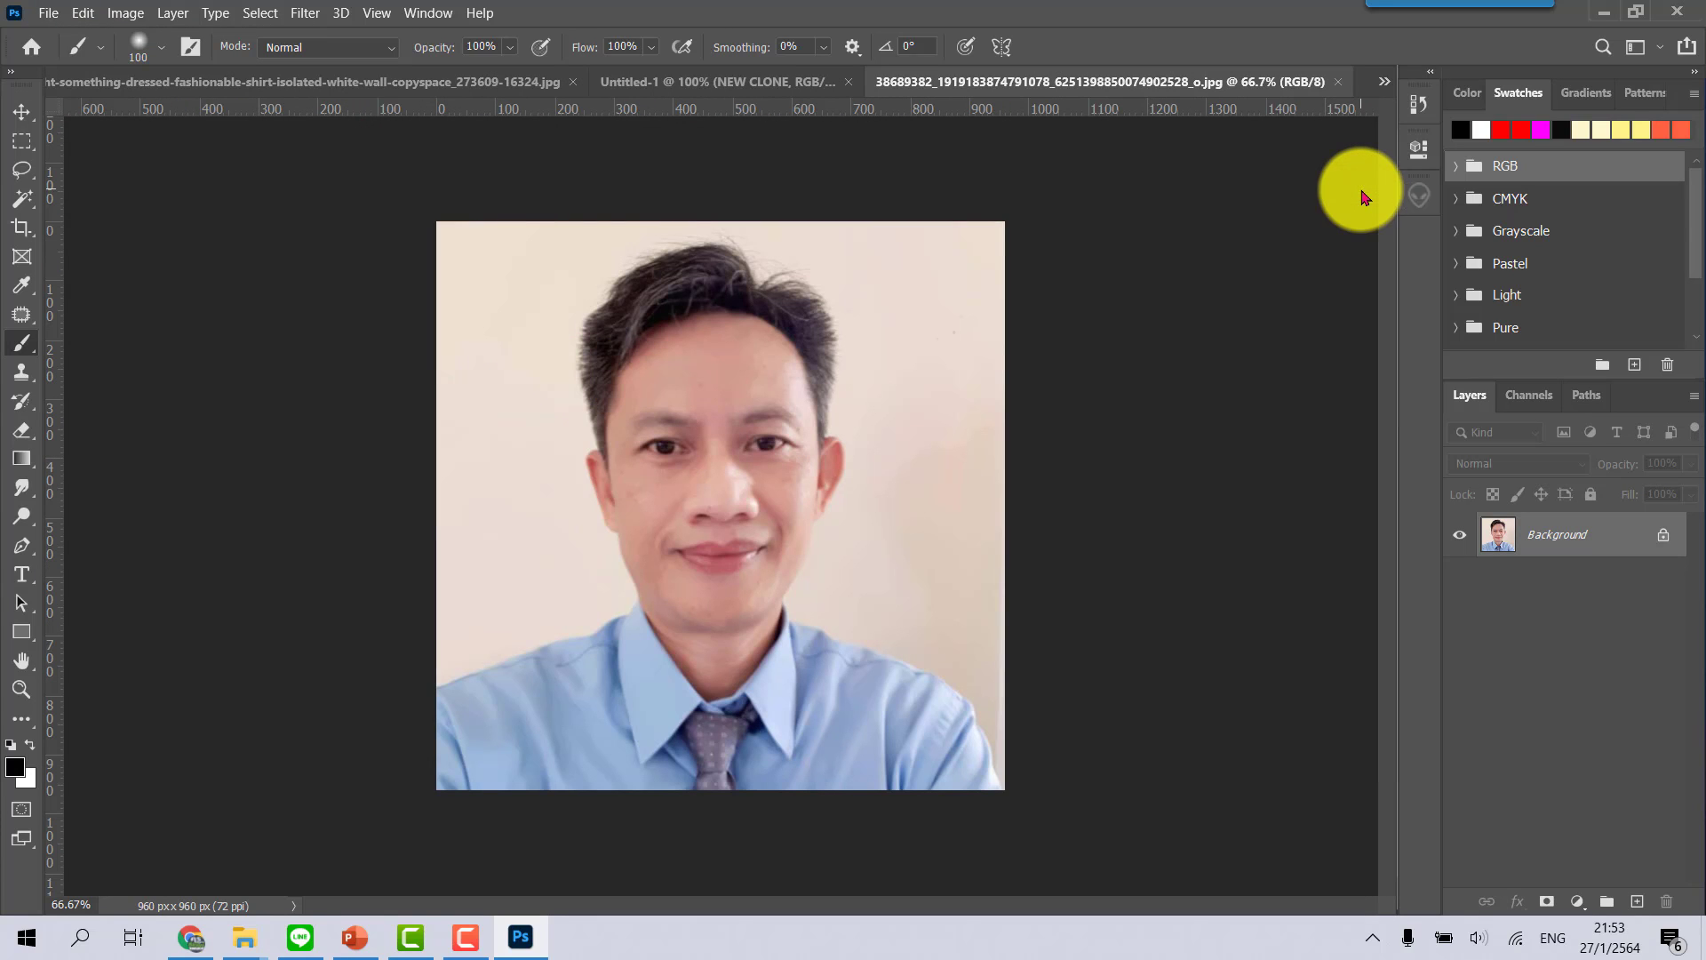
Reopen the PROFACTIONS - Clone panel and set the area to Subject area
click(429, 13)
mouse_move(511, 98)
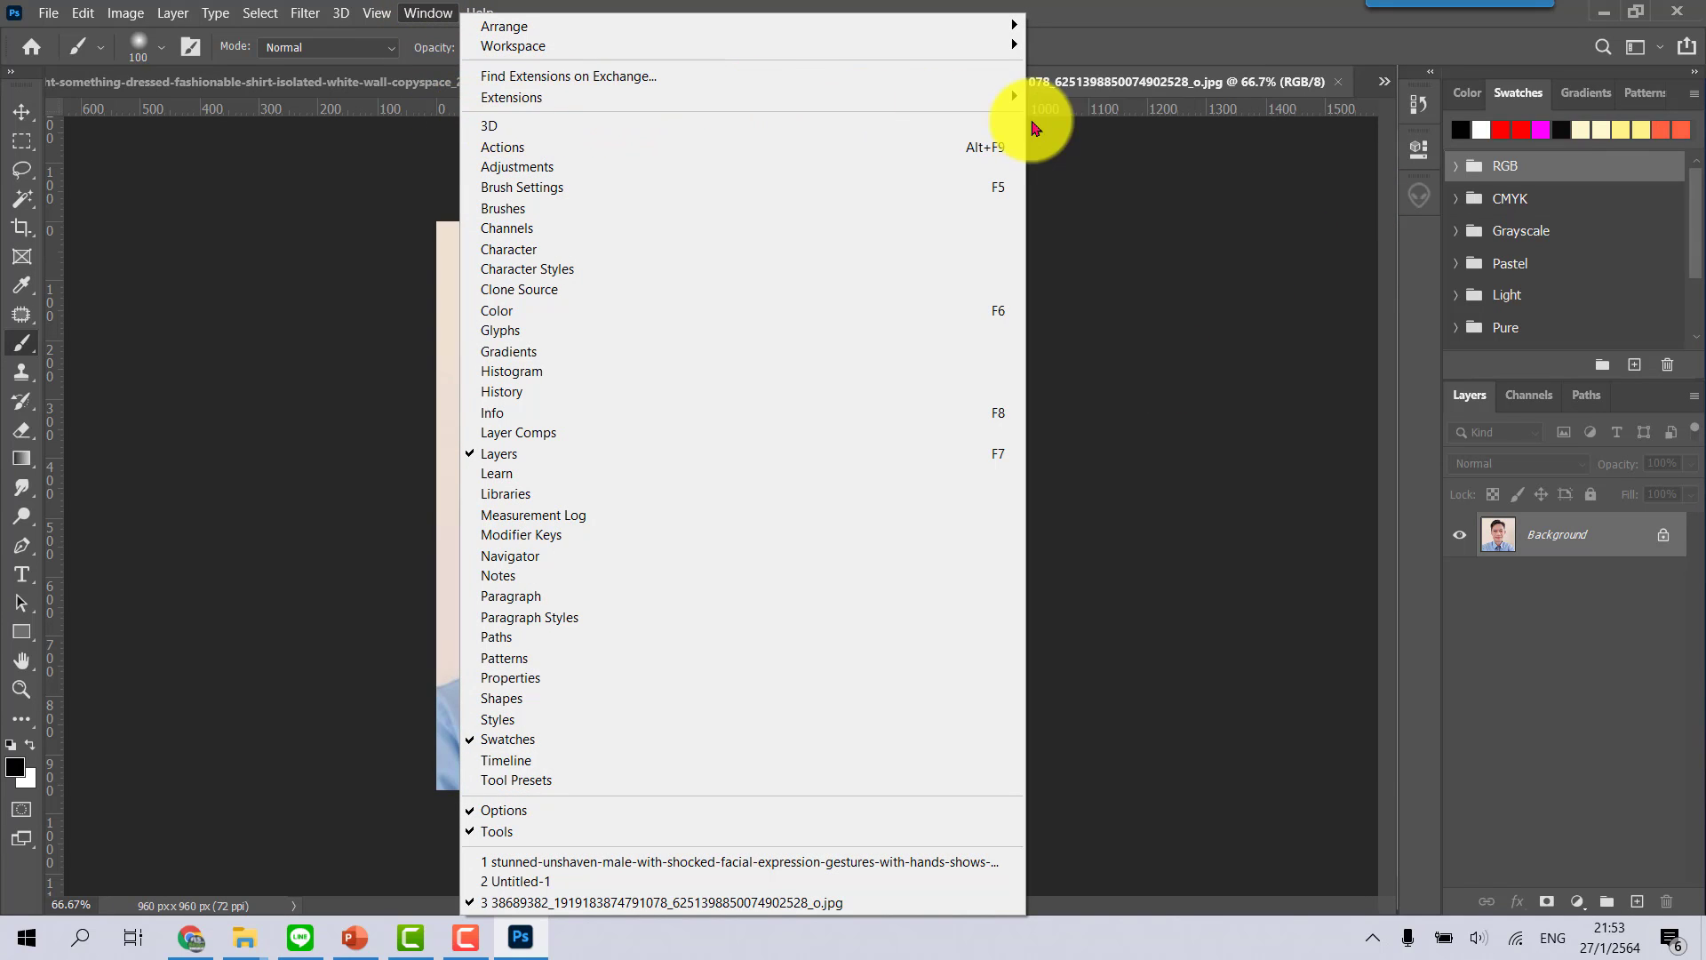
click(1088, 116)
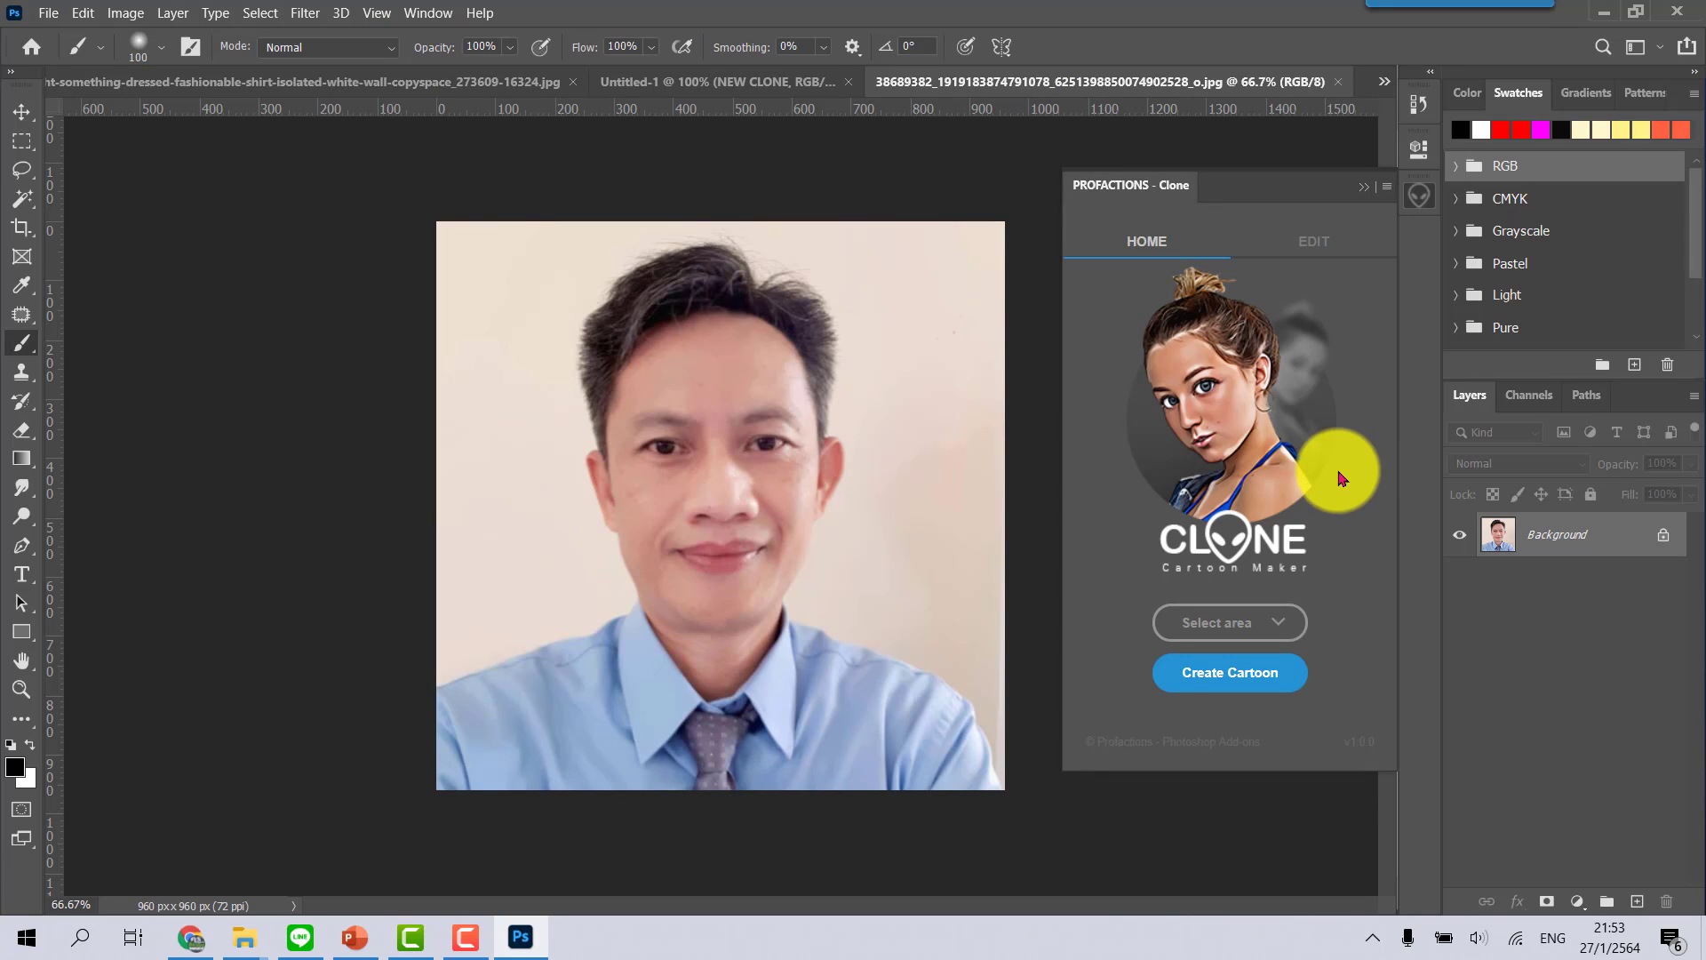
click(1281, 622)
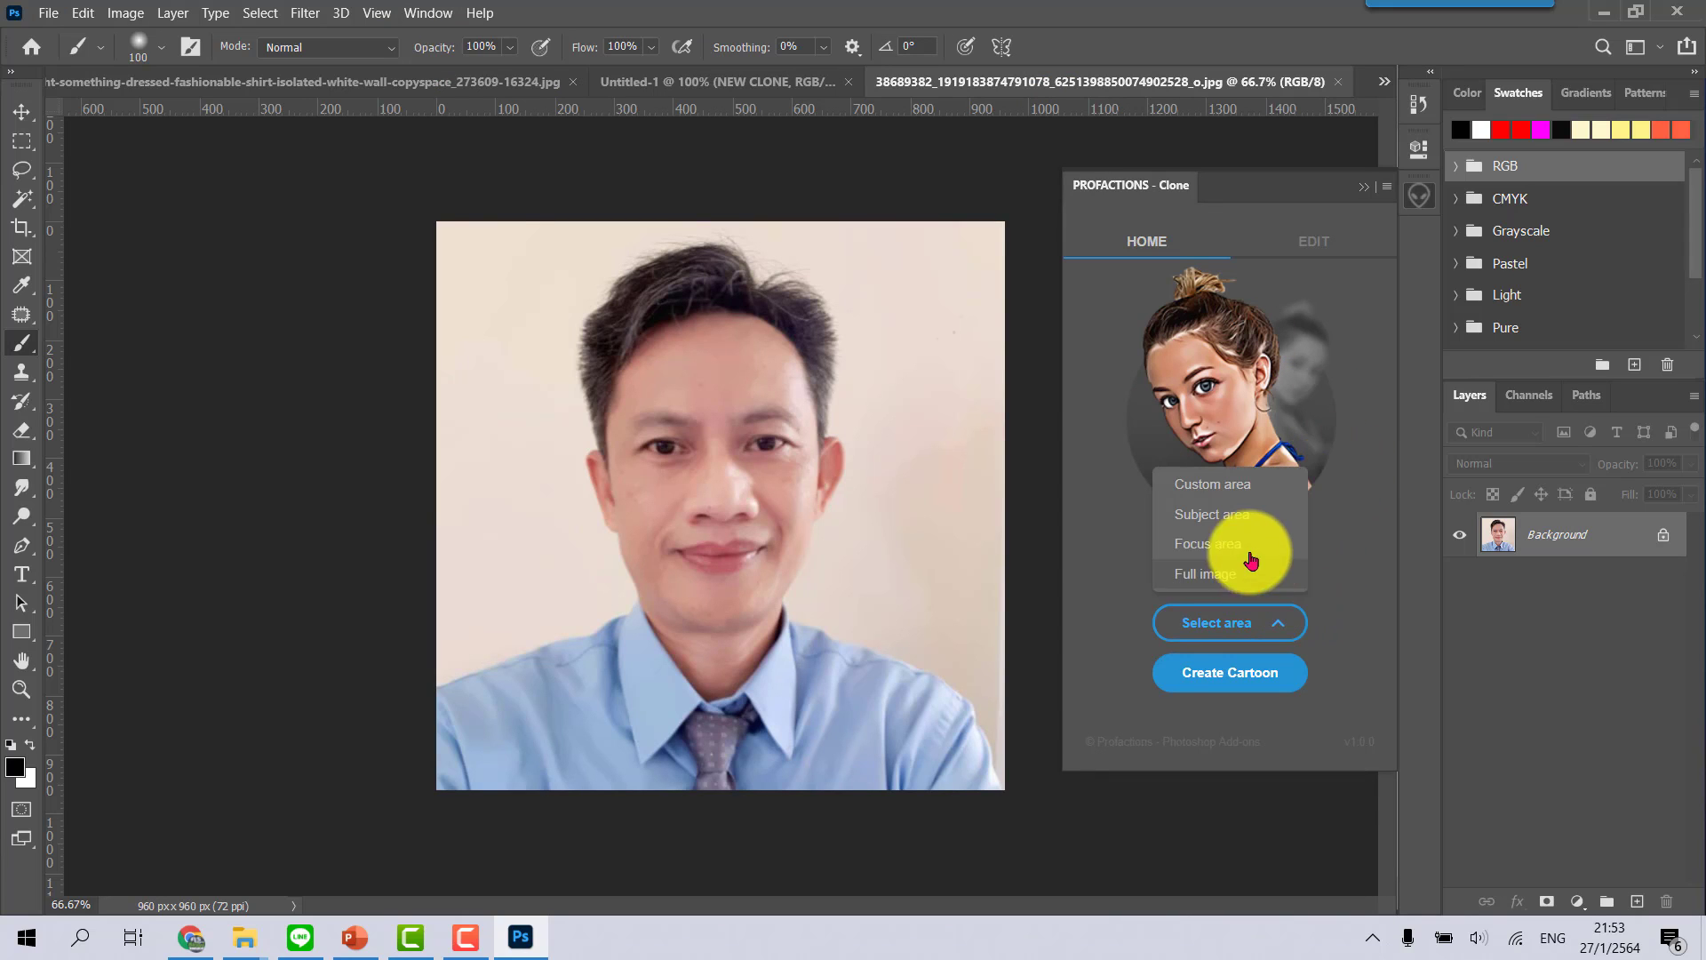
click(1245, 514)
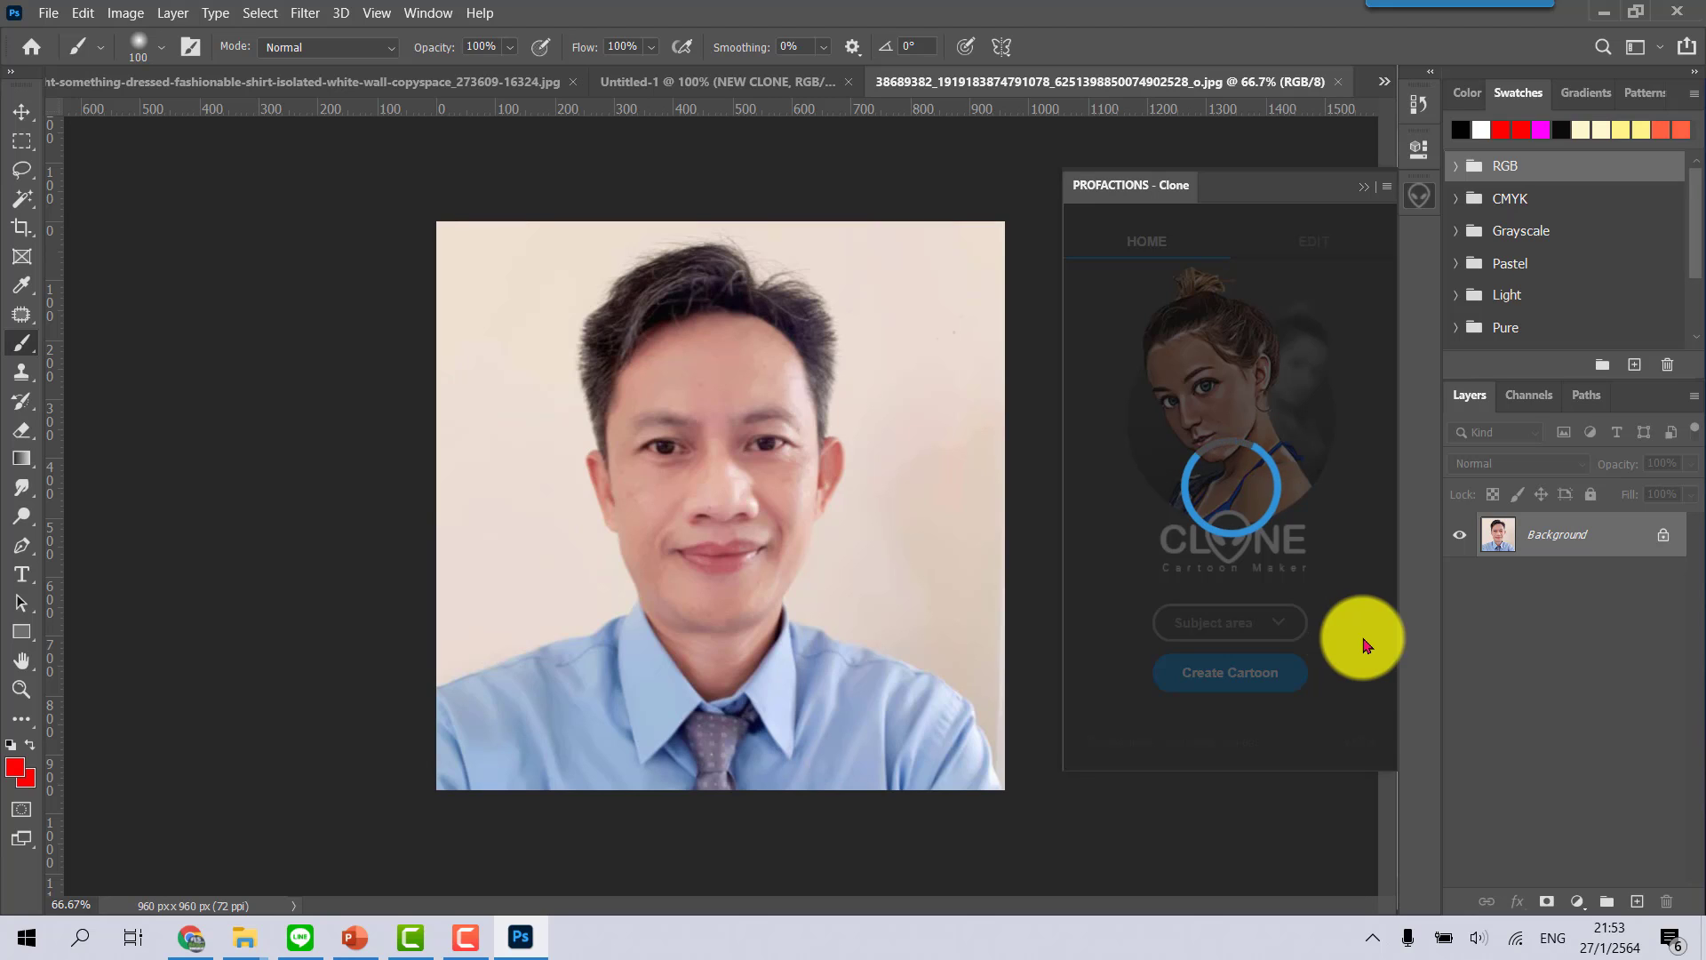
Run Create Cartoon on the blue-shirt portrait and let processing finish
click(1265, 701)
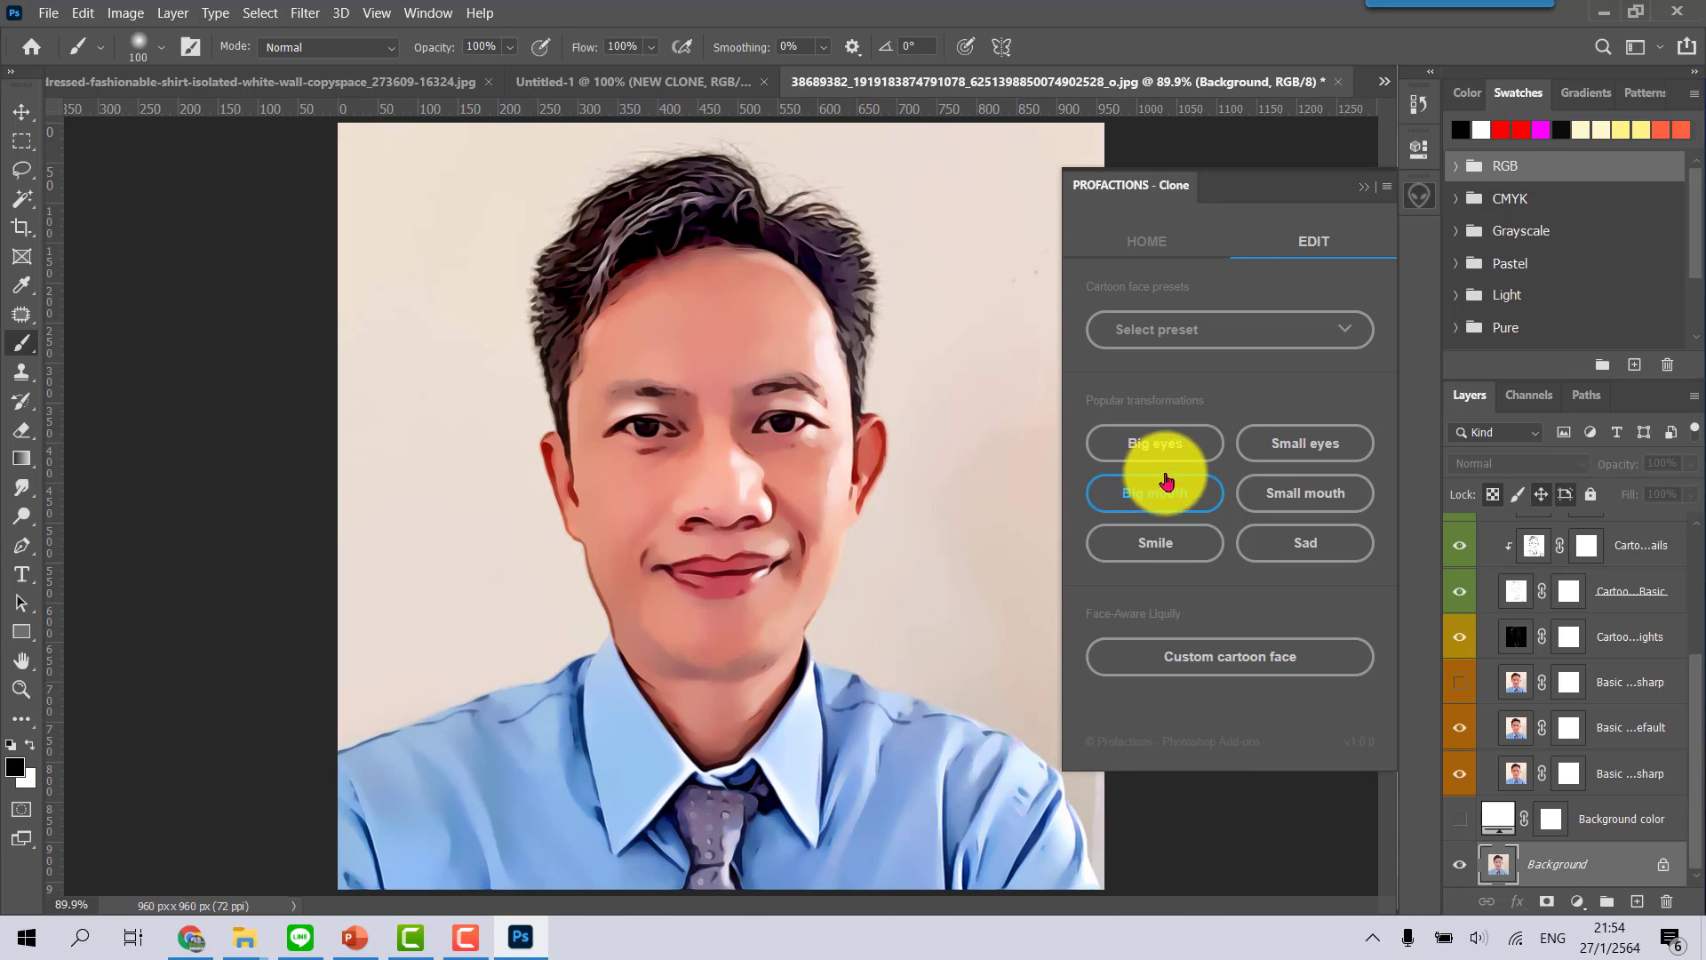
Check the cartoon face presets without choosing one, then apply Big eyes to the portrait
click(1259, 456)
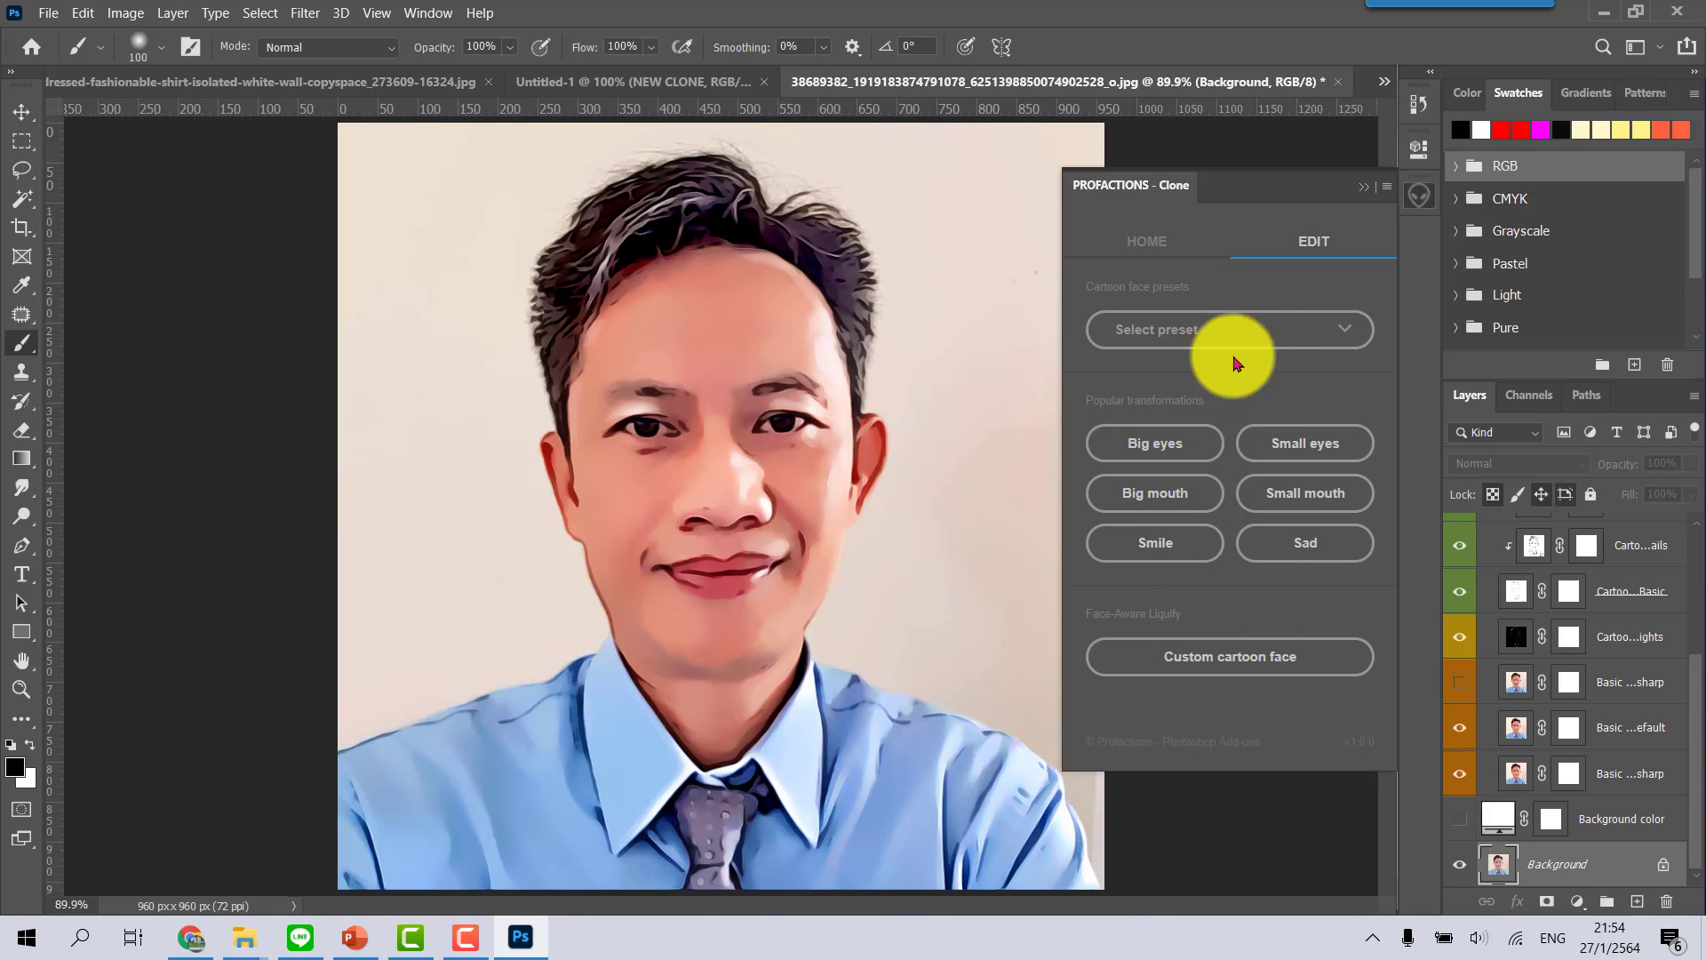
click(1253, 335)
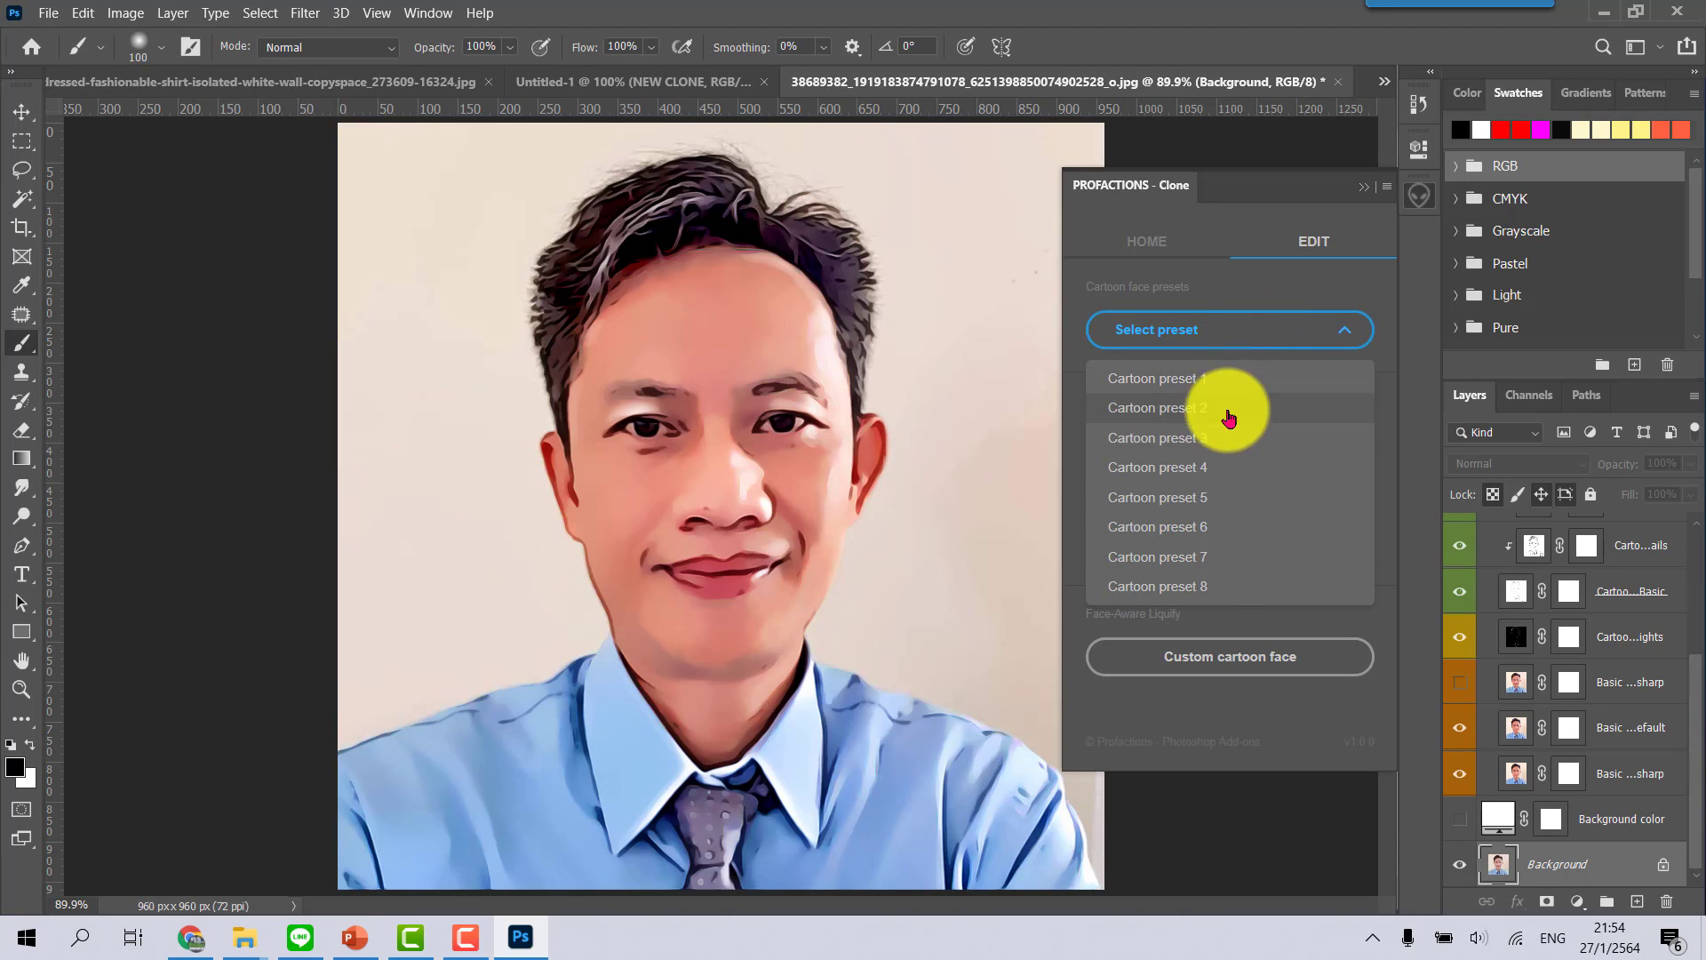
click(1080, 349)
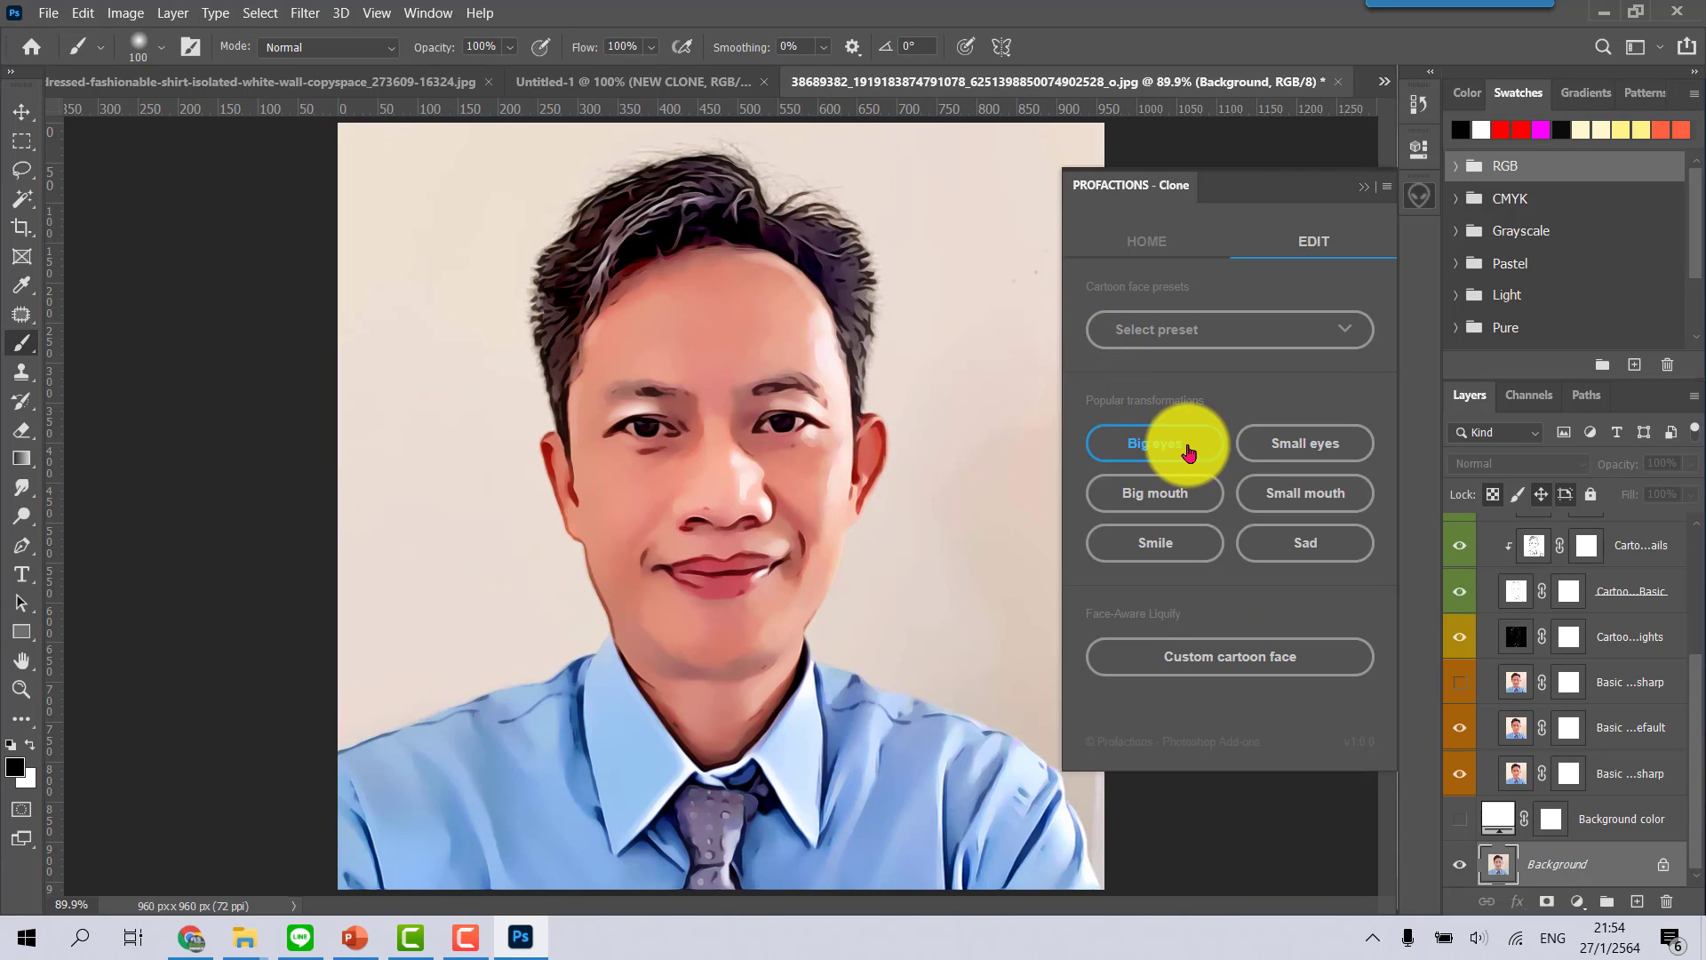
click(1180, 453)
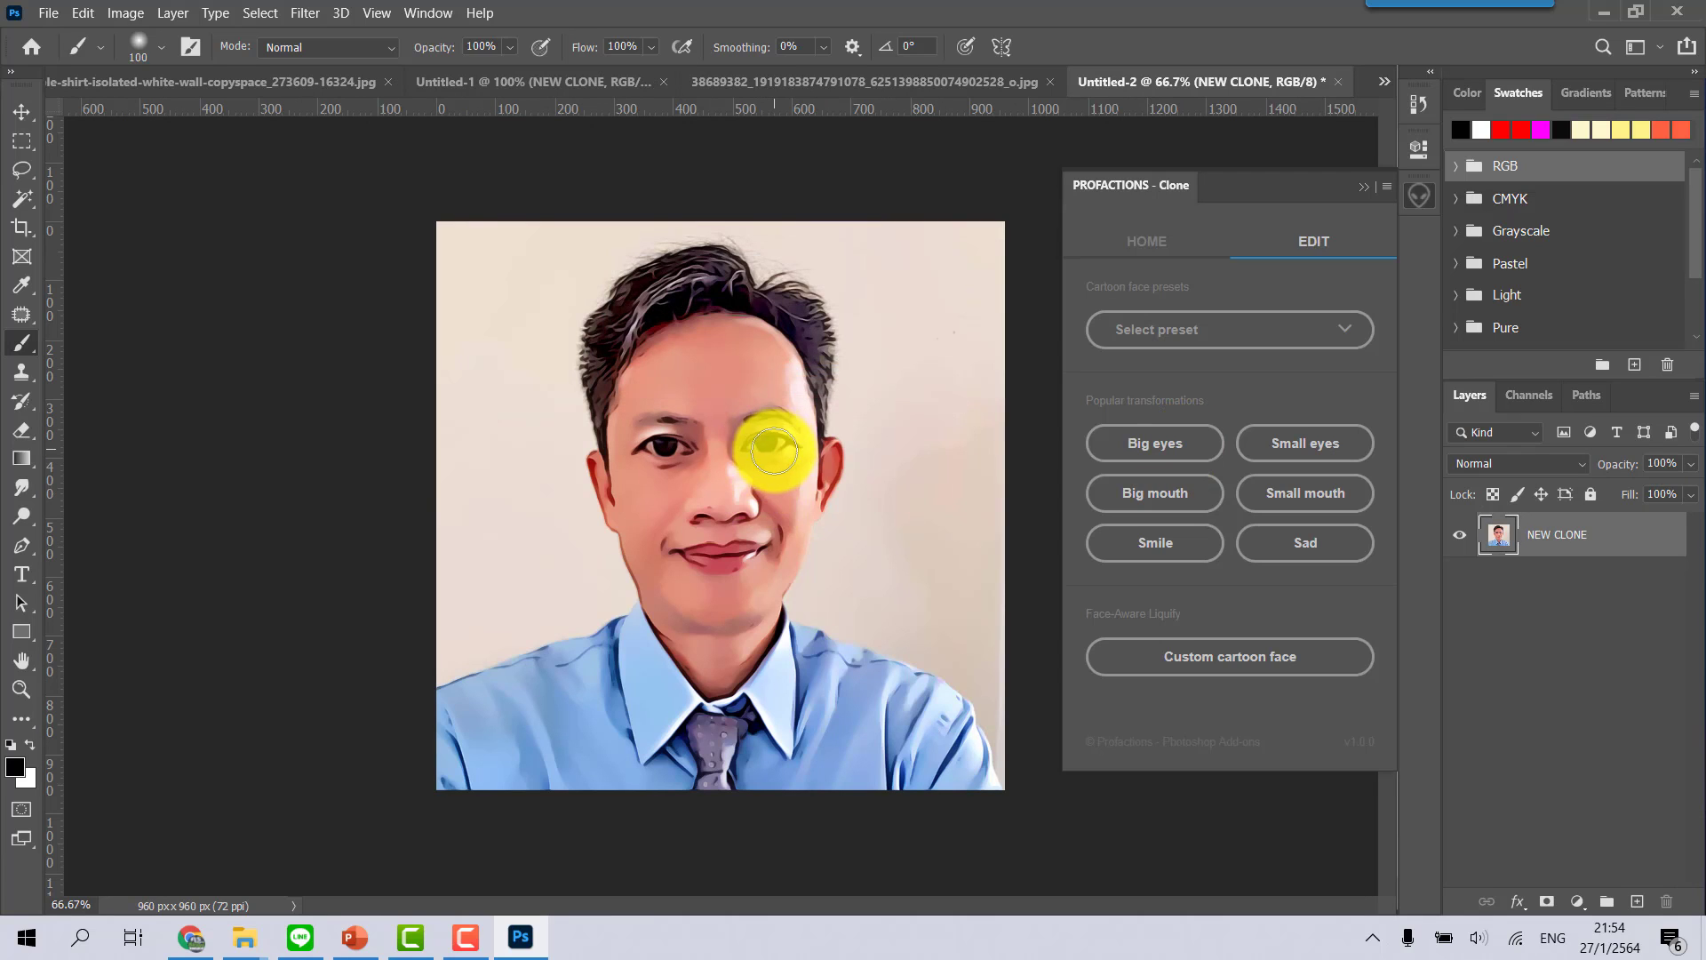
Apply Big mouth to the cartoon portrait, then switch to the PowerPoint presentation
click(1181, 506)
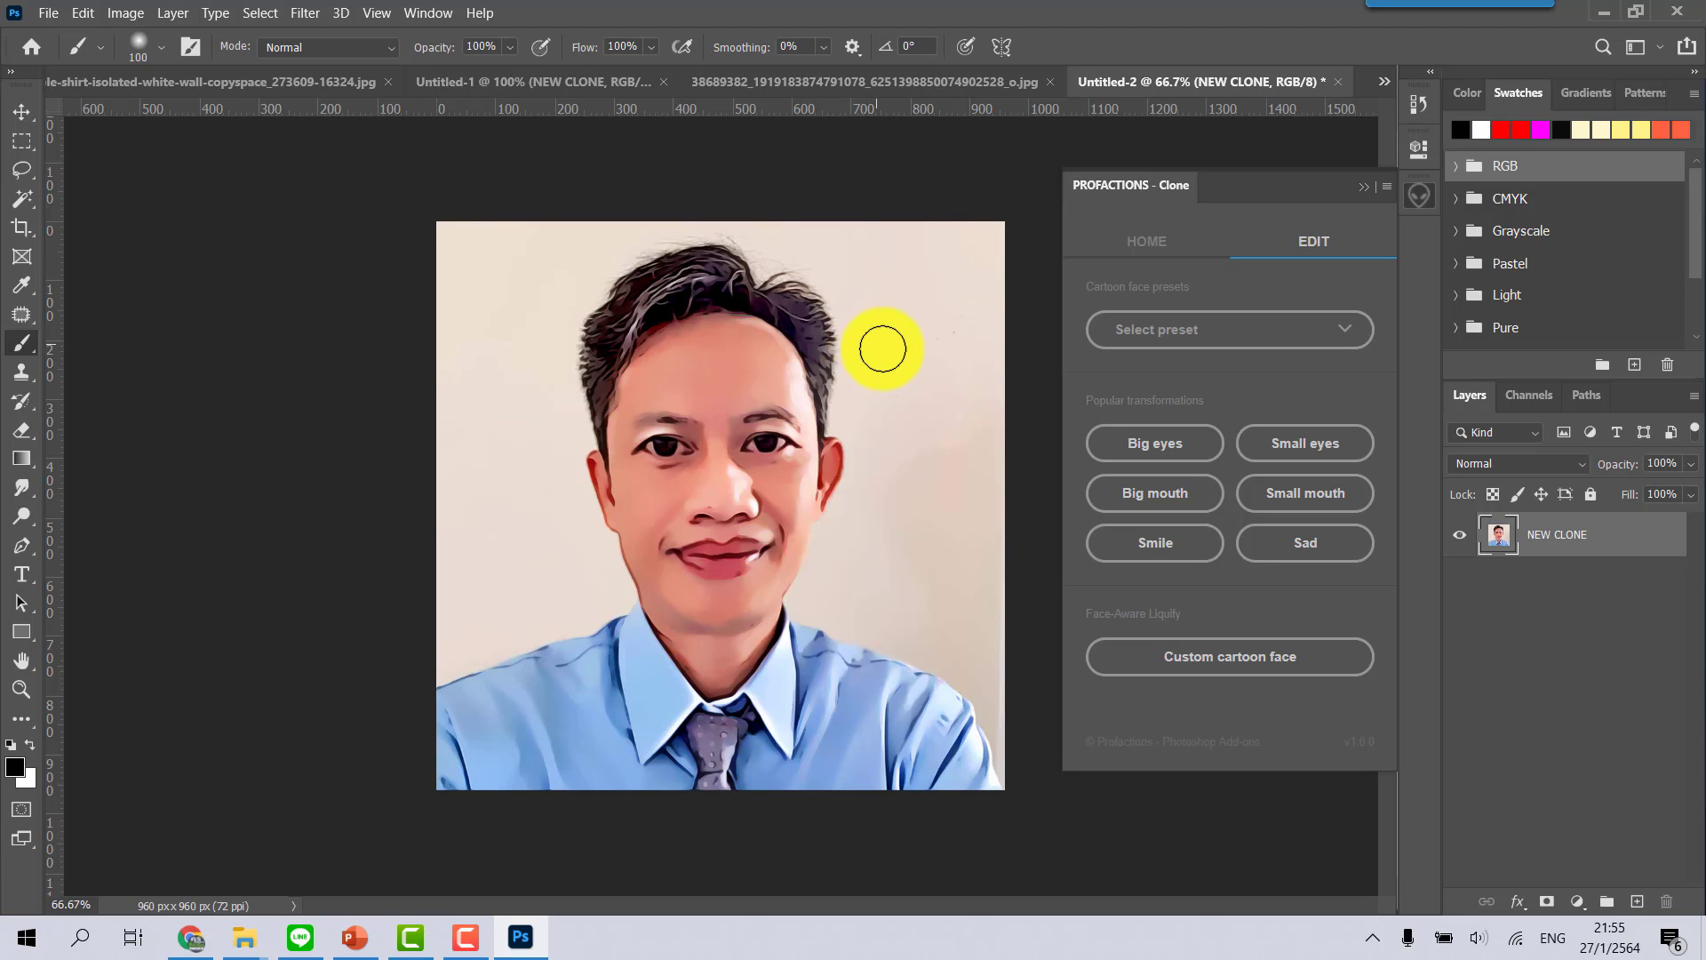
click(356, 938)
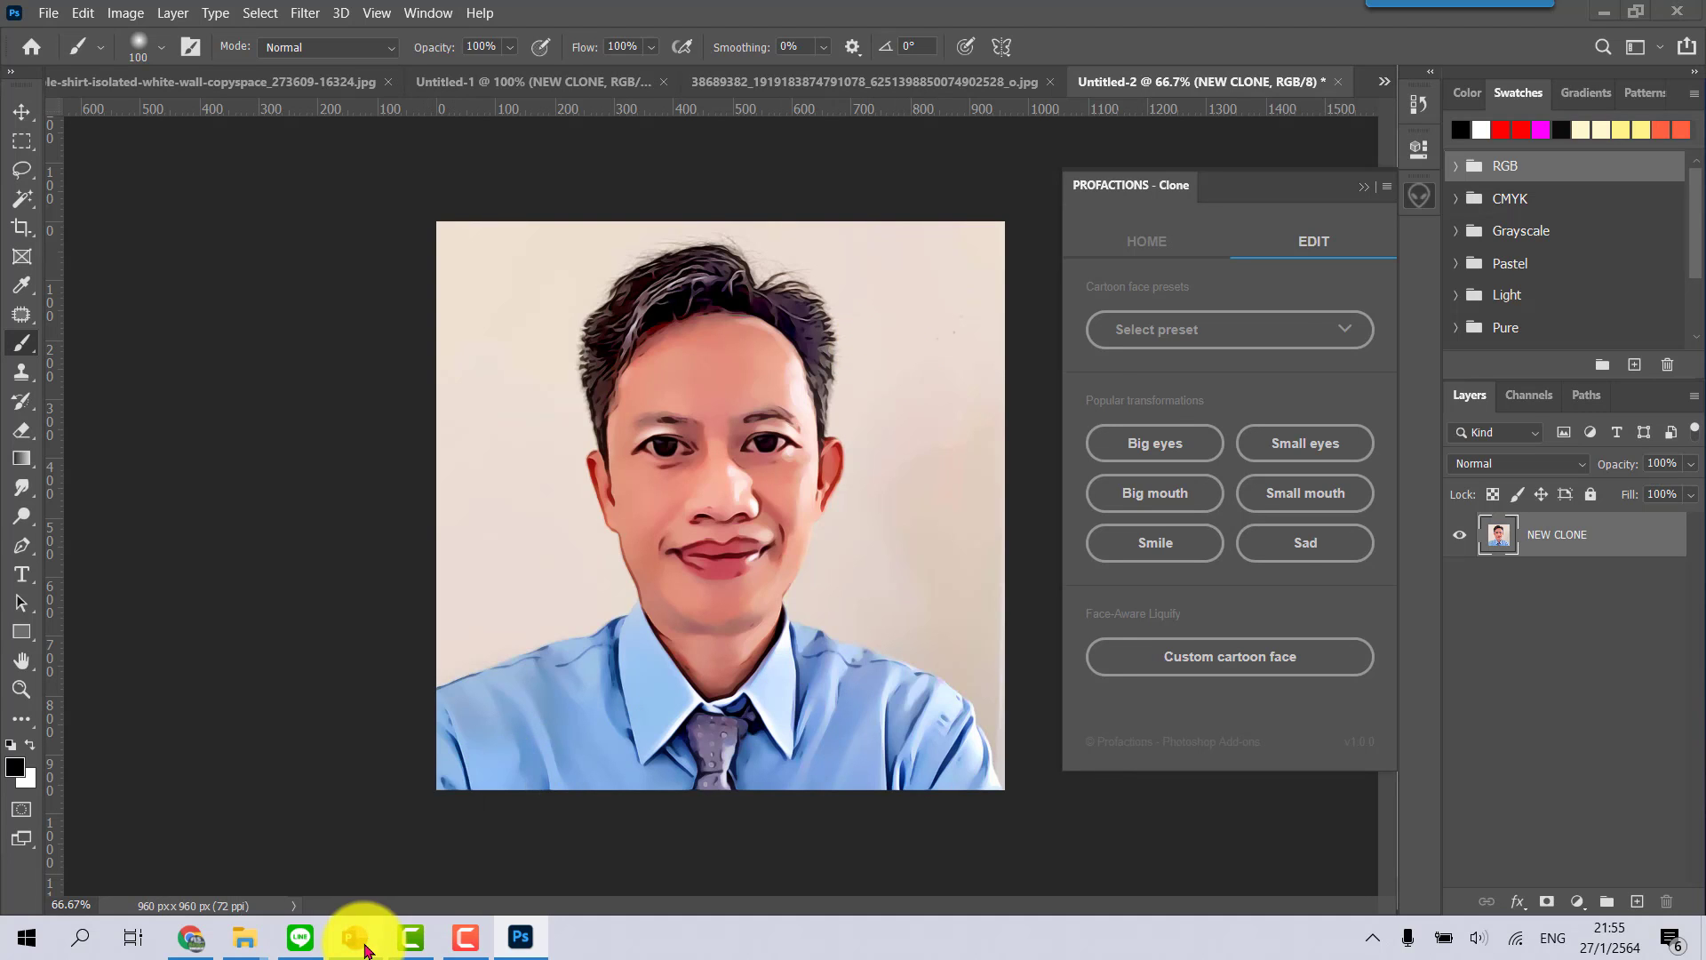